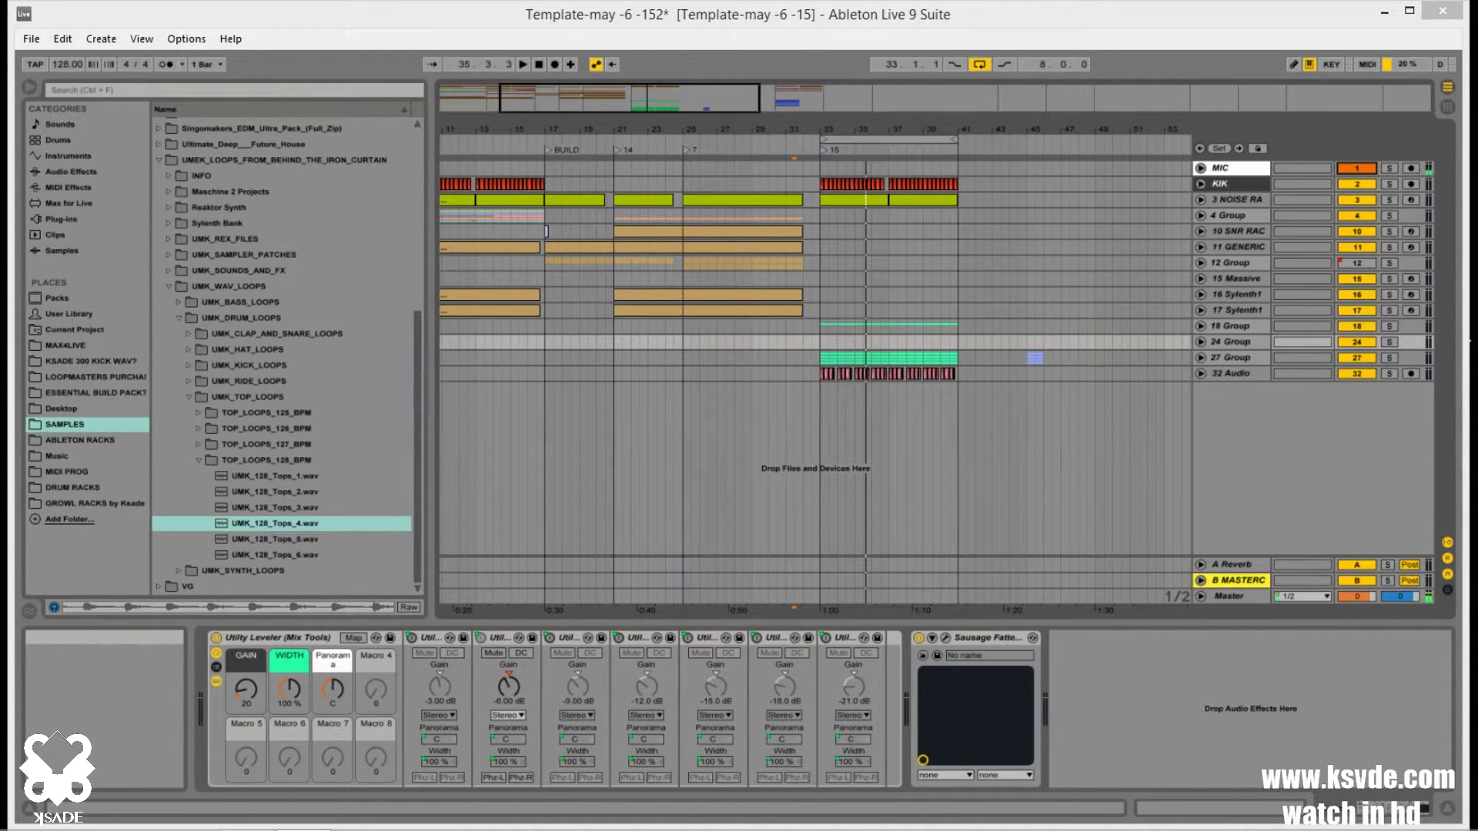
- Play the arrangement from bar 33, the start of the looped drop section
click(821, 341)
key(space)
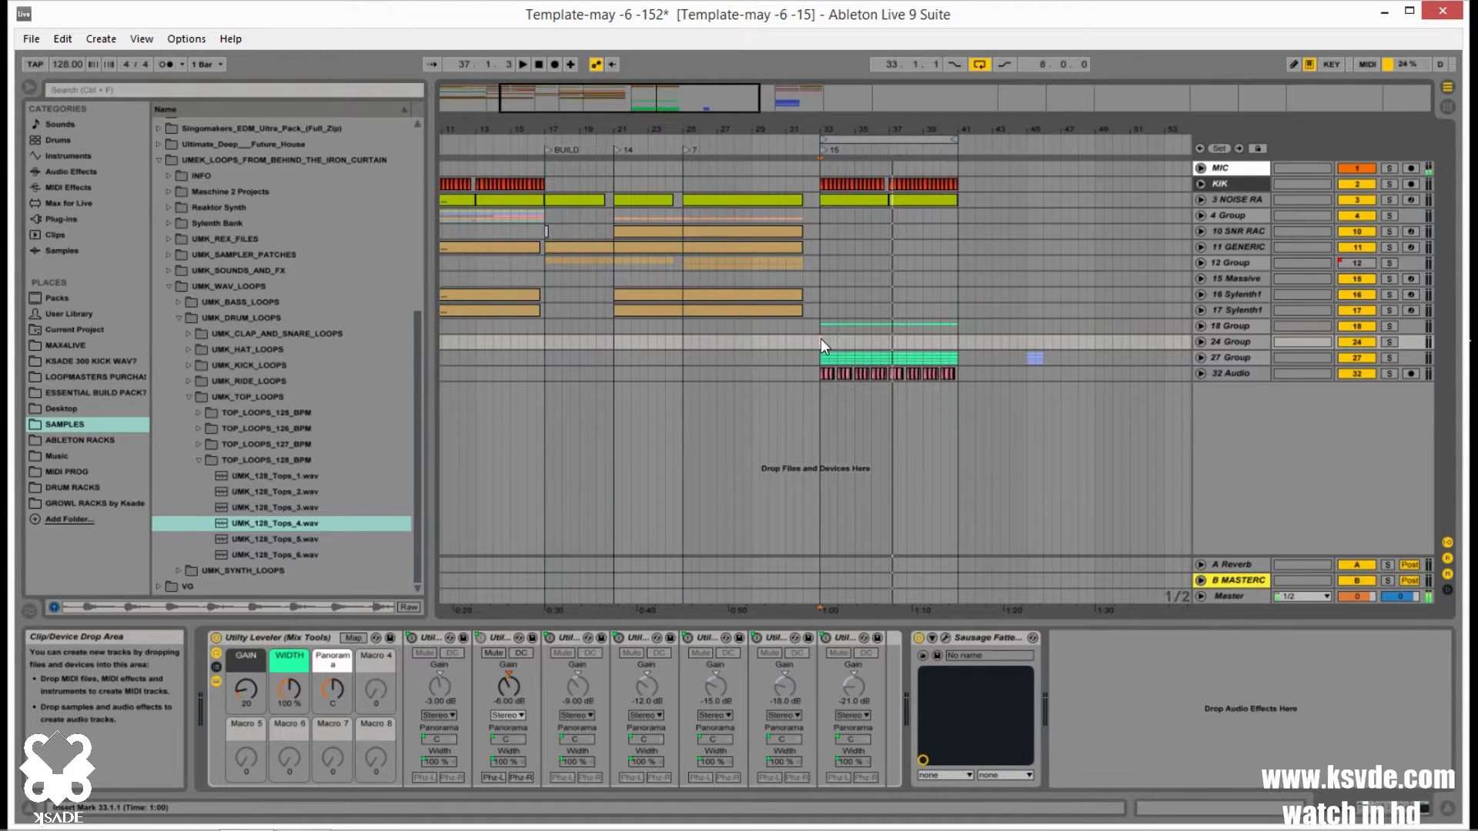
- Unfold the 27 Group track and show the Massive synth of track 28
click(1200, 357)
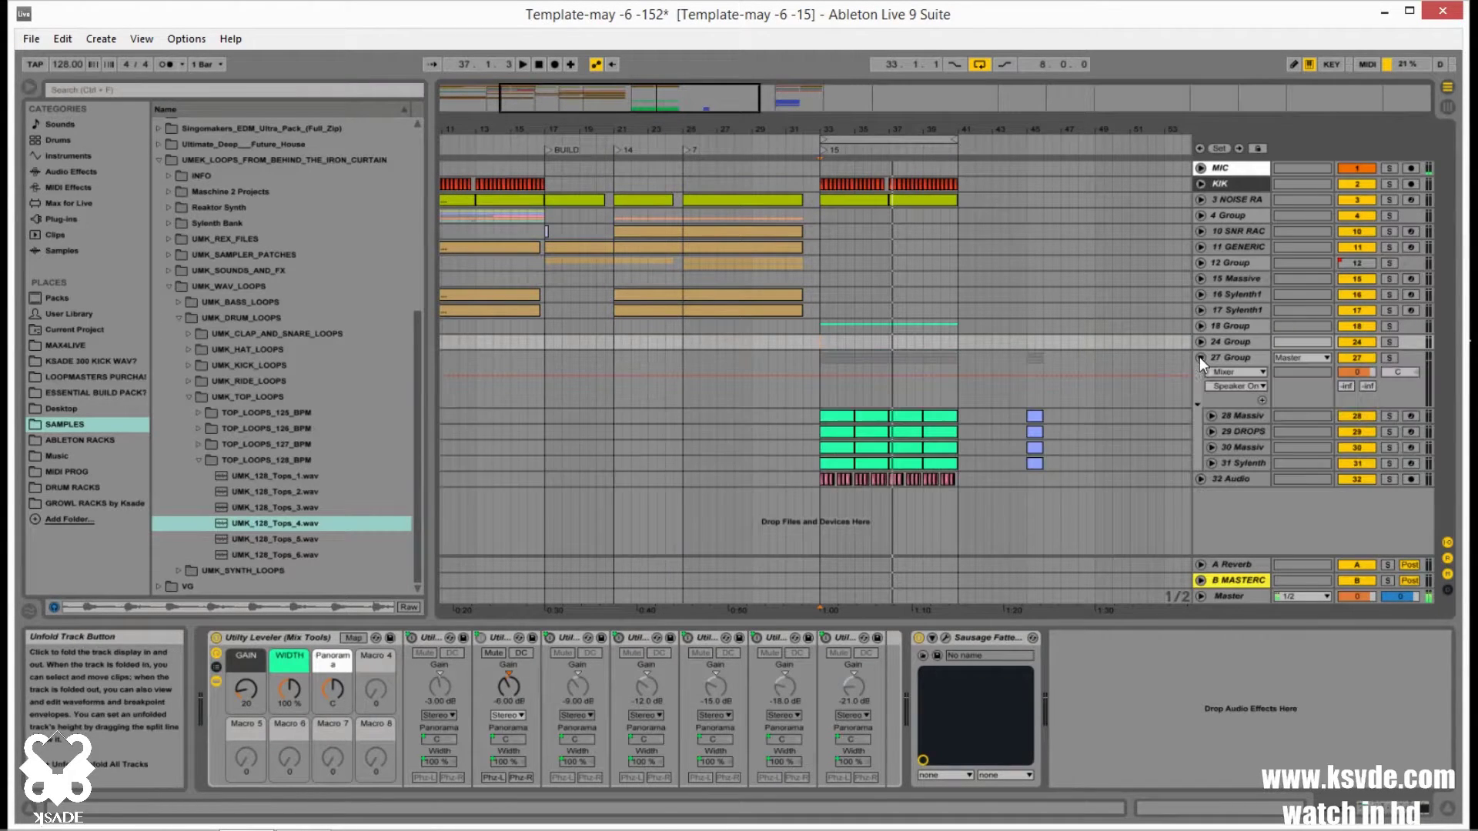
click(1239, 414)
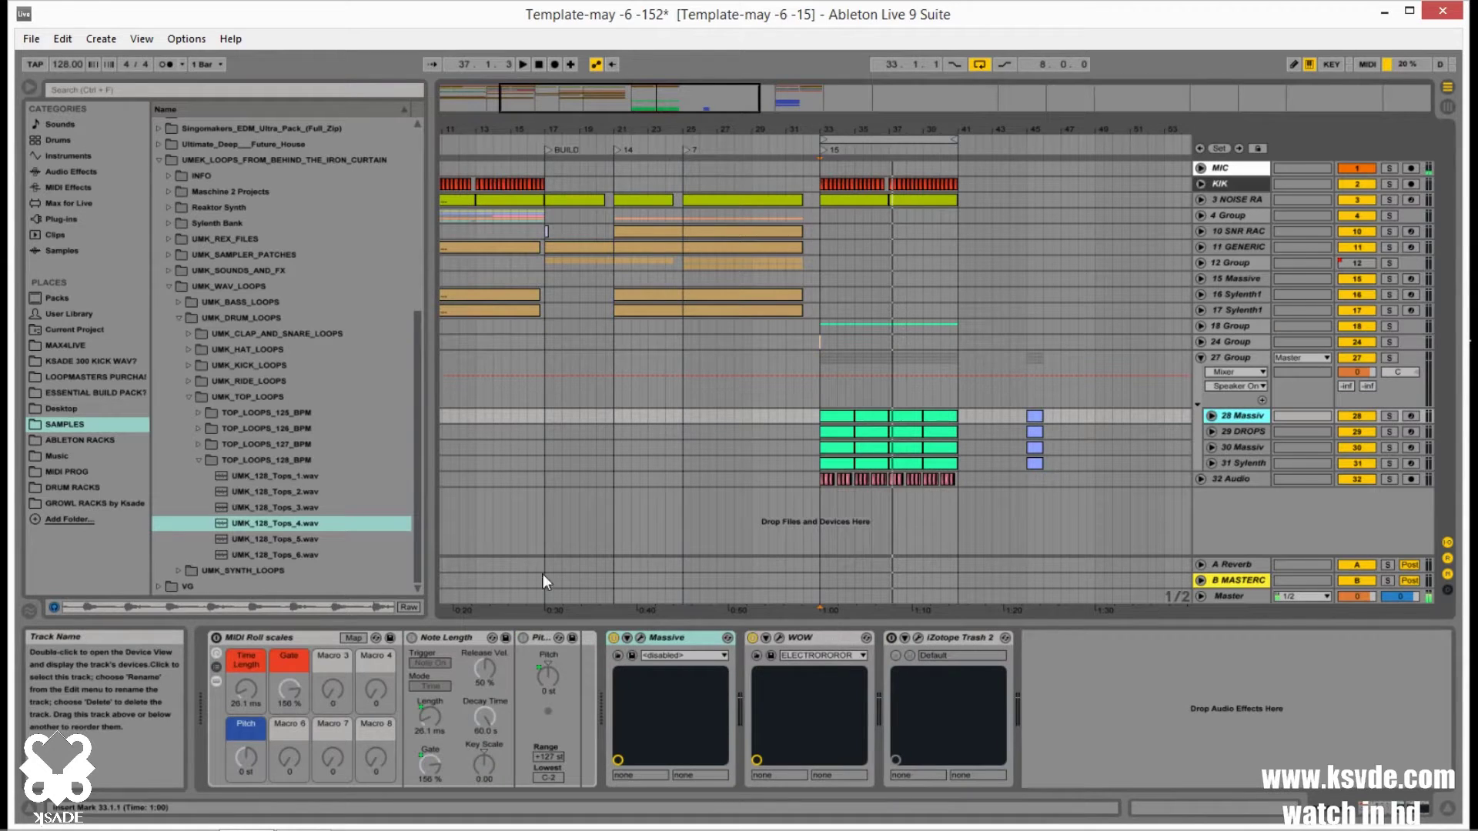
click(641, 639)
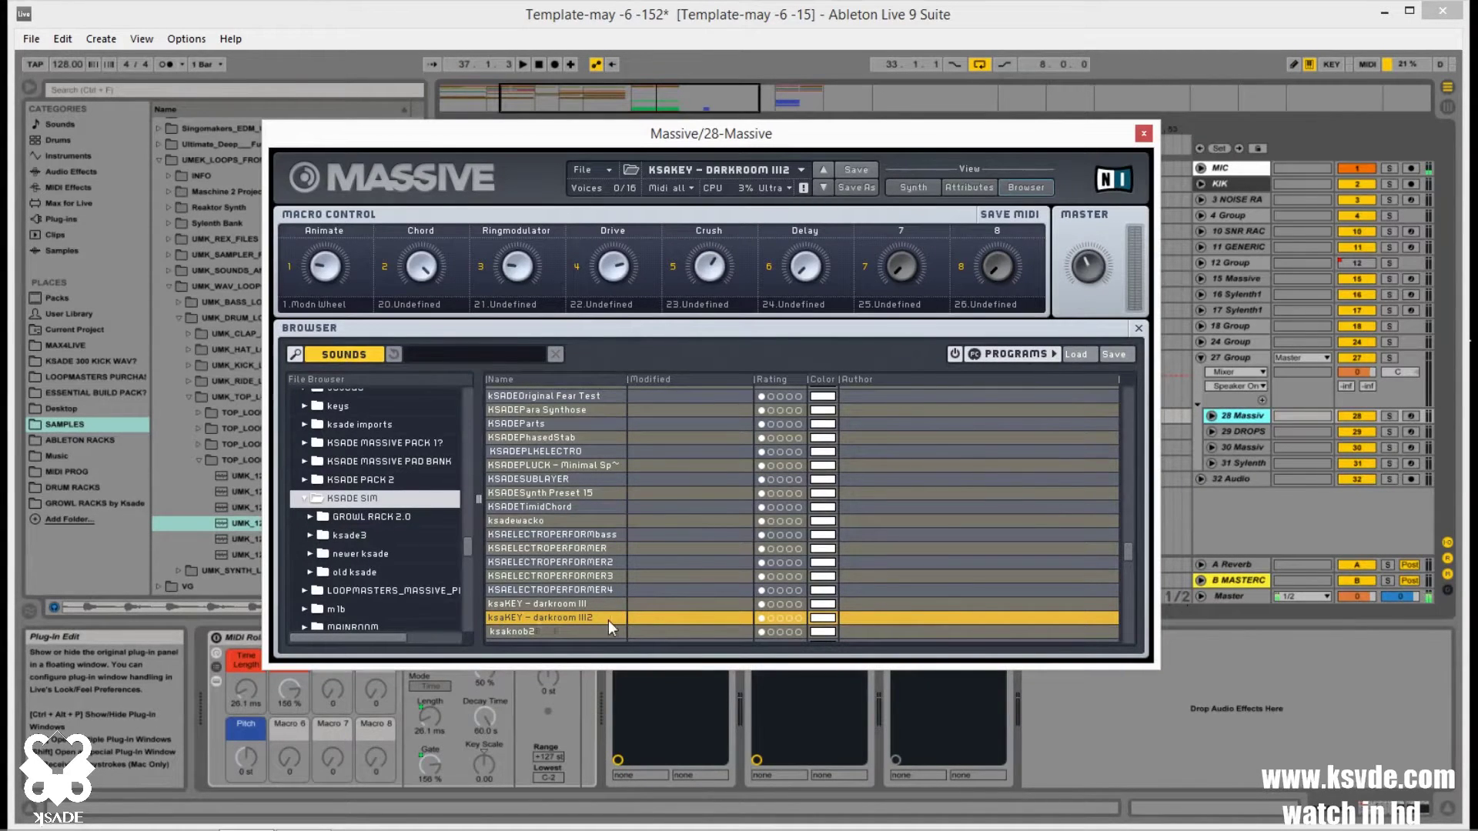
- Examine the KSAKEY - DARKROOM III2 patch's synth settings, OSC2 wavetable choices and 6 STEP modulator, and close Massive
click(916, 187)
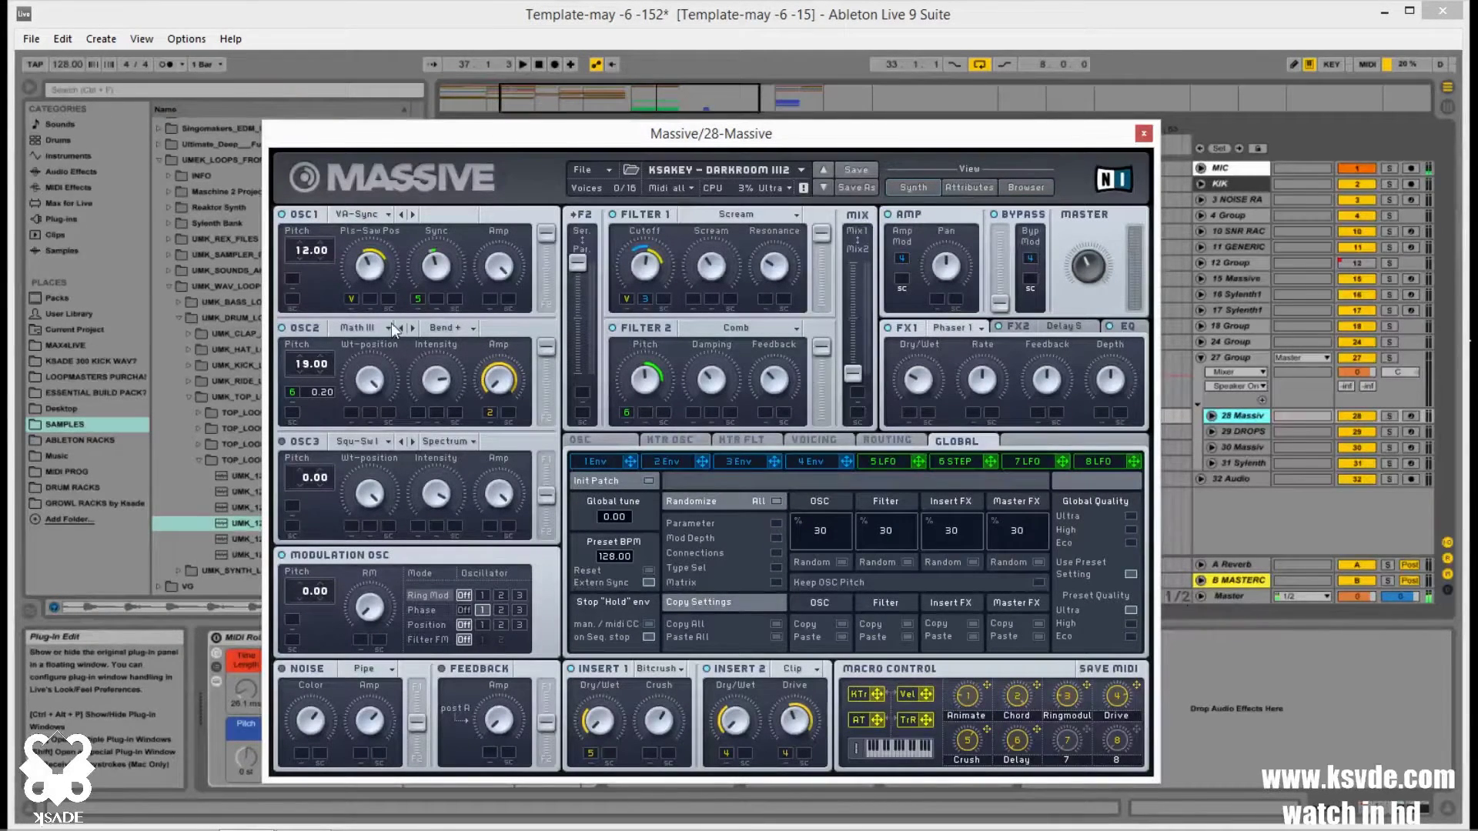
click(368, 328)
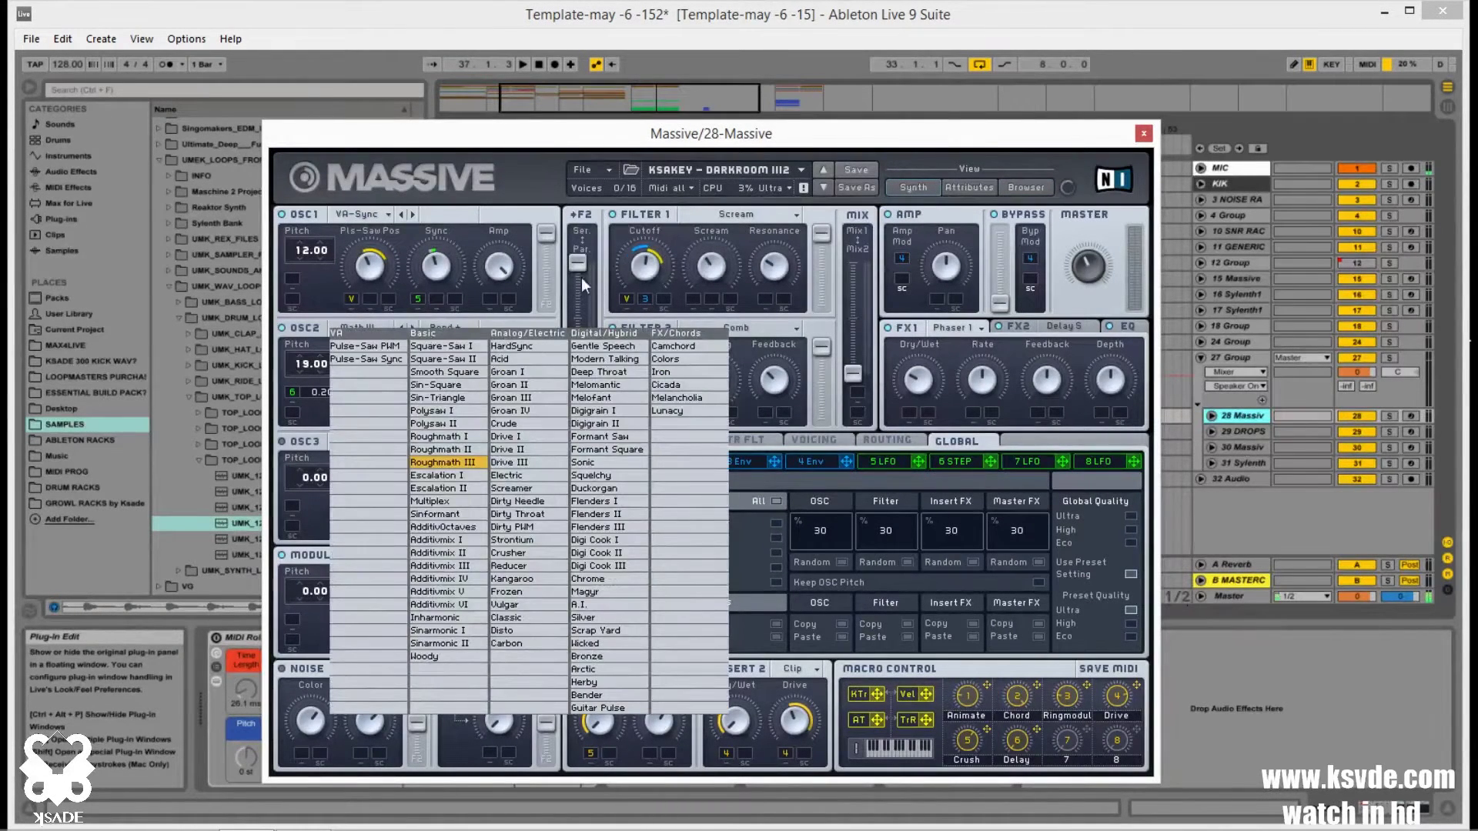
click(686, 266)
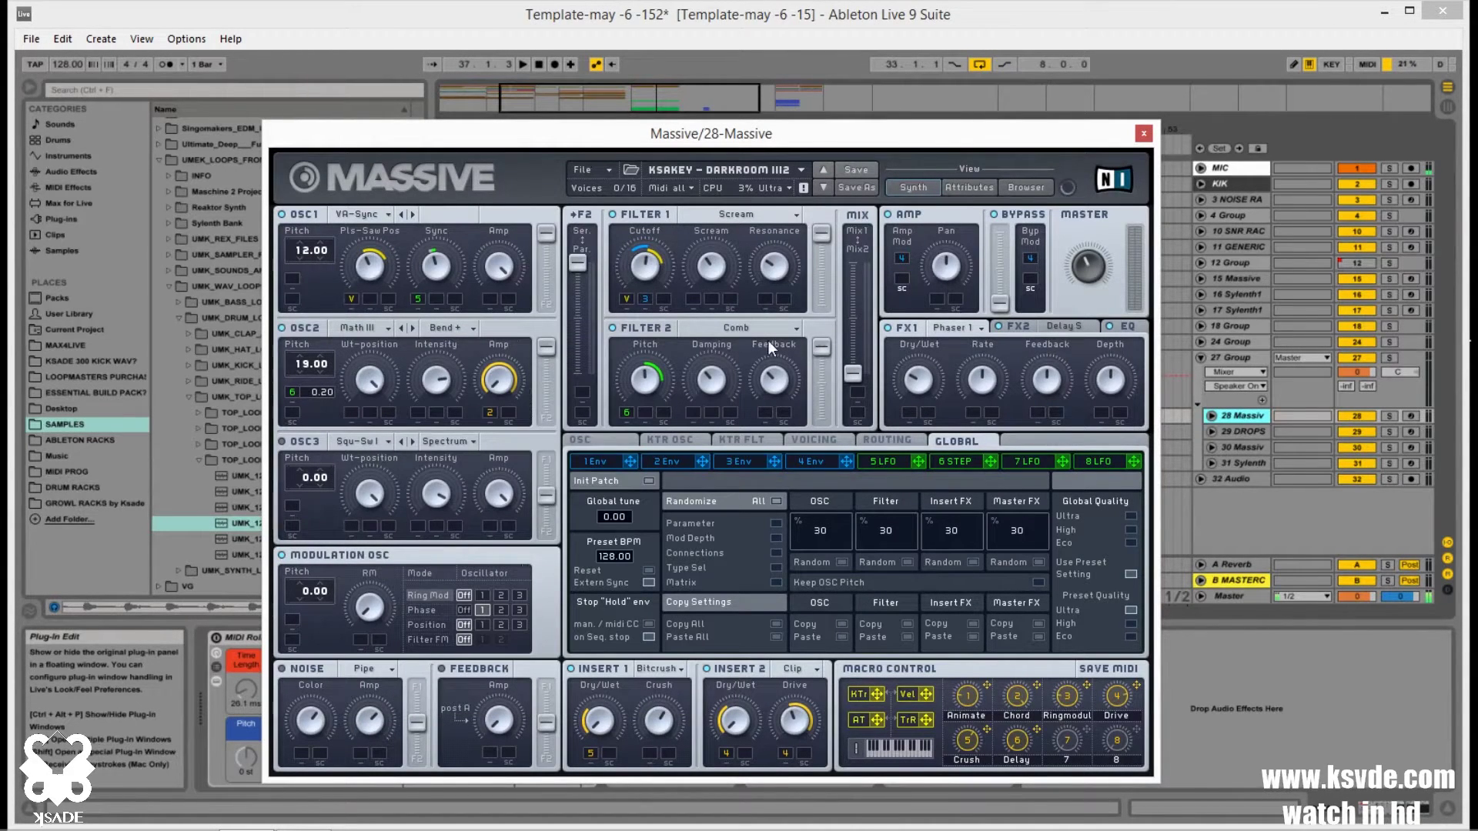
click(962, 461)
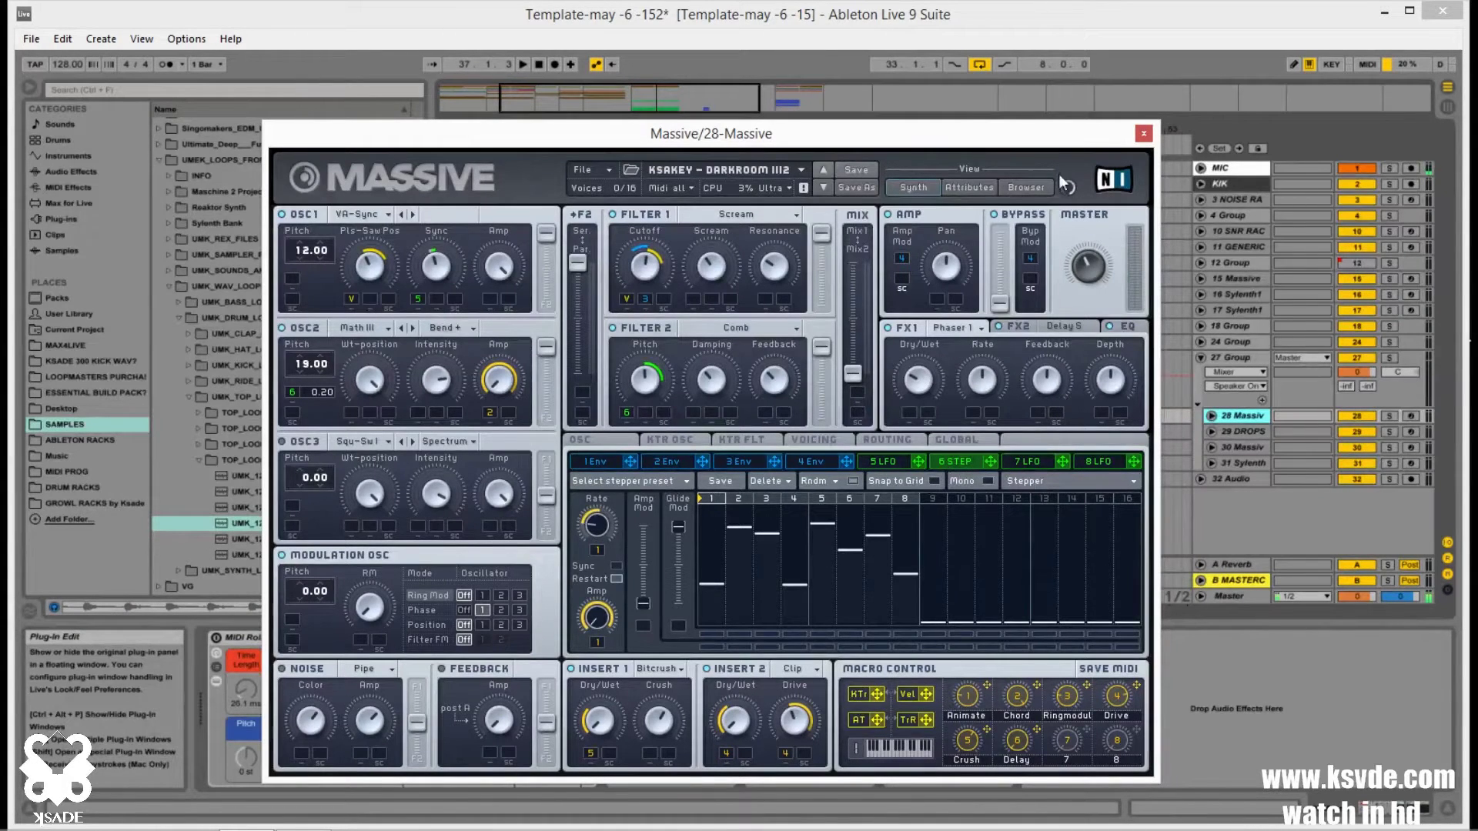
click(1144, 133)
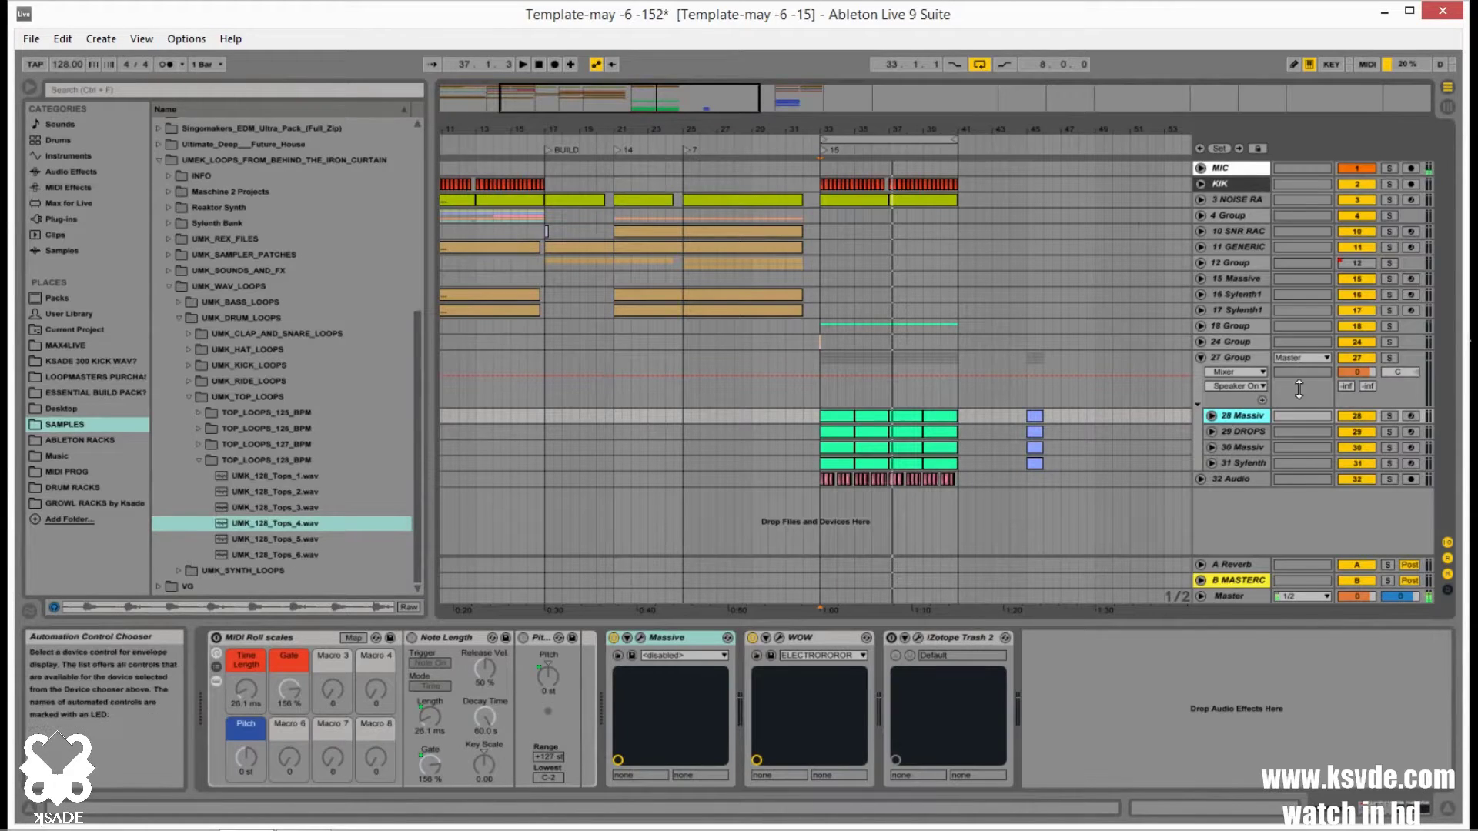
- Listen to the track 28 Massive part on its own, then take it out of solo
click(1390, 416)
key(space)
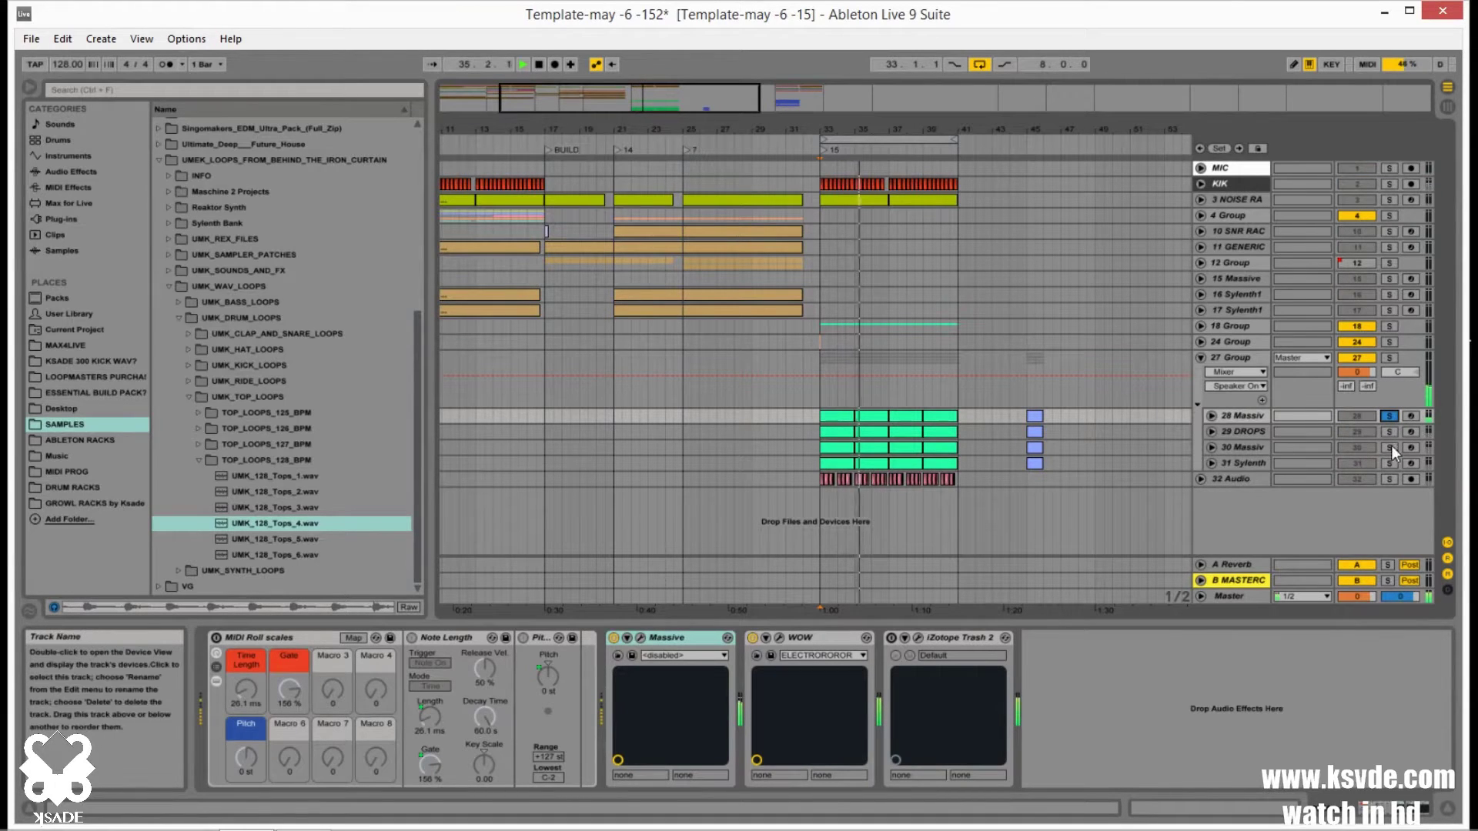
key(space)
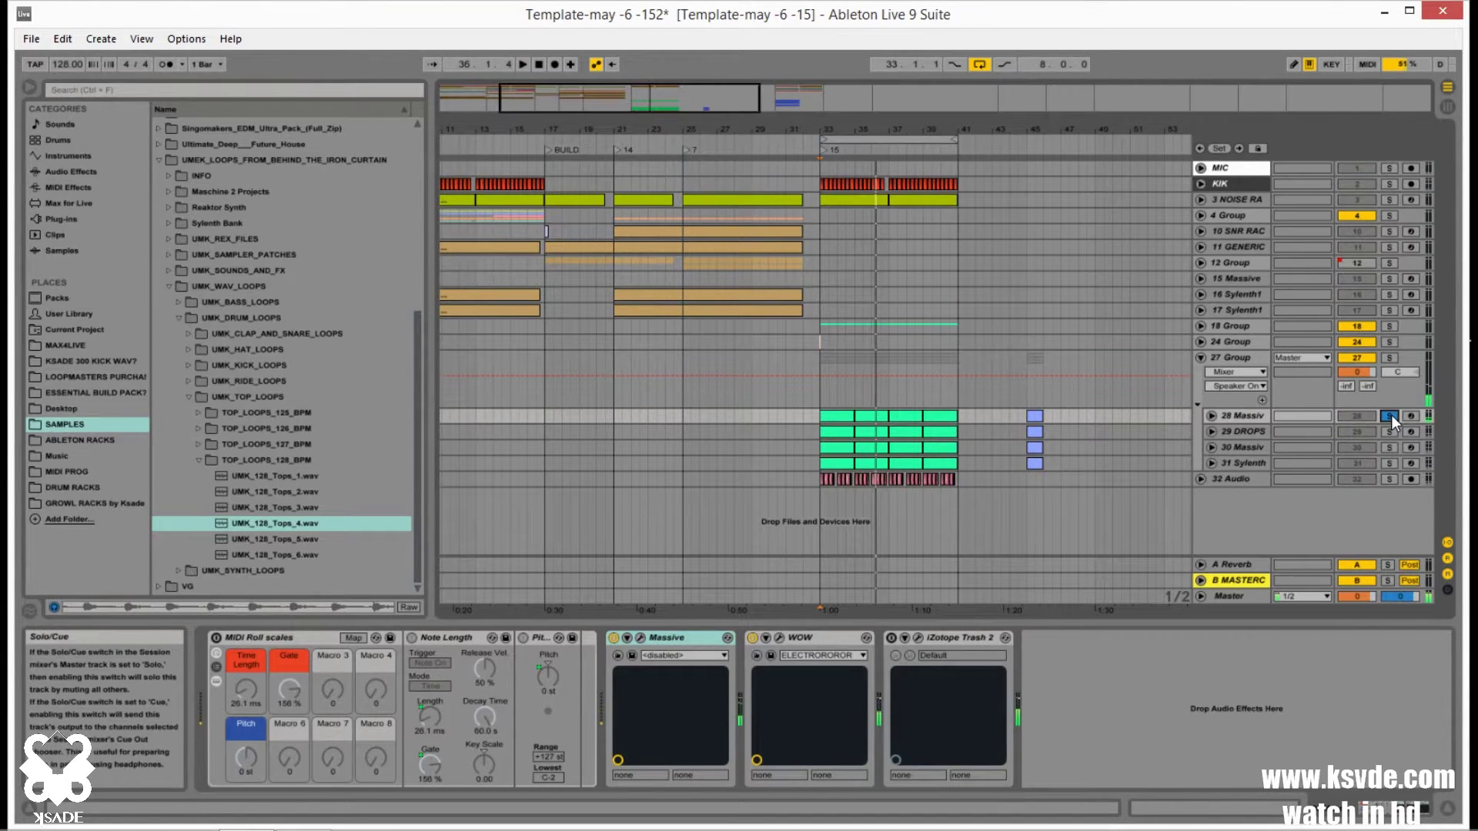
click(1390, 416)
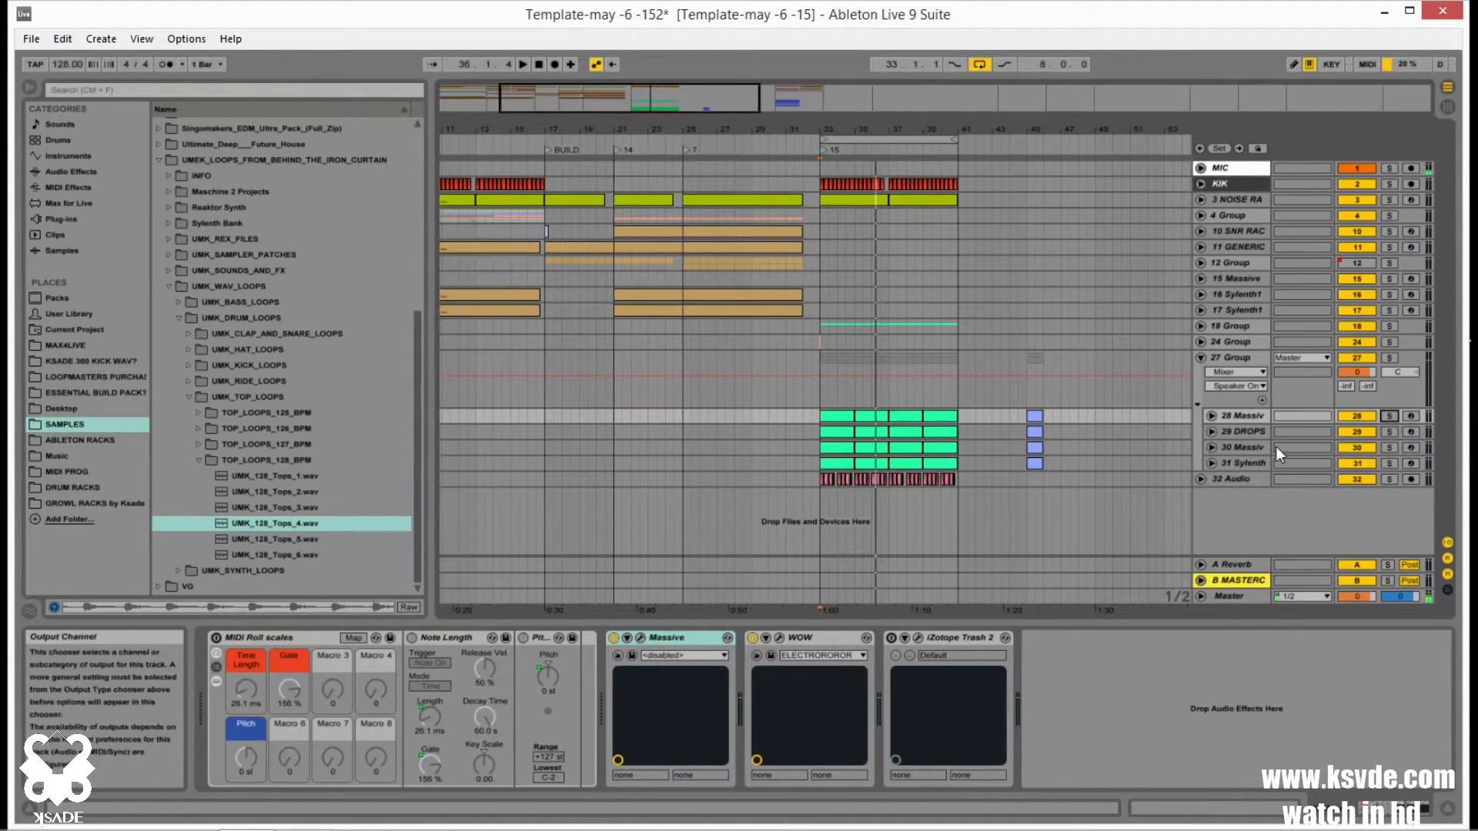
- Examine the device chain and WOW filter settings of the track 29 drop snare
click(1244, 428)
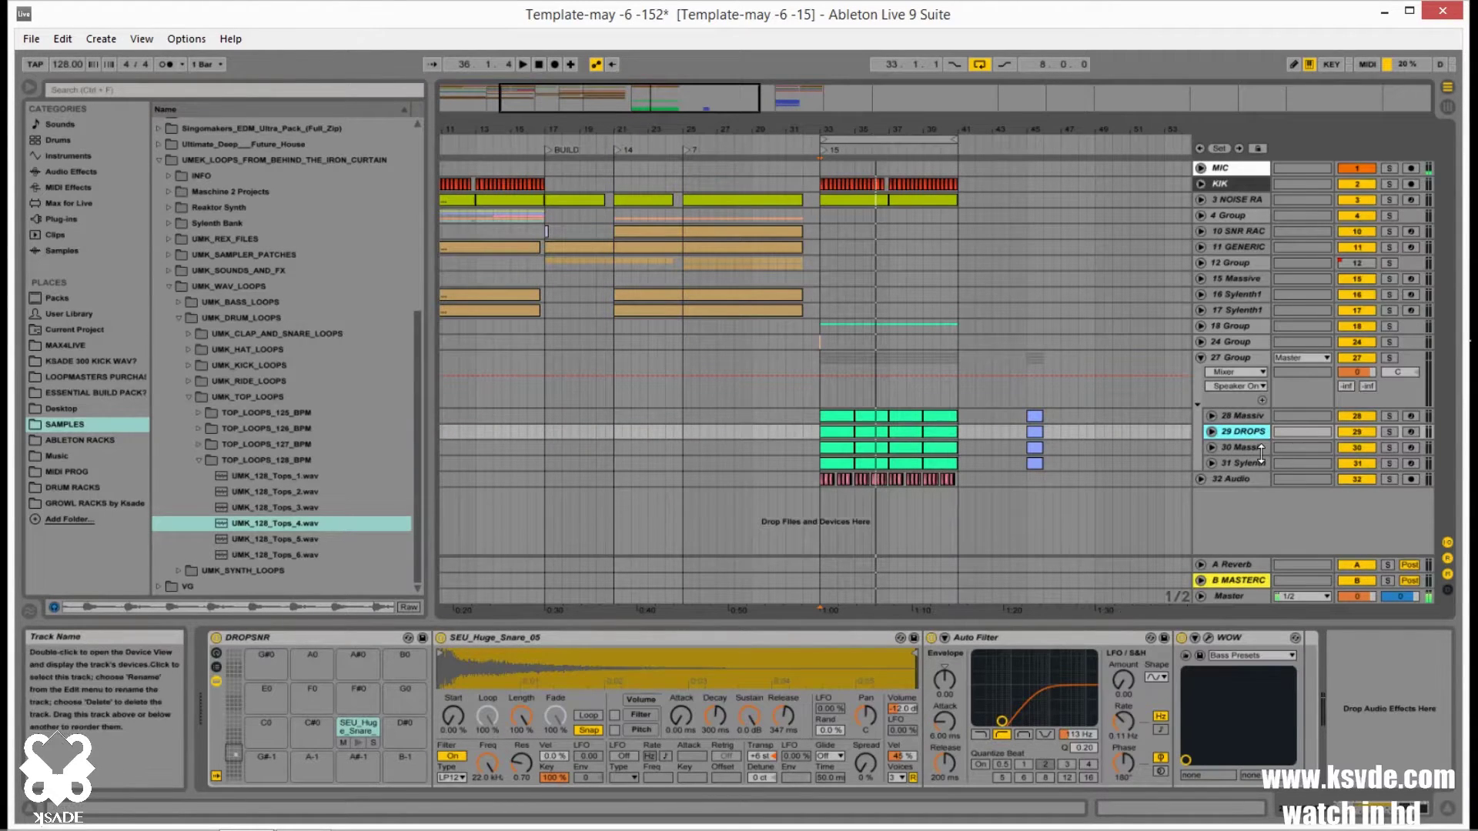
click(1208, 638)
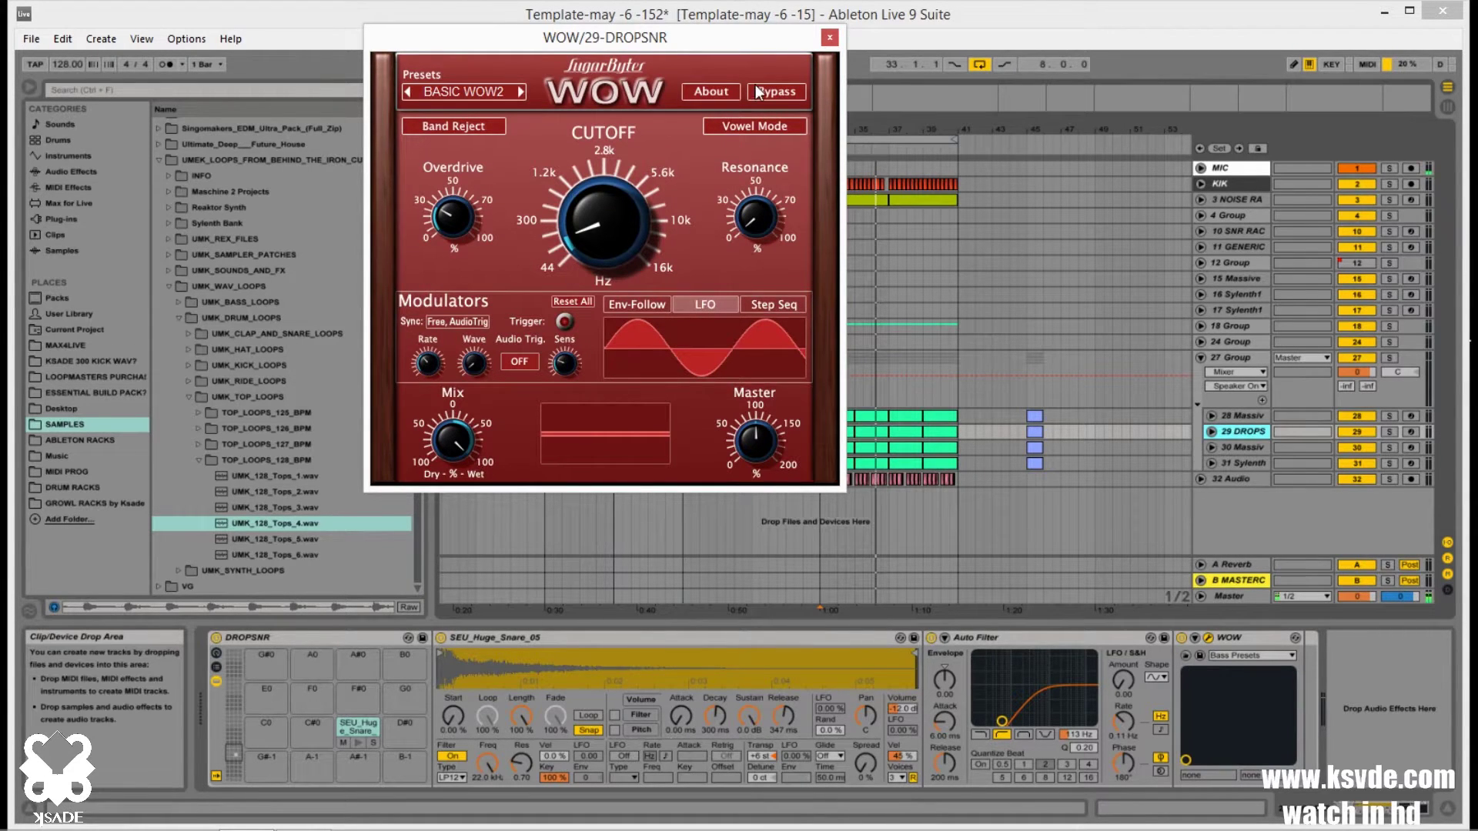
click(829, 38)
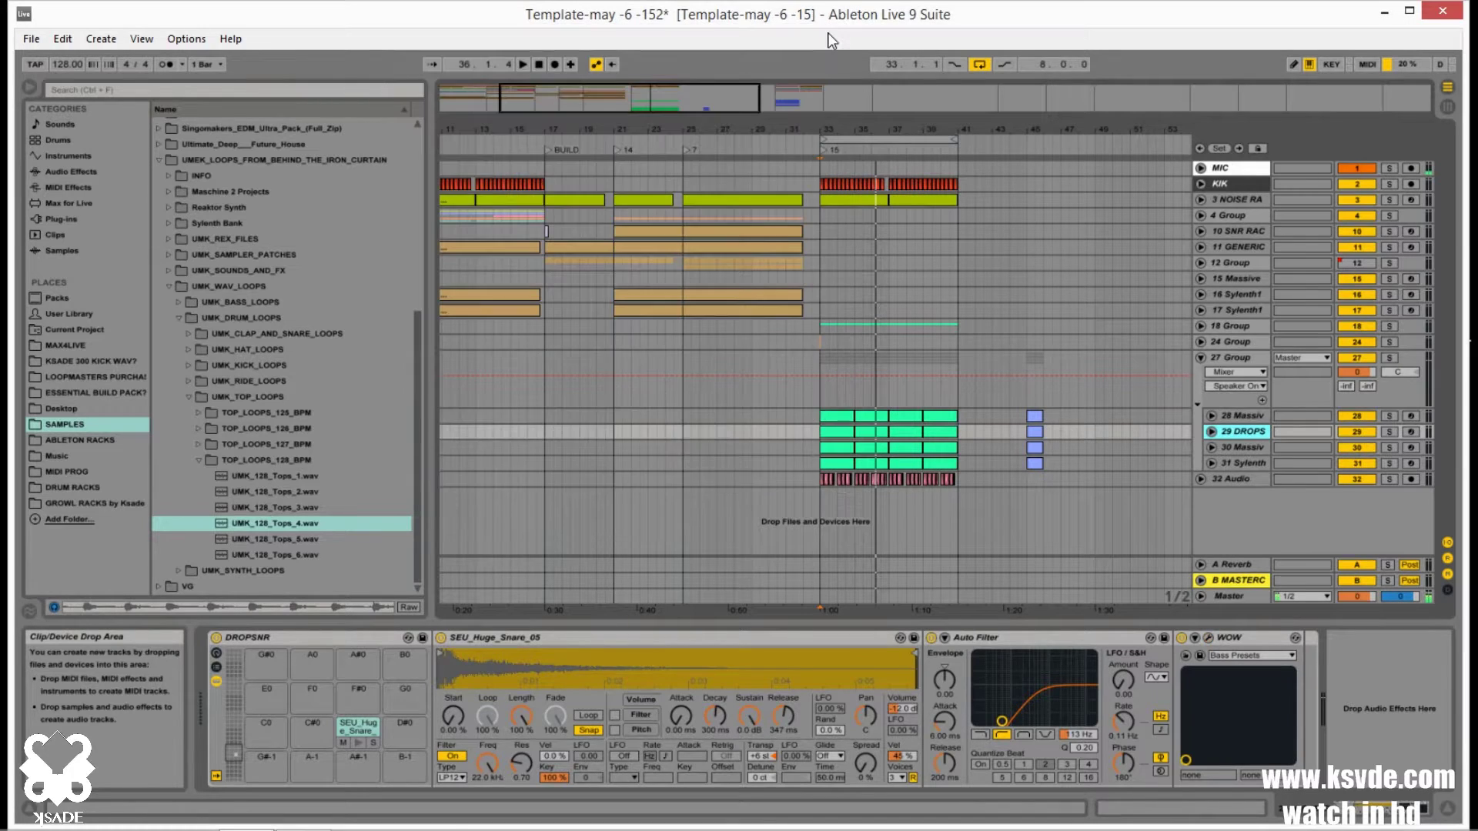
- Listen to the track 29 drop snare on its own, then take it out of solo
click(1390, 432)
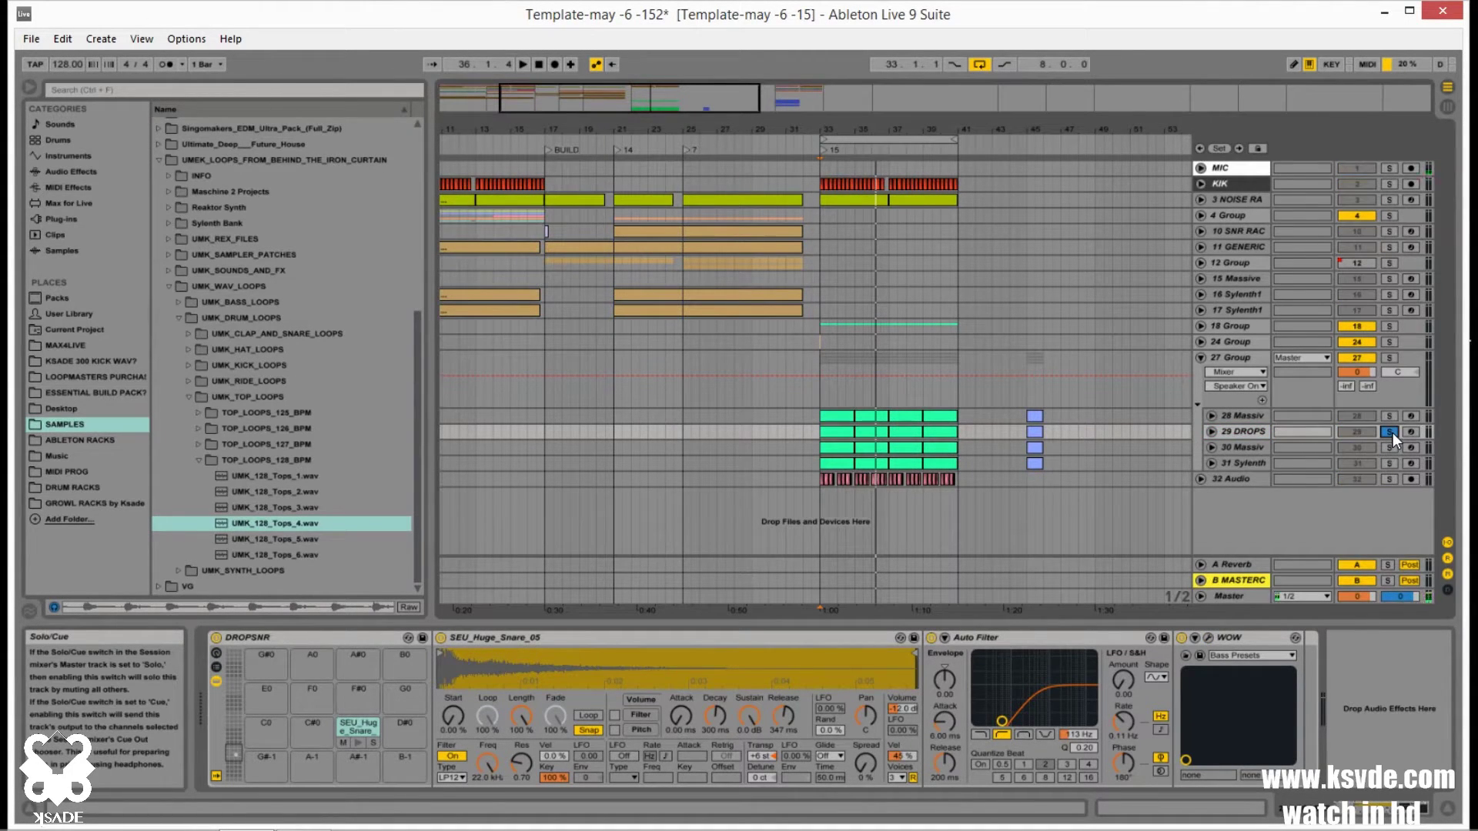
key(space)
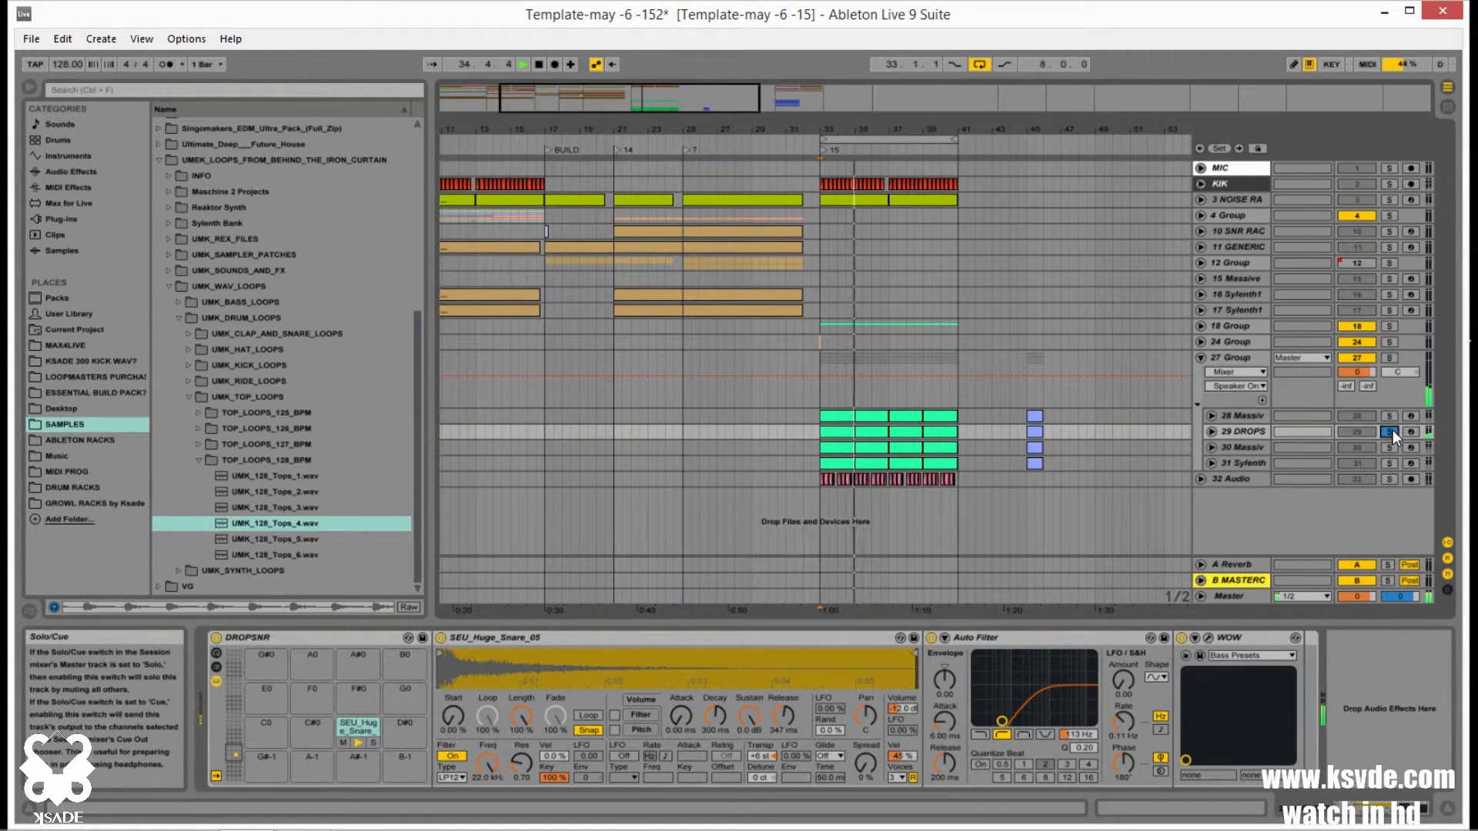
click(1390, 429)
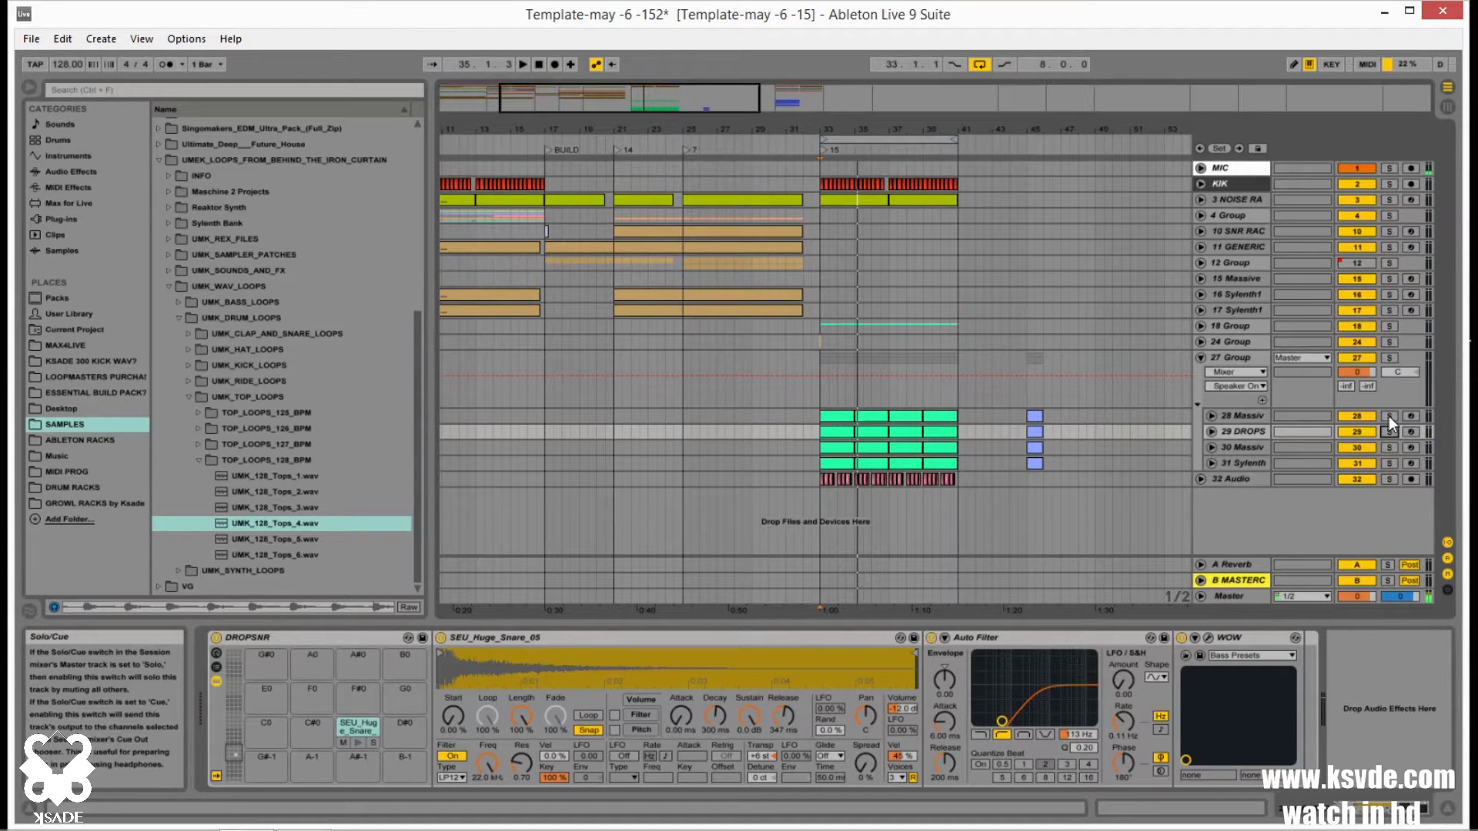
- Listen to tracks 28 and 29 soloed together, bring in track 30, and clear the solos
click(1388, 415)
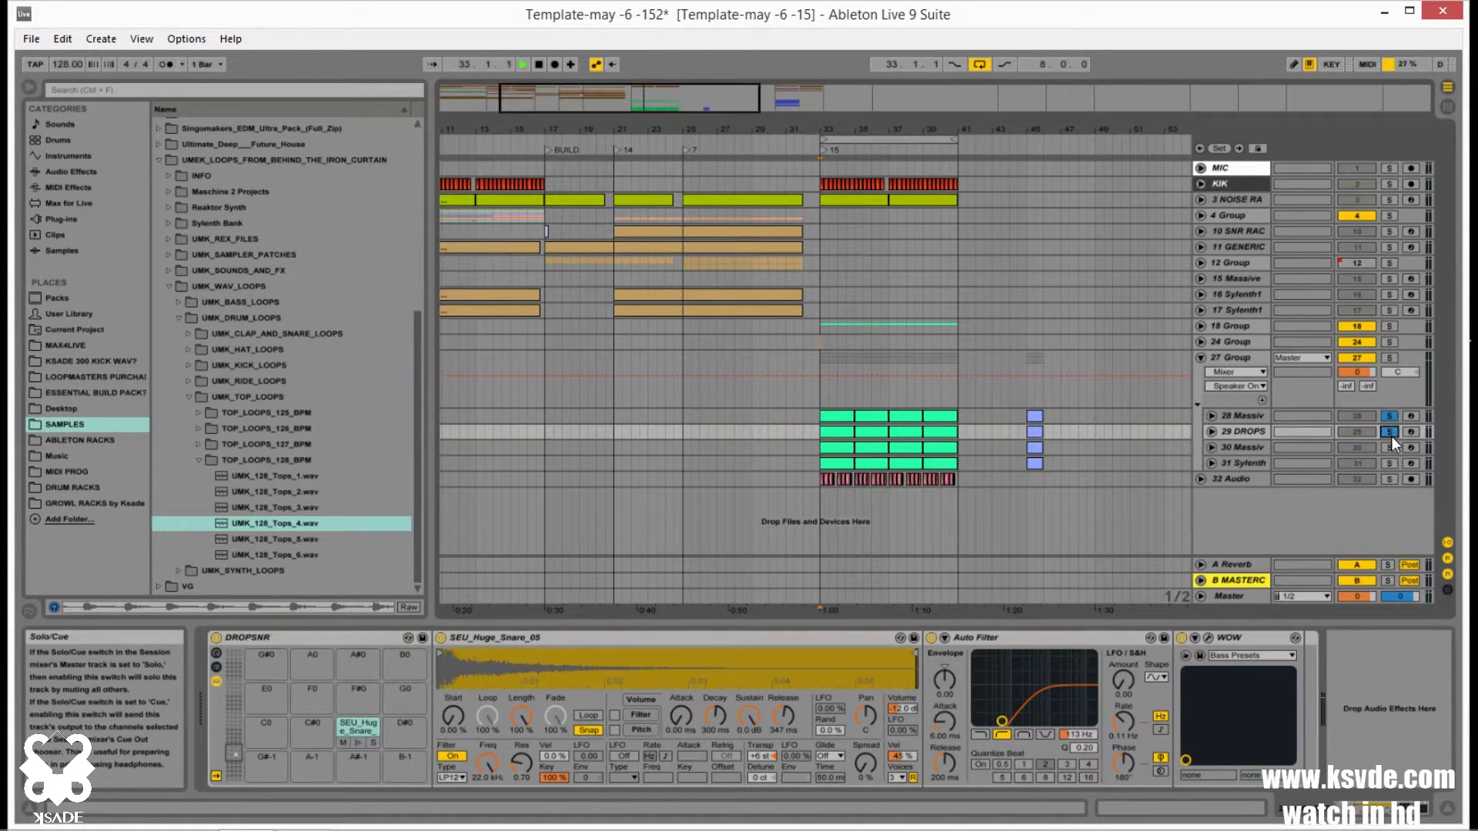
key(space)
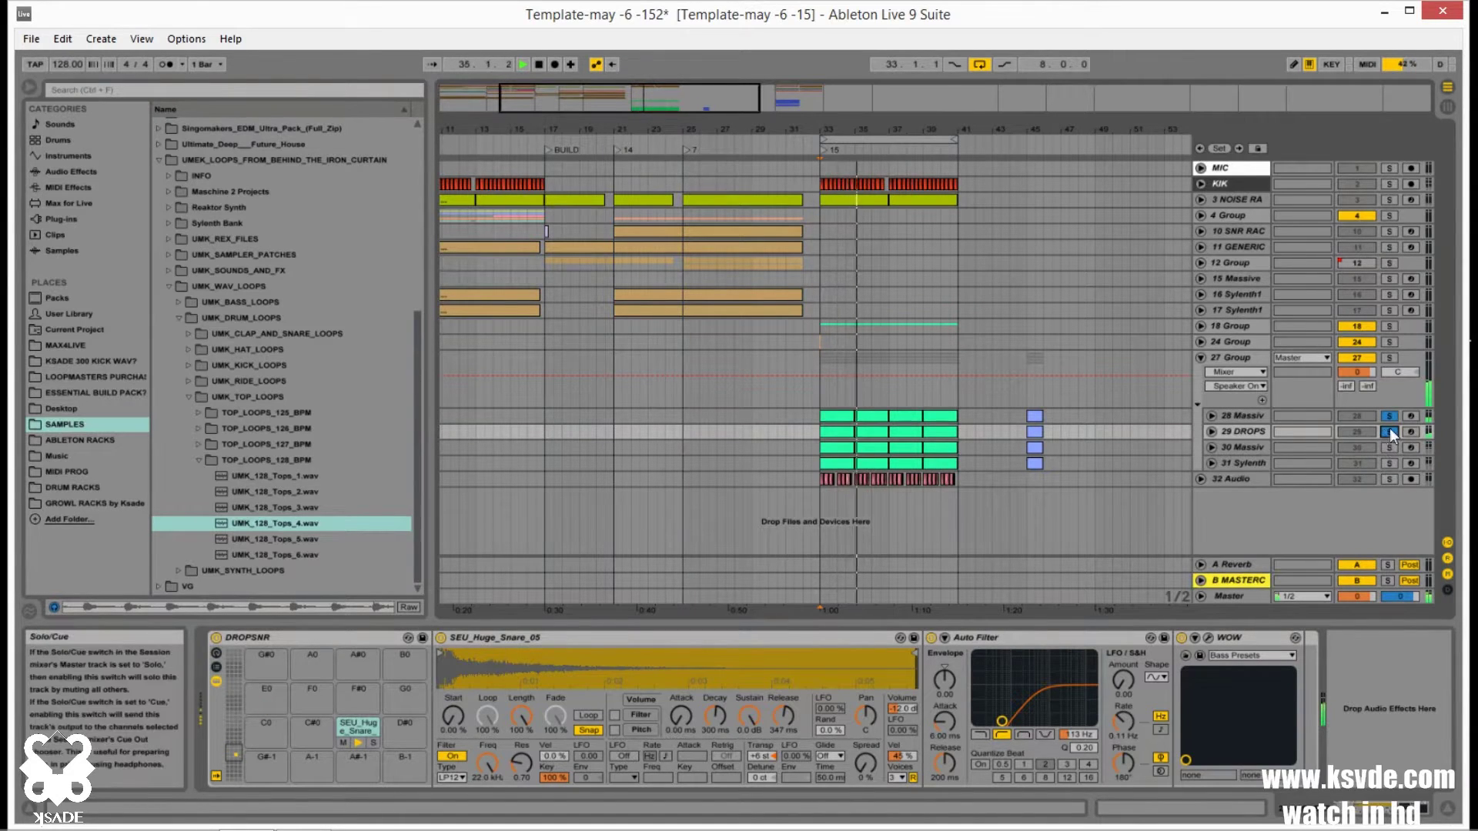
click(1389, 447)
click(1390, 448)
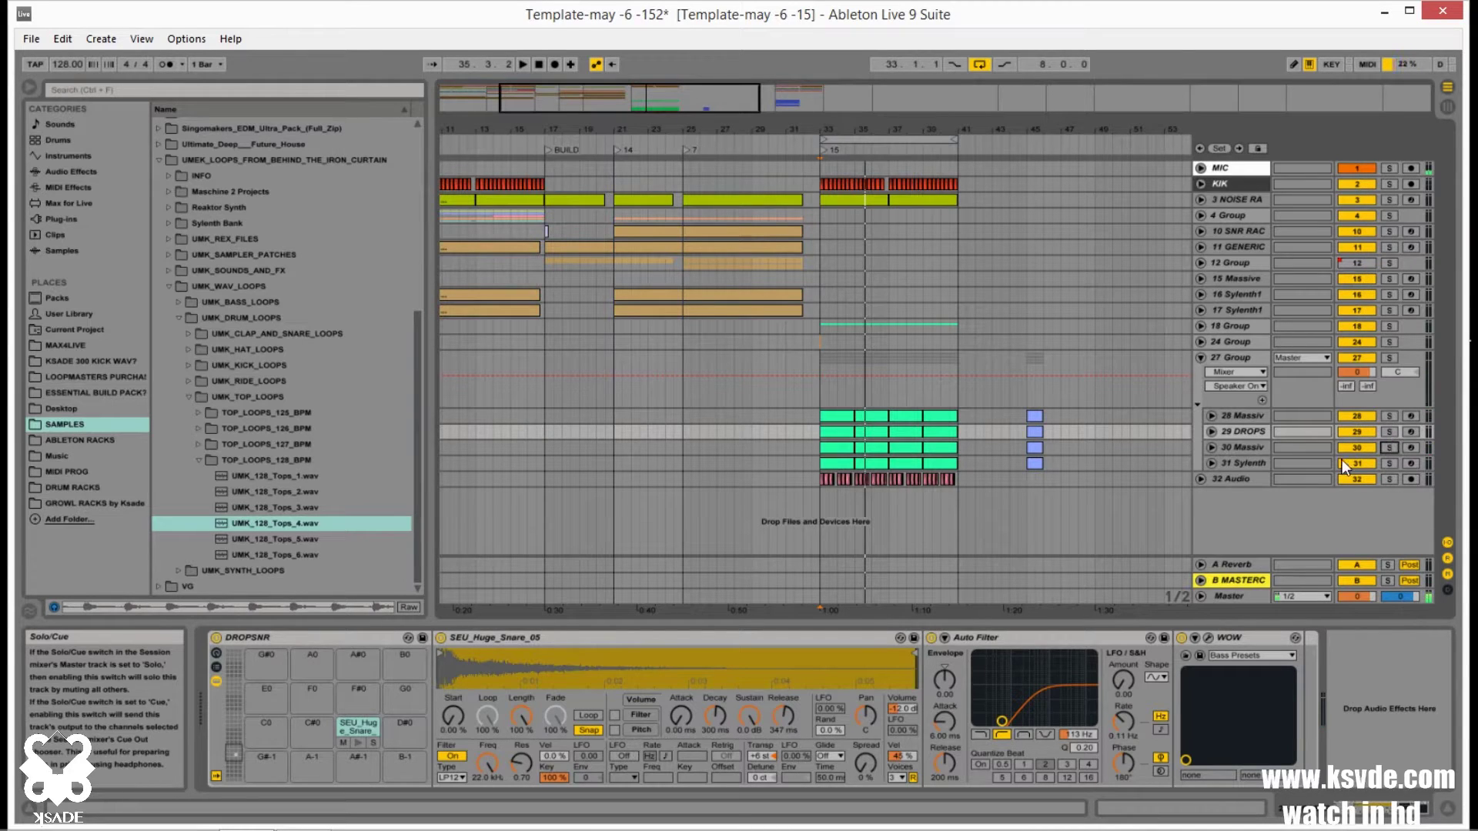
- Show track 30's Massive synth with the LONG RELEASE PLUCK patch, moving its window clear of the track list
click(1242, 447)
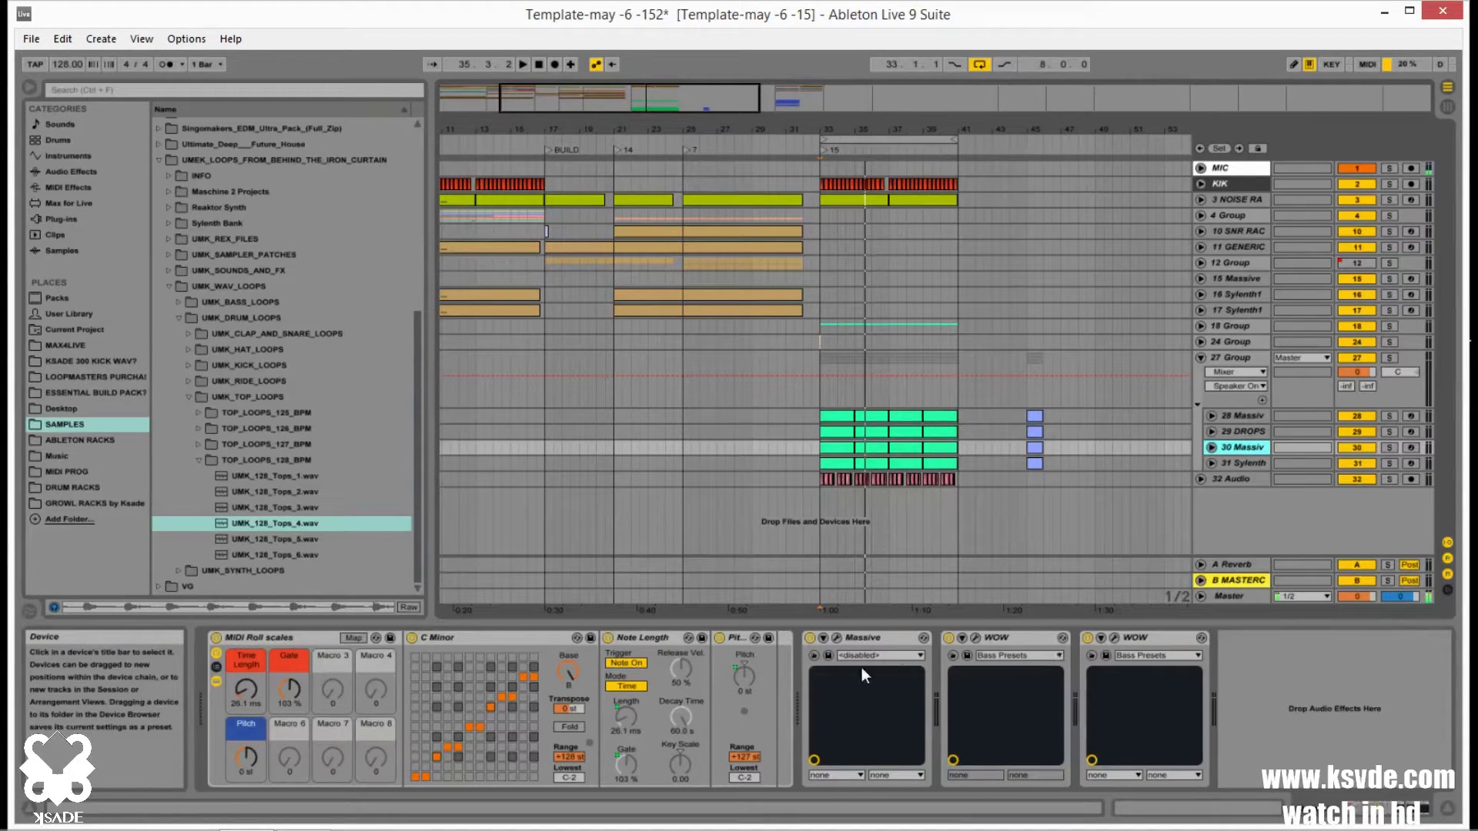
click(837, 637)
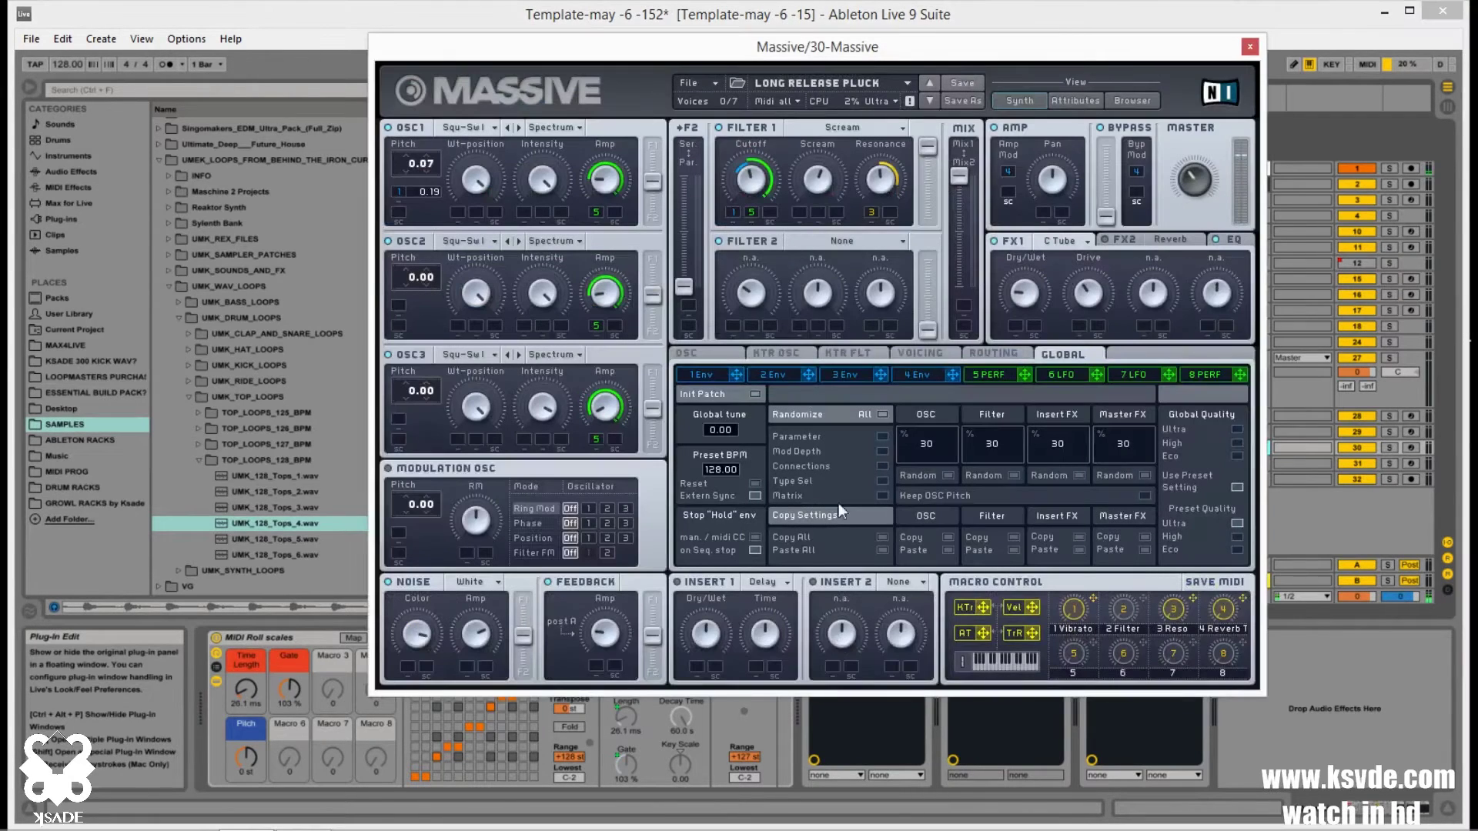
drag(855, 57, 741, 91)
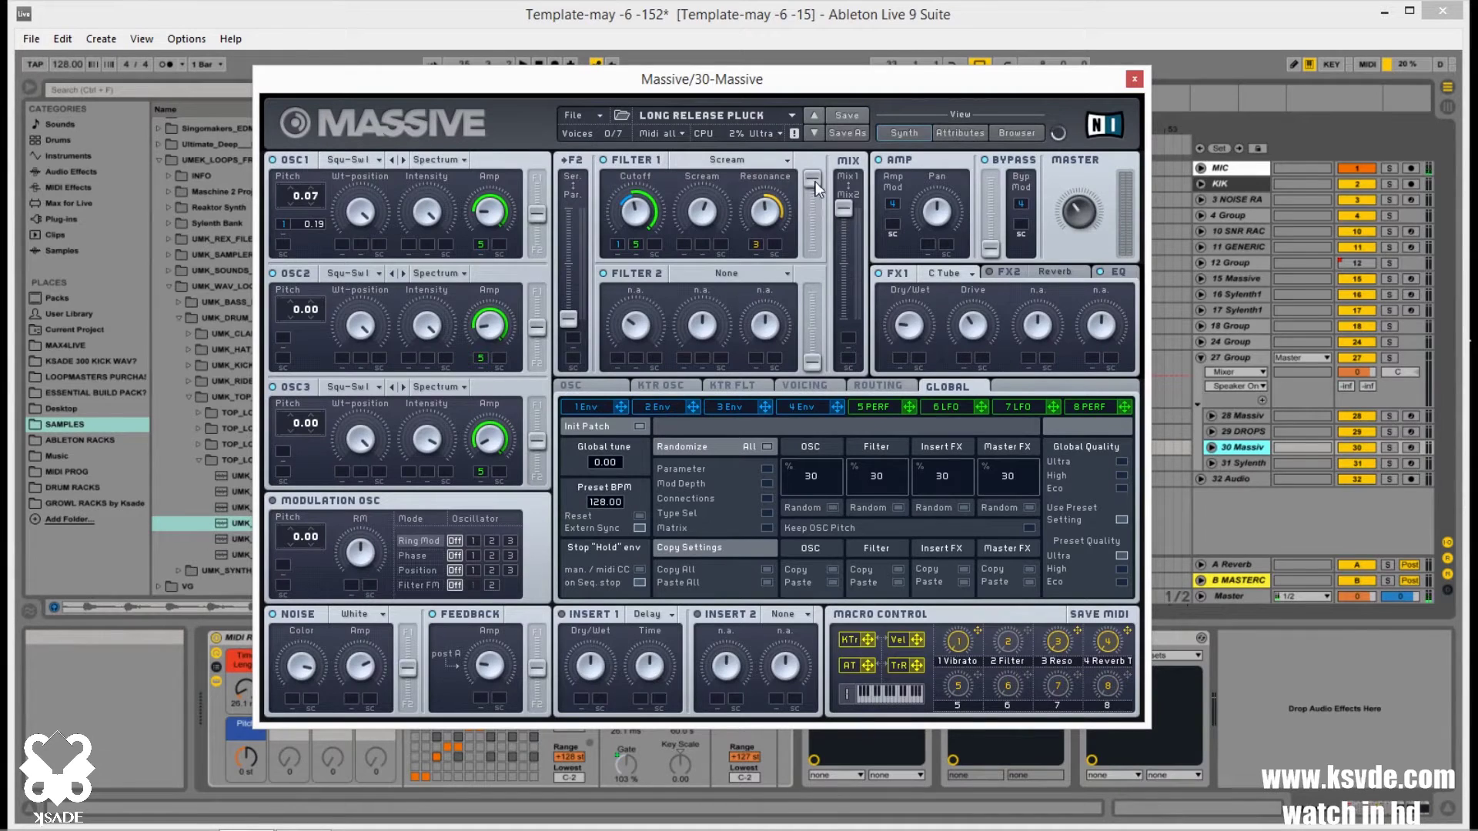
- Examine the LONG RELEASE PLUCK patch's voicing, oscillator and key-tracking settings, and close Massive
click(791, 386)
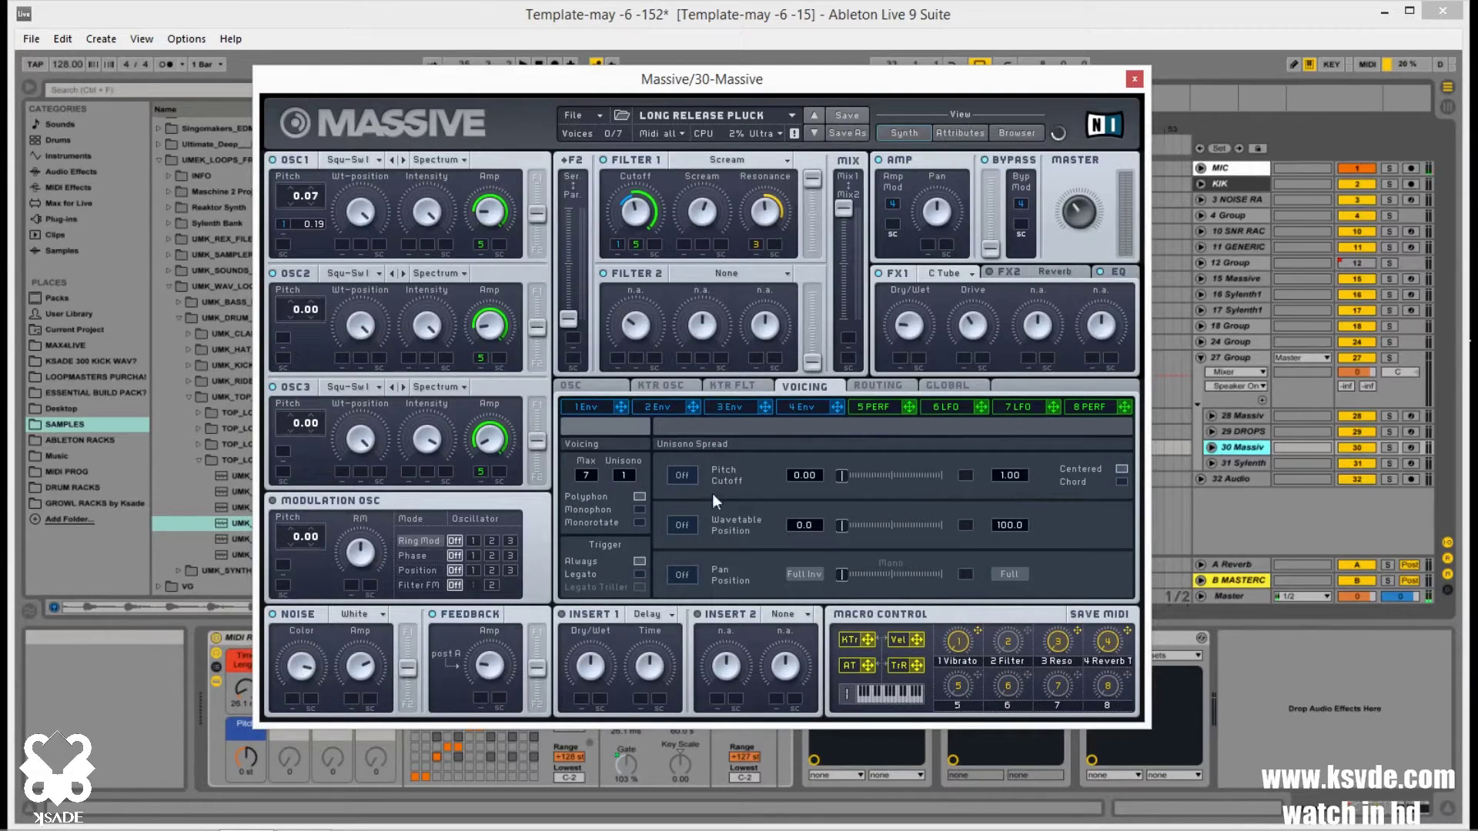
click(723, 389)
click(619, 388)
click(806, 386)
click(605, 386)
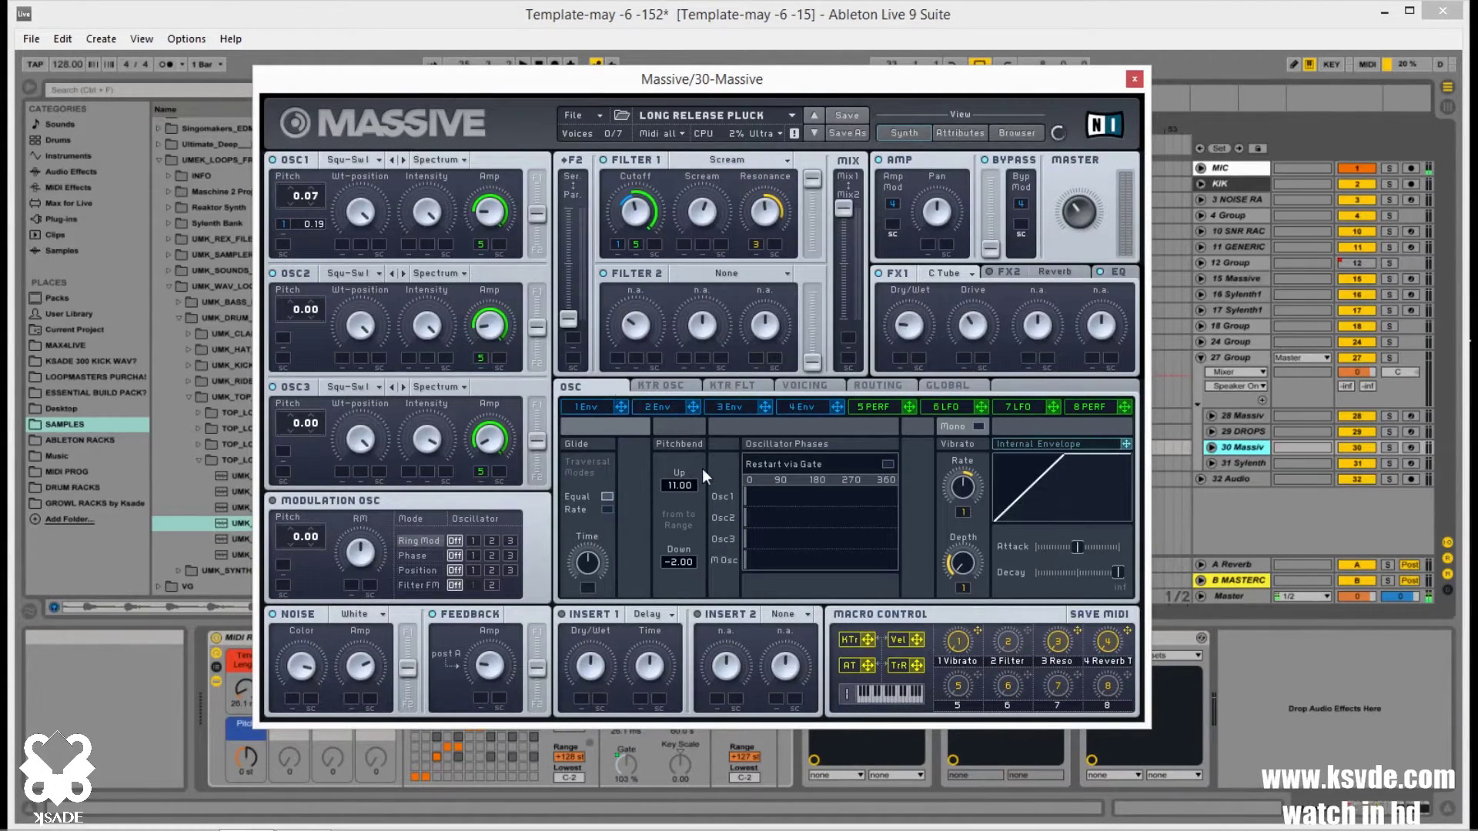
click(660, 386)
click(731, 386)
click(811, 384)
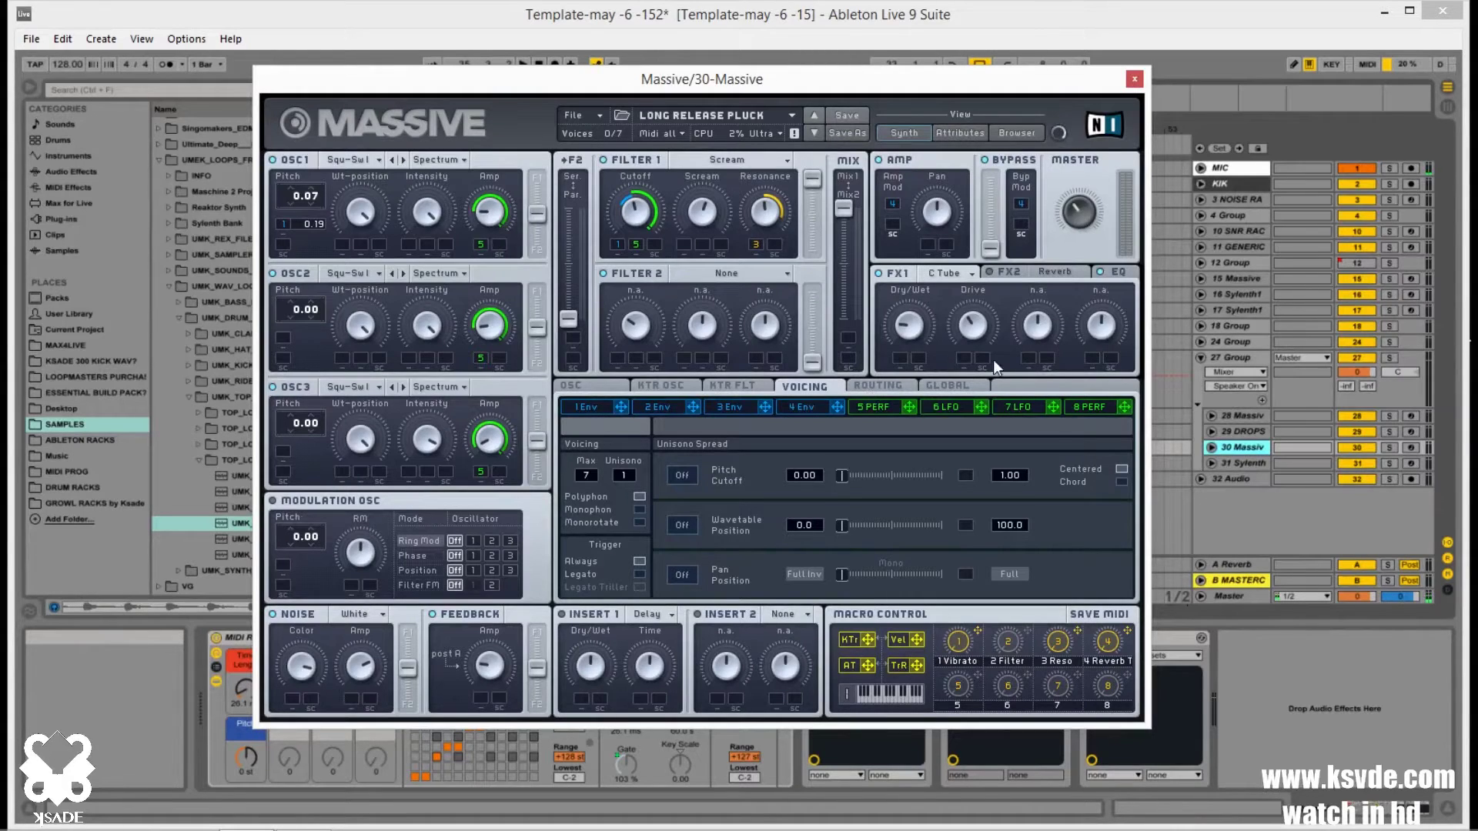
click(1134, 79)
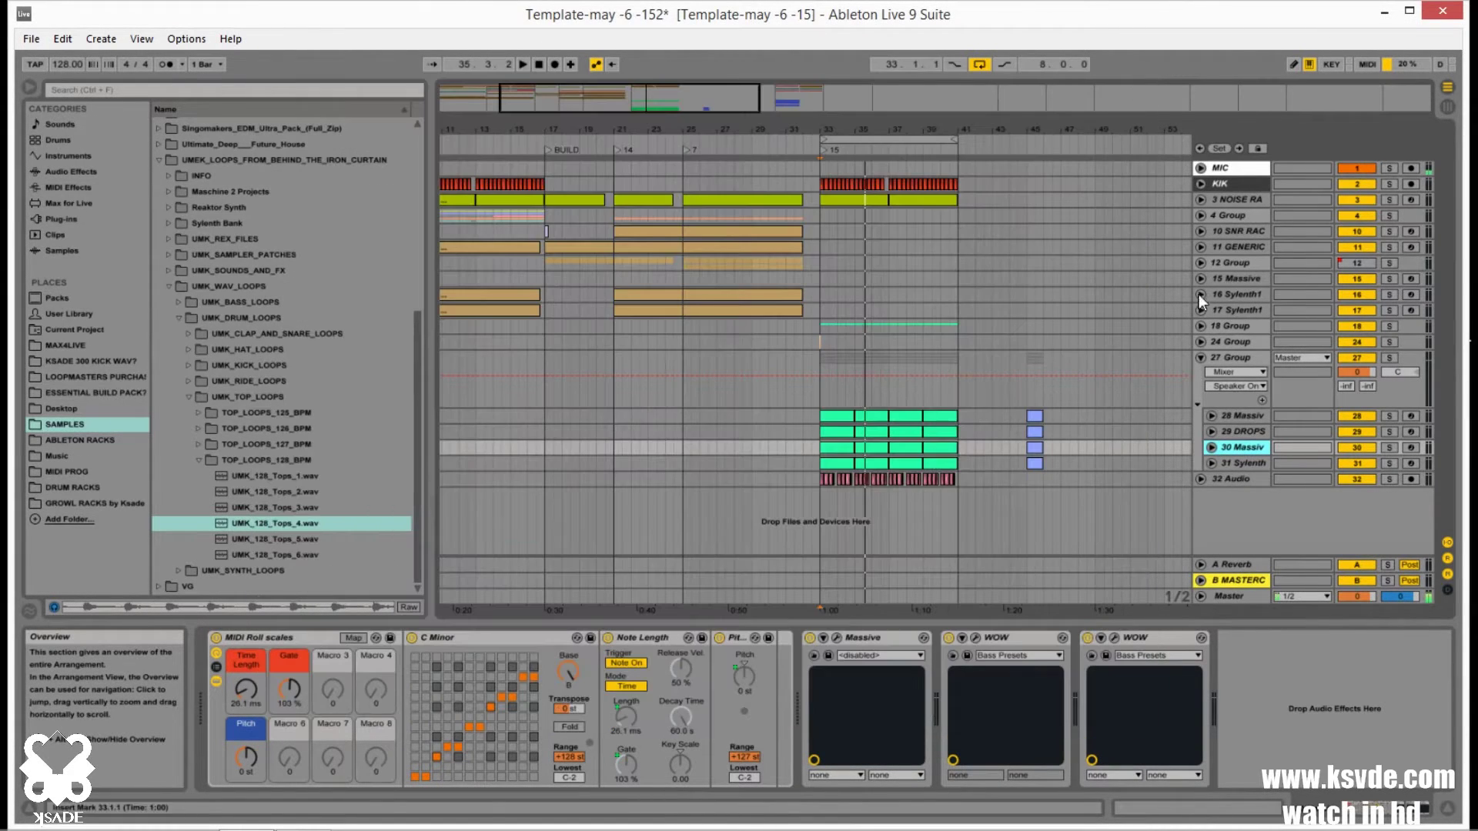
- Compare the two WOW filters on track 30 side by side, and close the BASIC WOW2 one
click(974, 638)
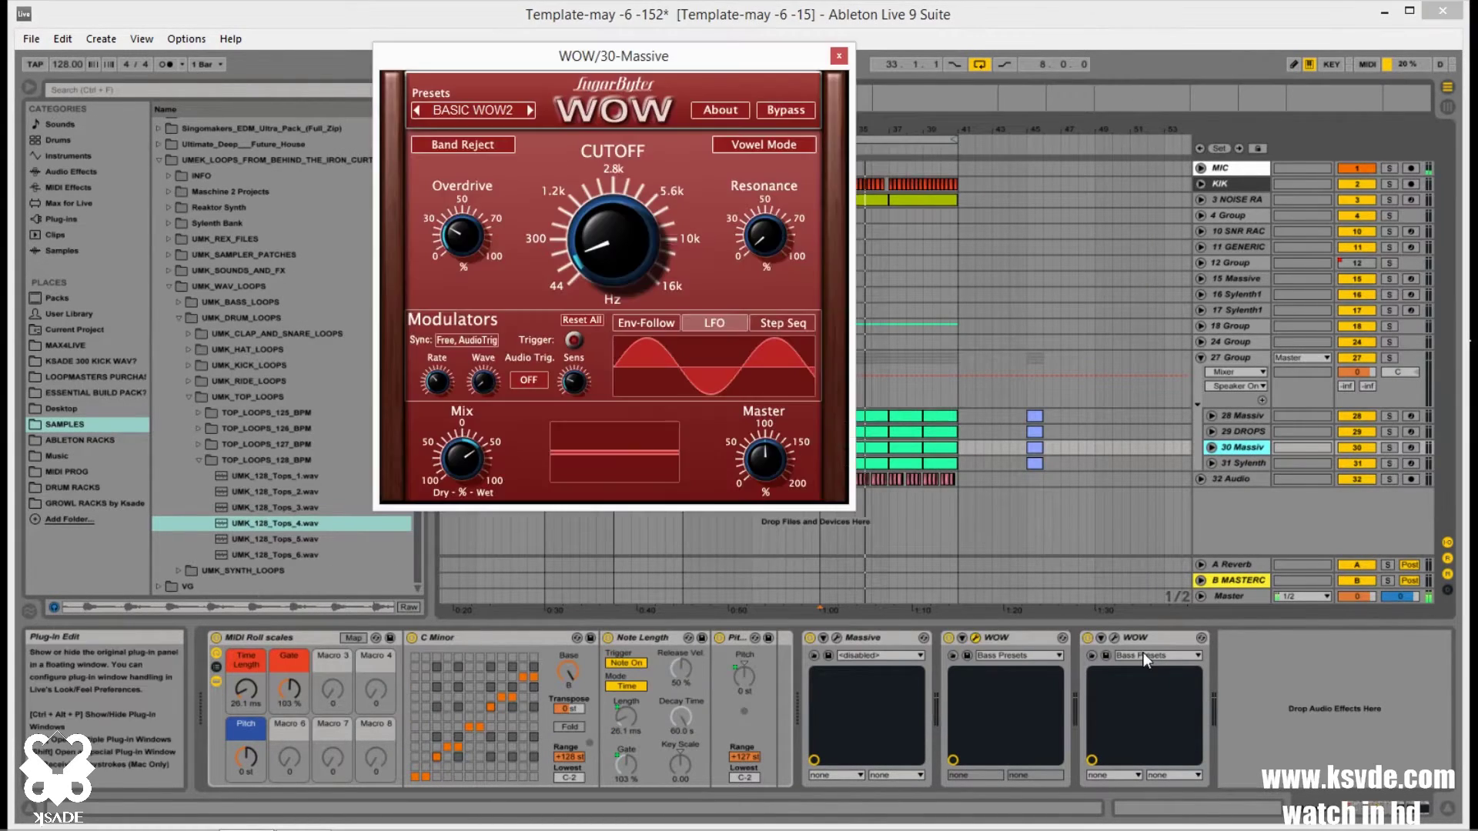
click(1115, 639)
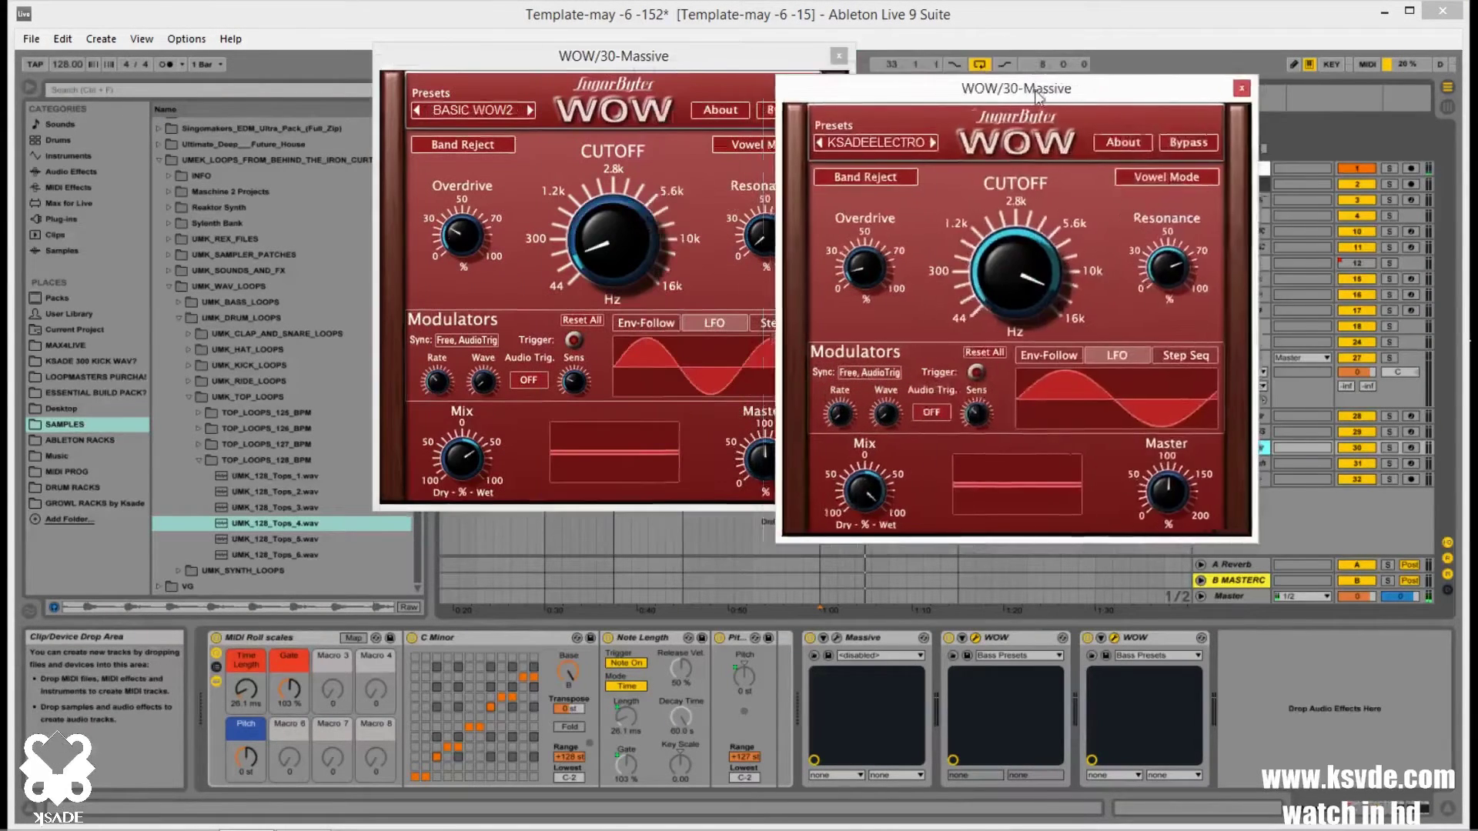
drag(899, 143, 1122, 67)
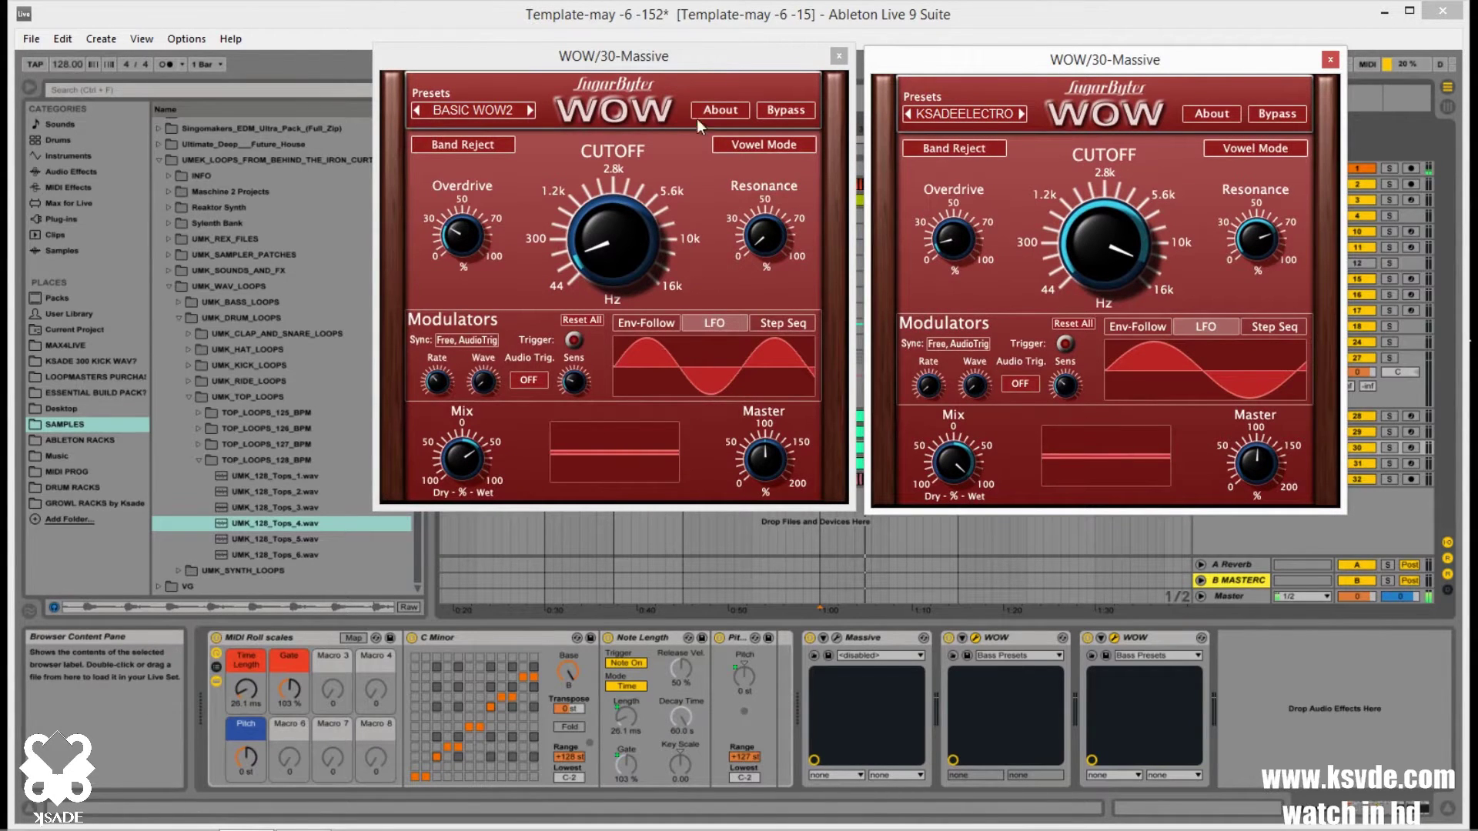
click(839, 59)
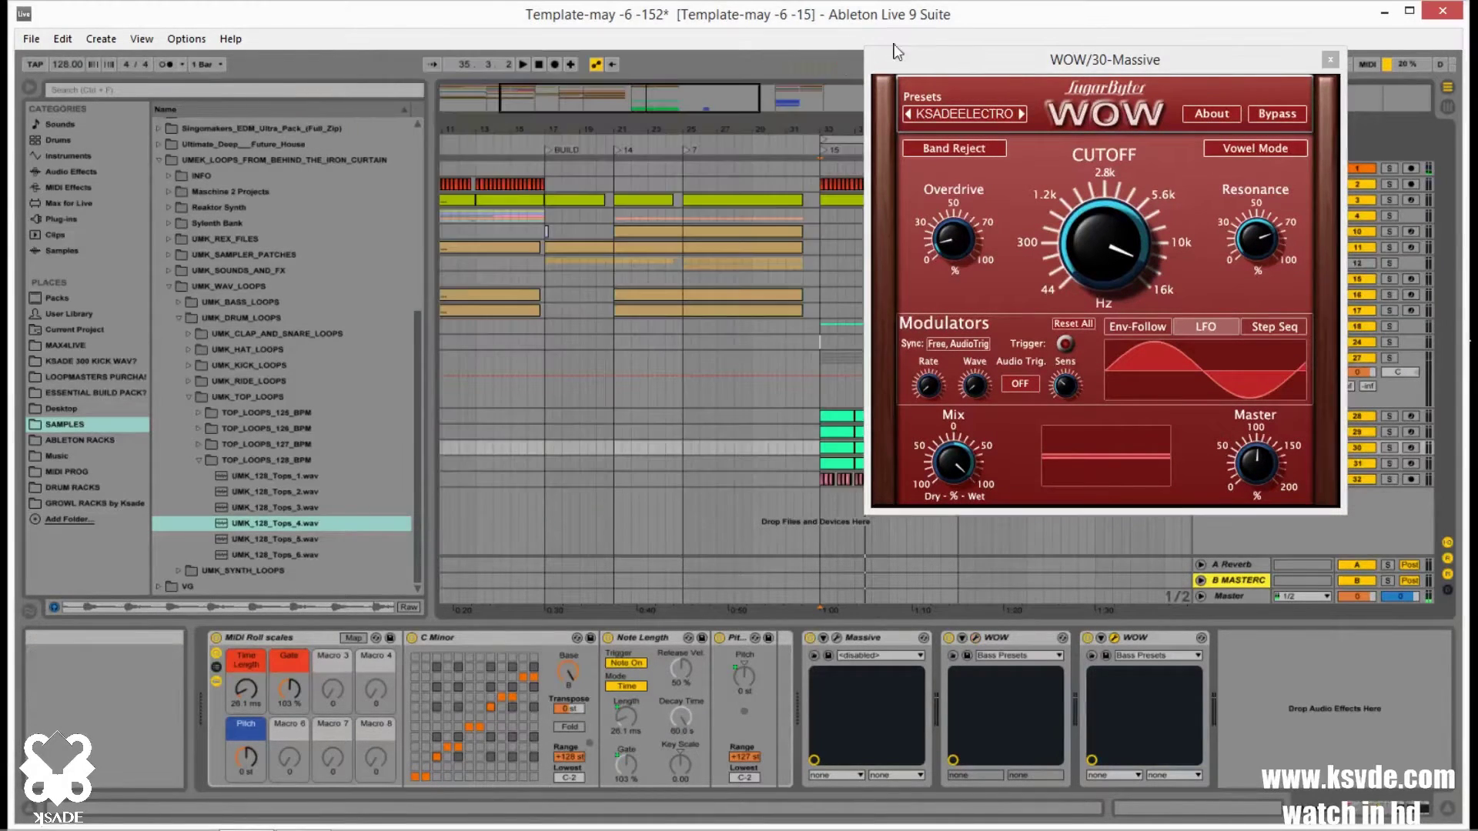
- Browse the User presets available in track 30's KSADEELECTRO WOW filter without changing the preset, and close its window
drag(974, 60, 709, 108)
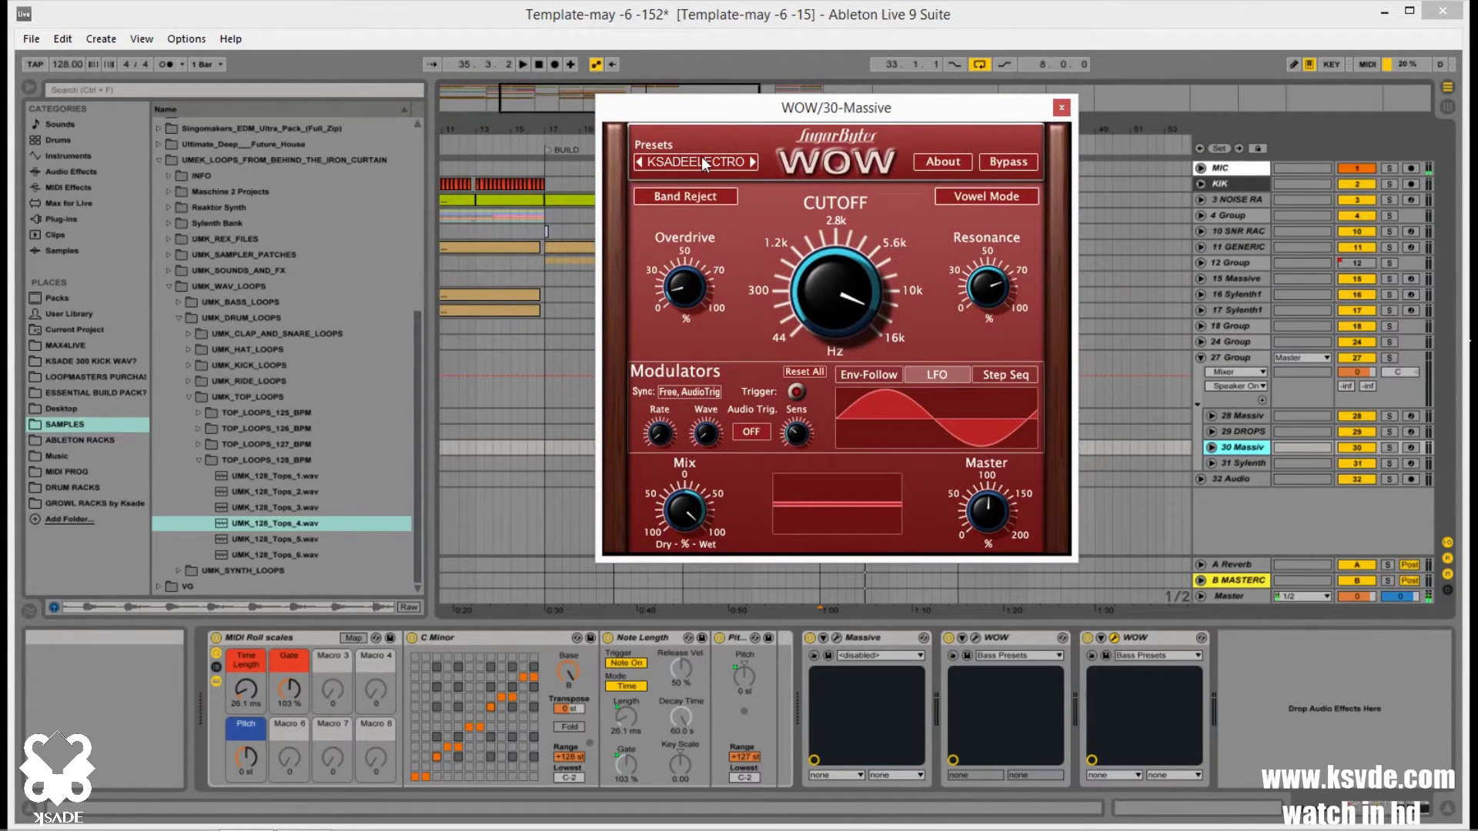
click(671, 165)
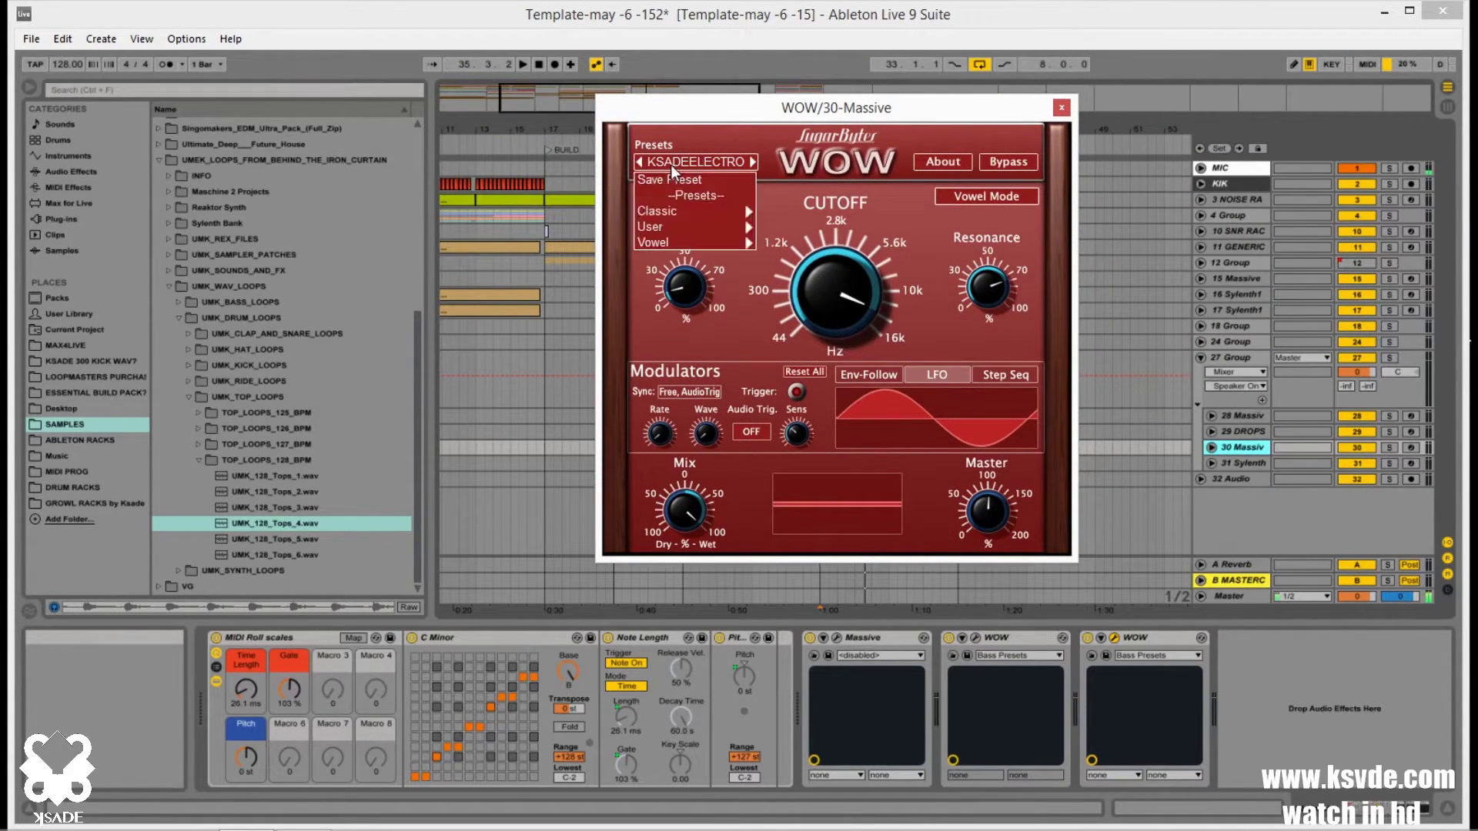
mouse_move(683, 223)
scroll(878, 385, down, 3)
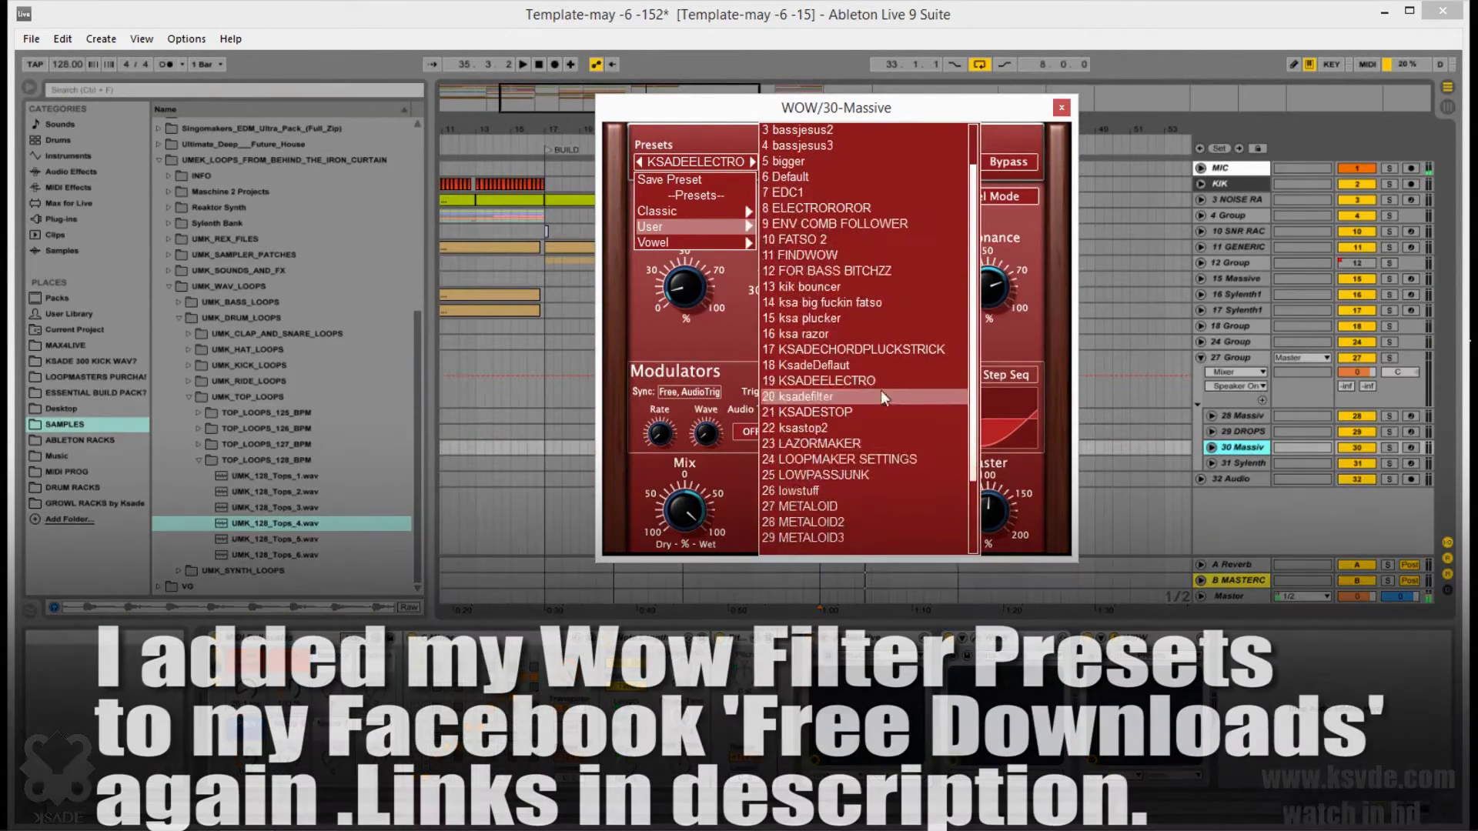
scroll(868, 446, down, 1)
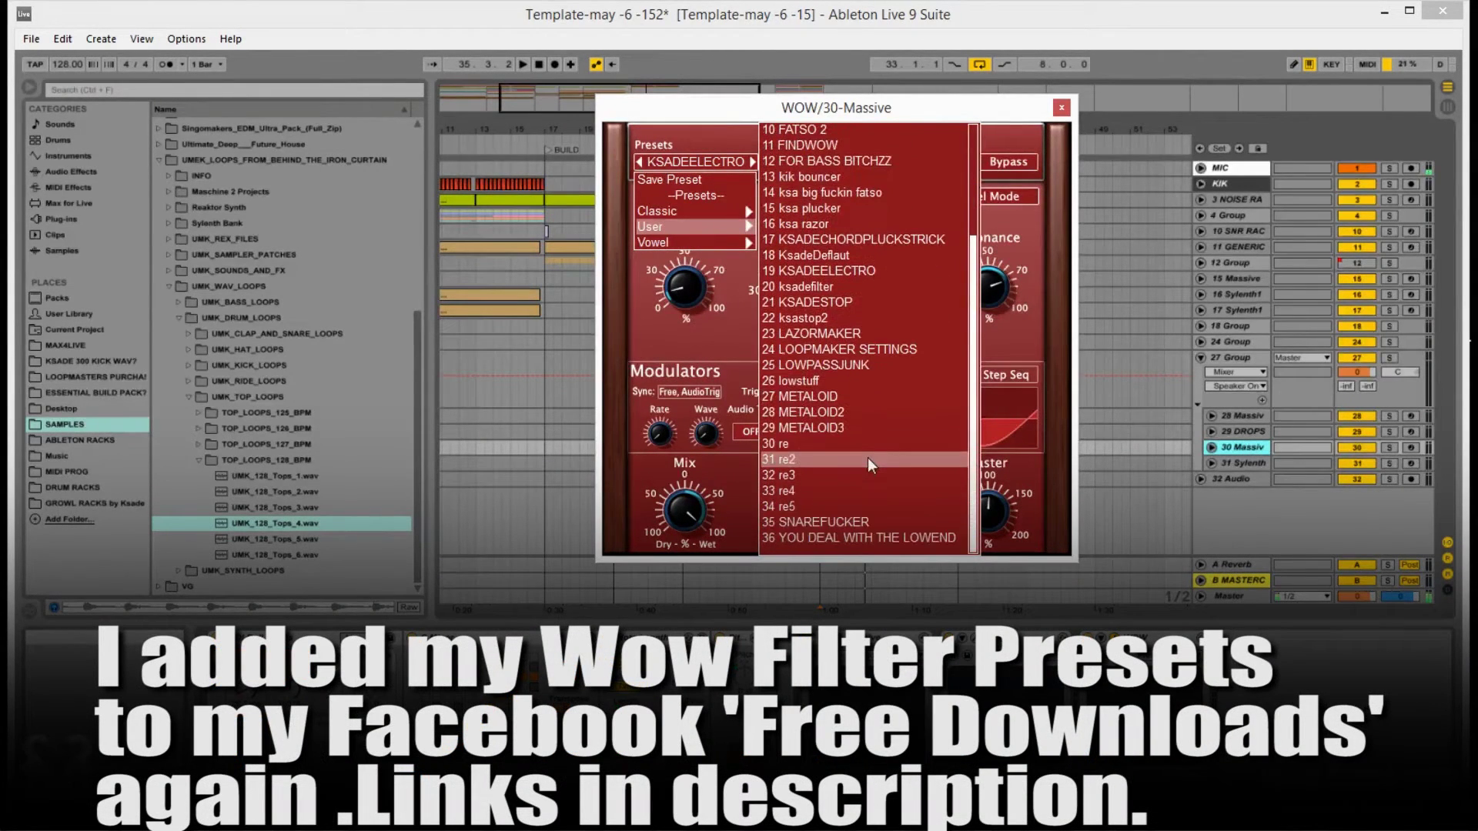
scroll(867, 457, up, 3)
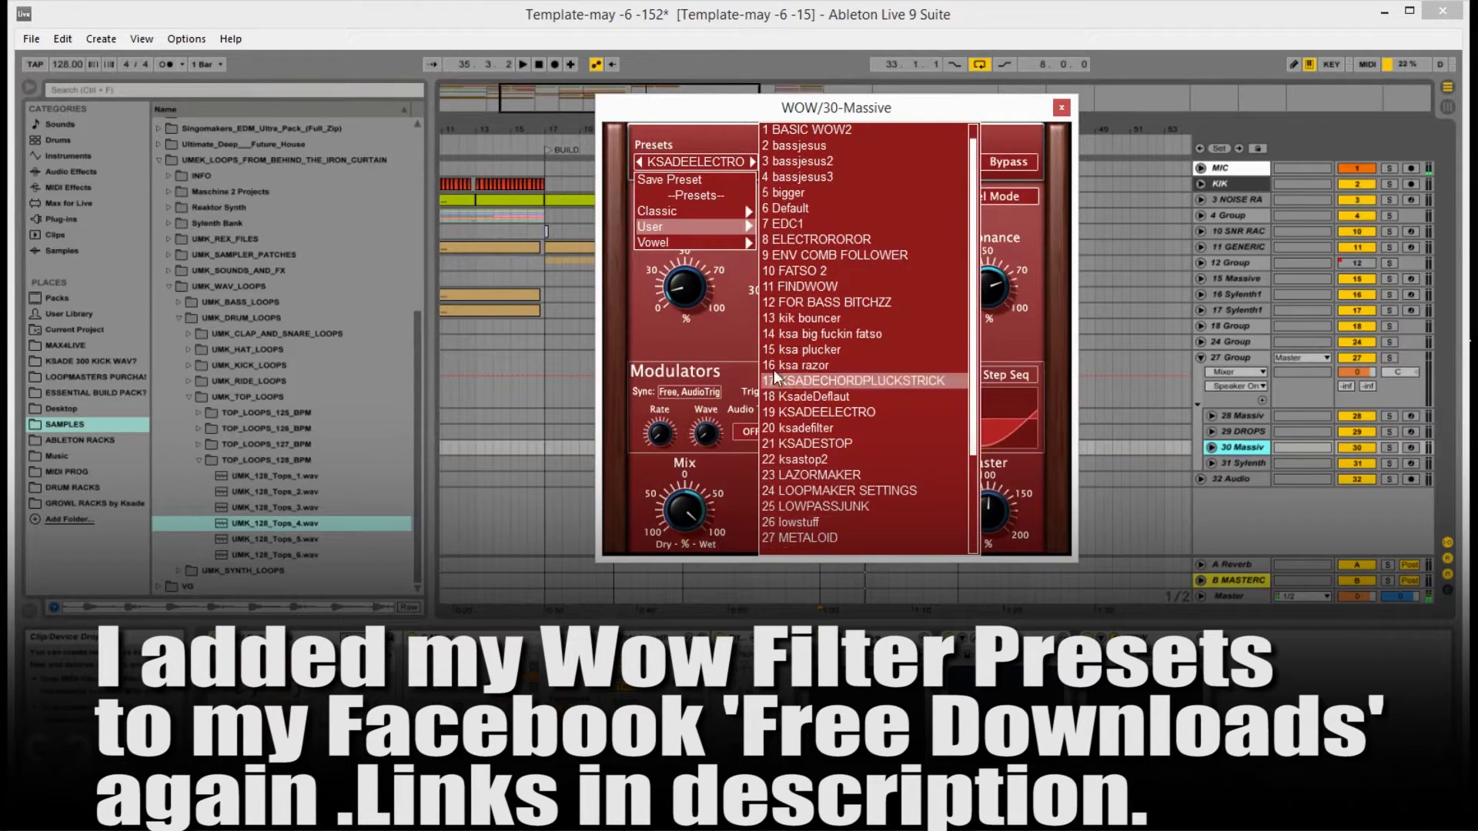
click(723, 341)
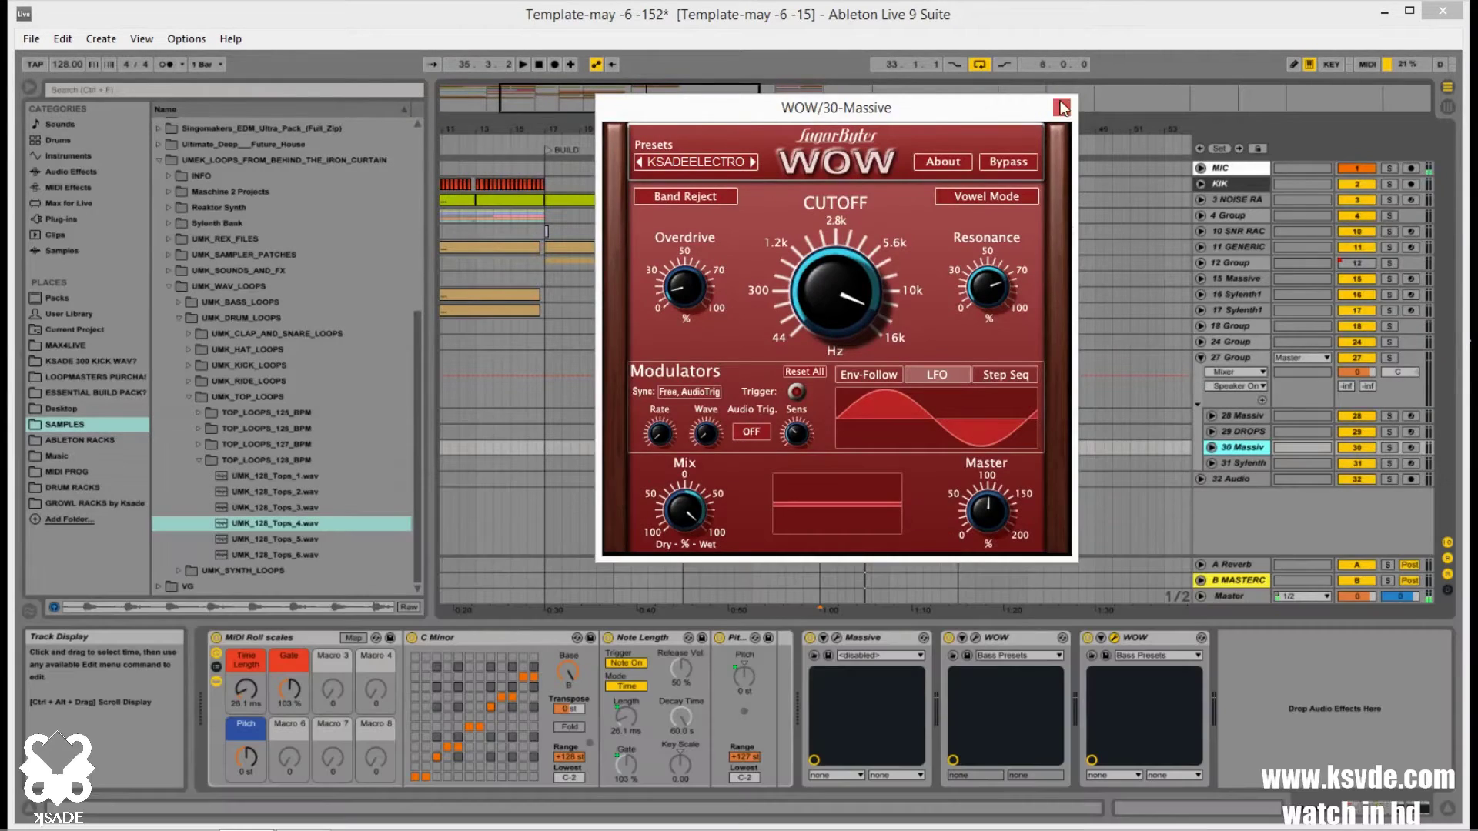
click(1061, 107)
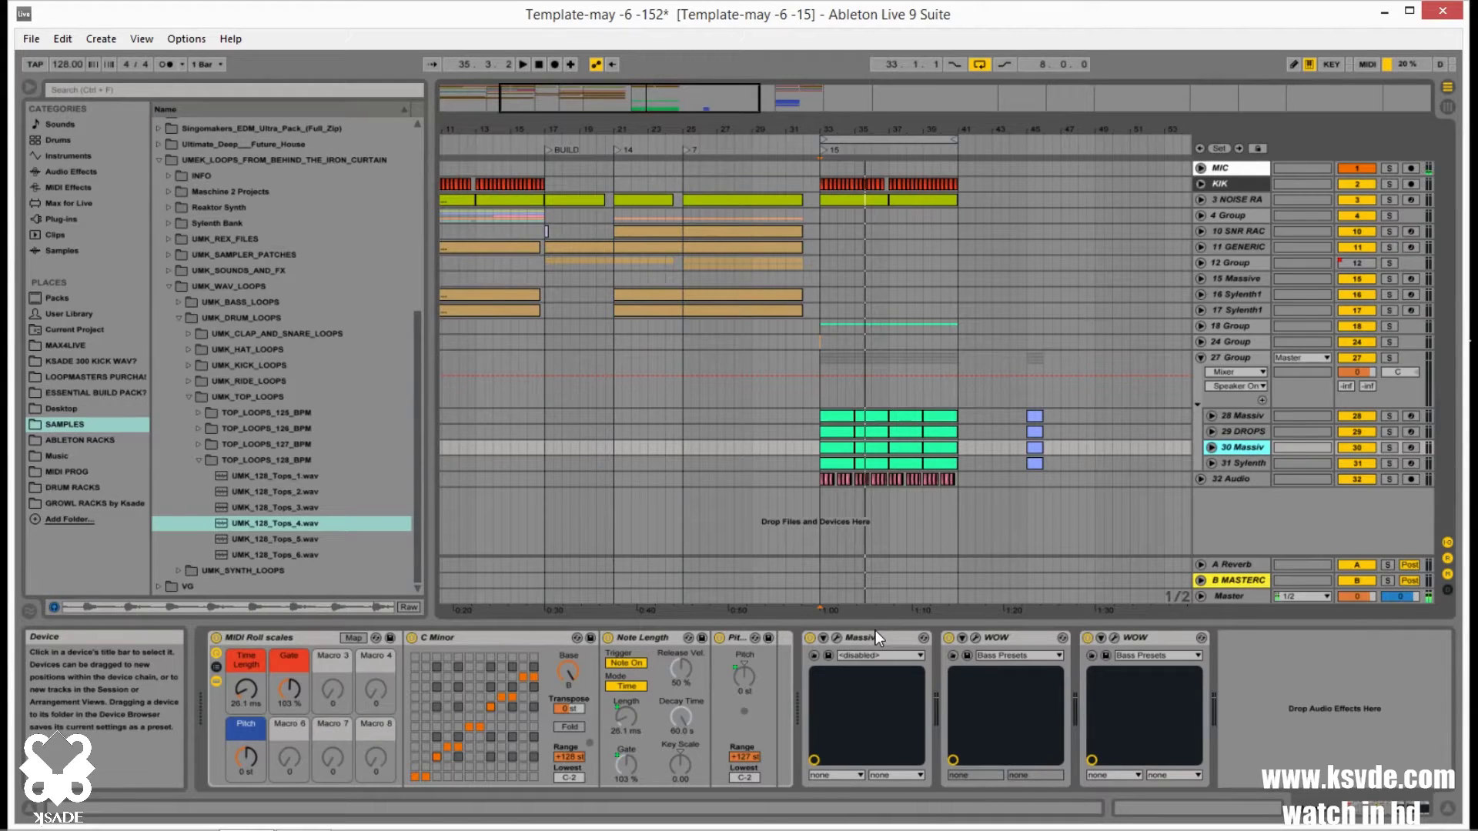
- Listen to track 30 on its own, and clear its solo
click(1390, 447)
key(space)
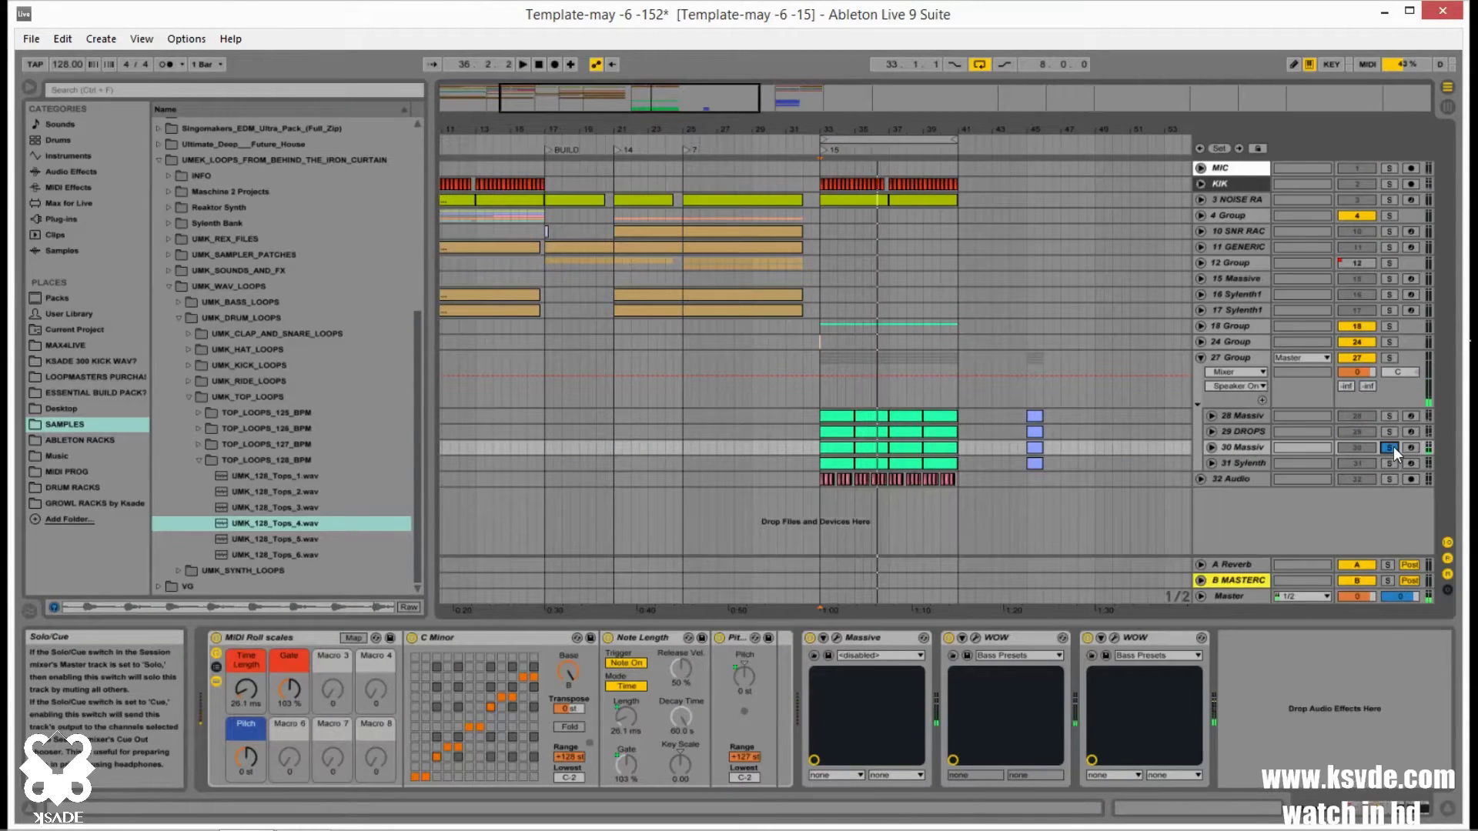
click(1390, 447)
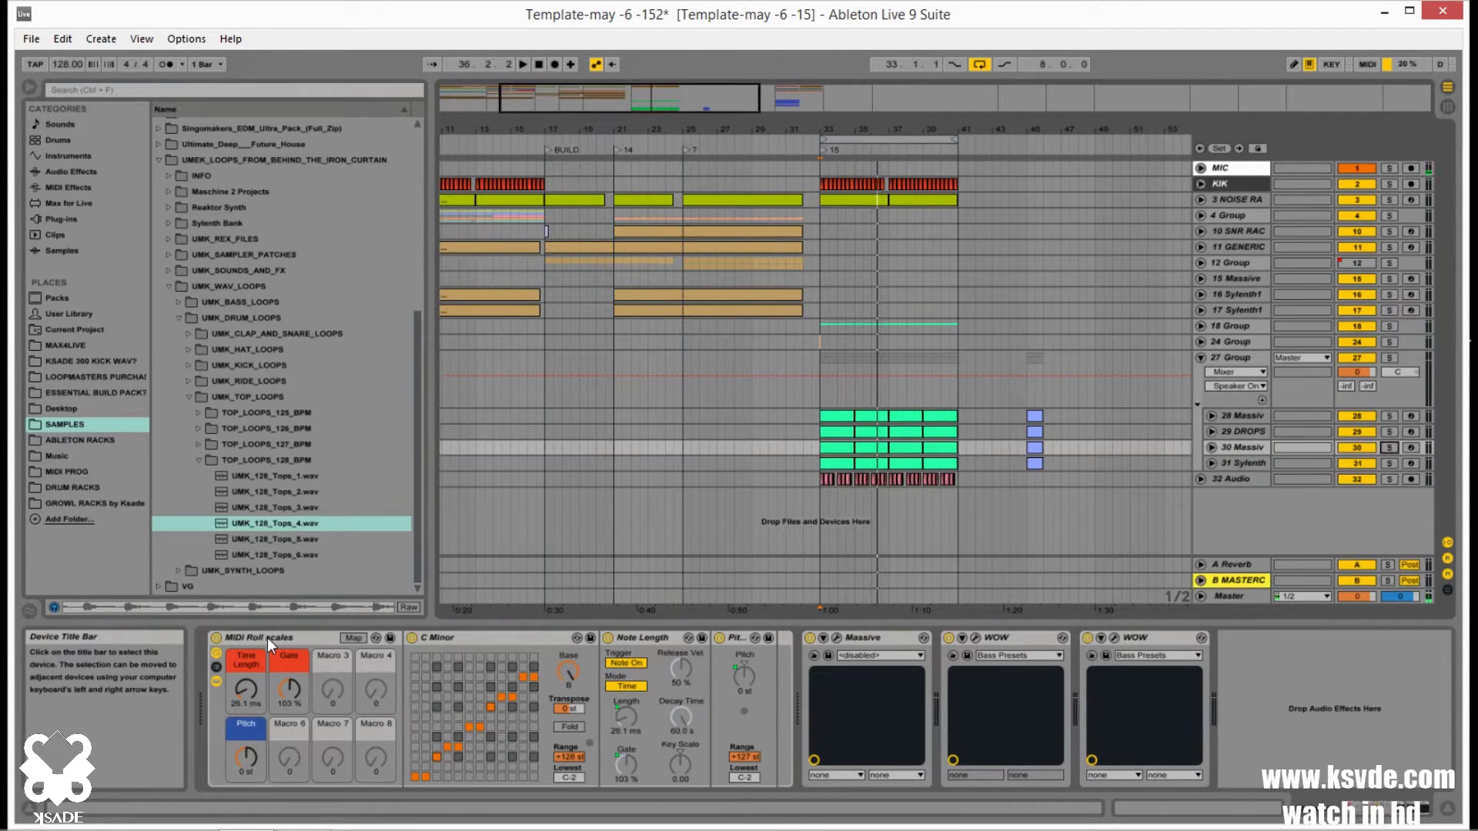
- Delete the C Minor scale device from track 30's MIDI Roll scales rack
click(414, 638)
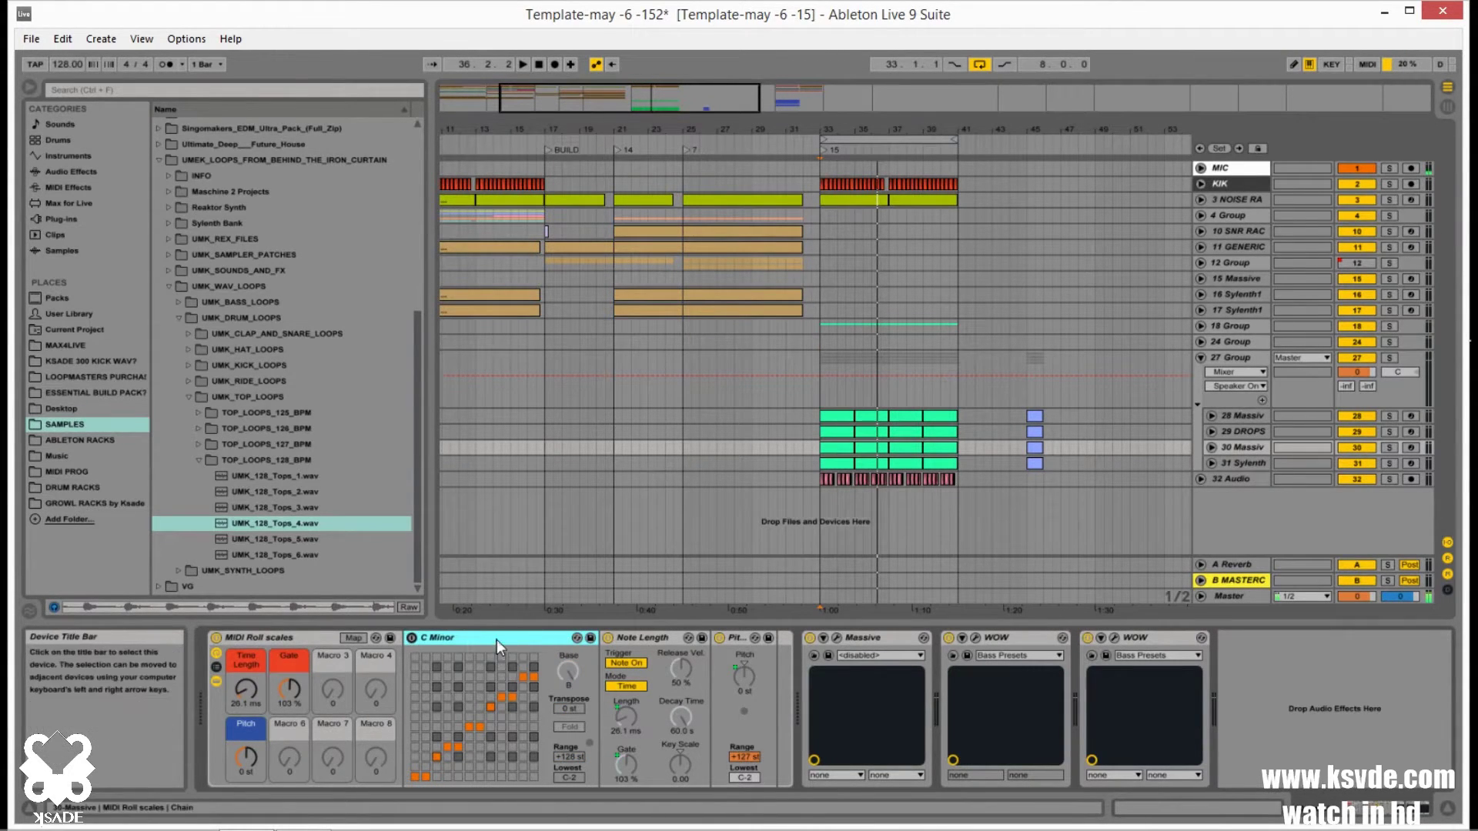
key(Delete)
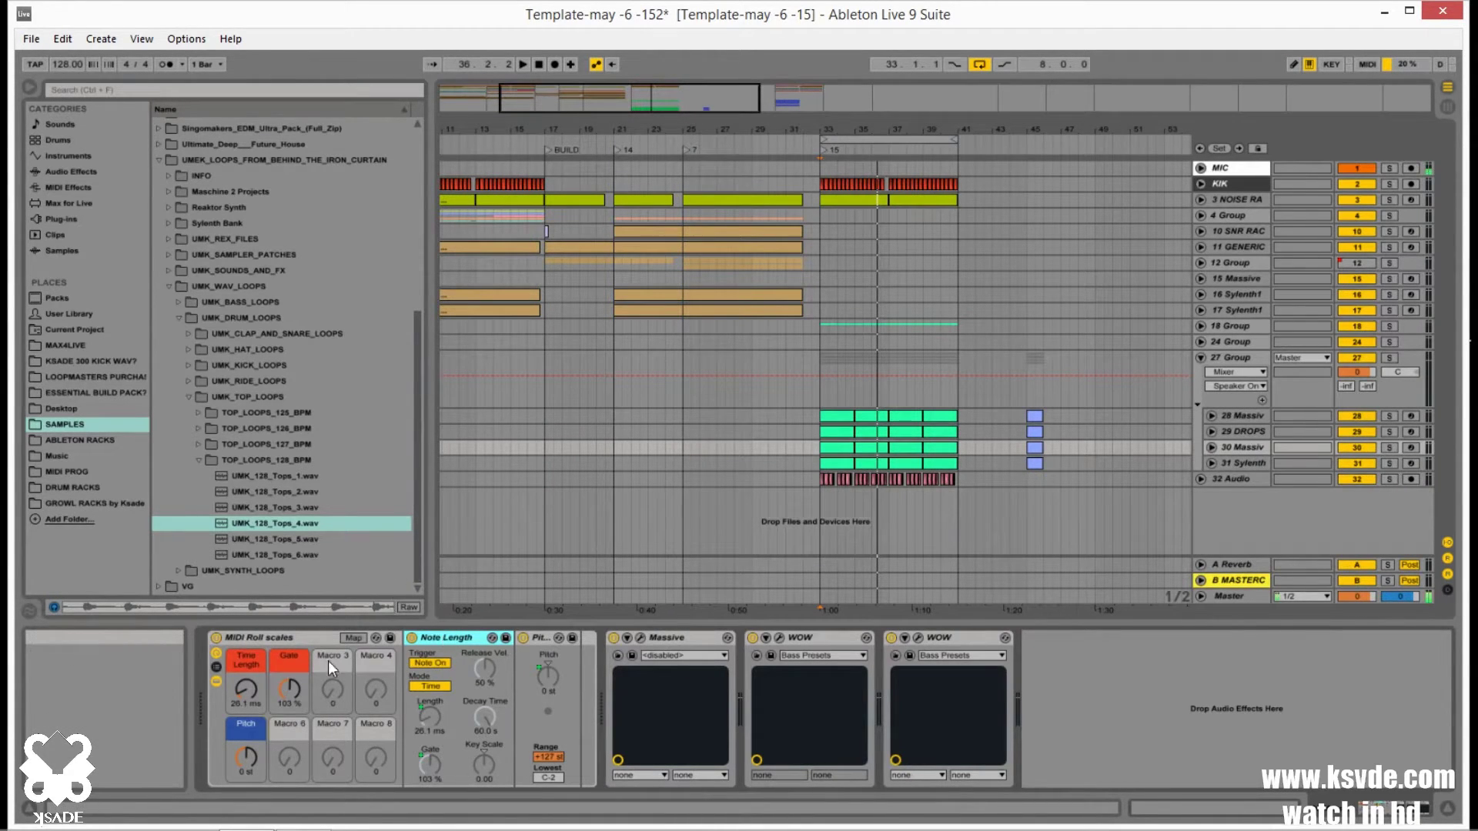
- Play track 30 soloed, comparing its sound with the MIDI Roll scales rack off and on, and stop playback
click(1389, 446)
key(space)
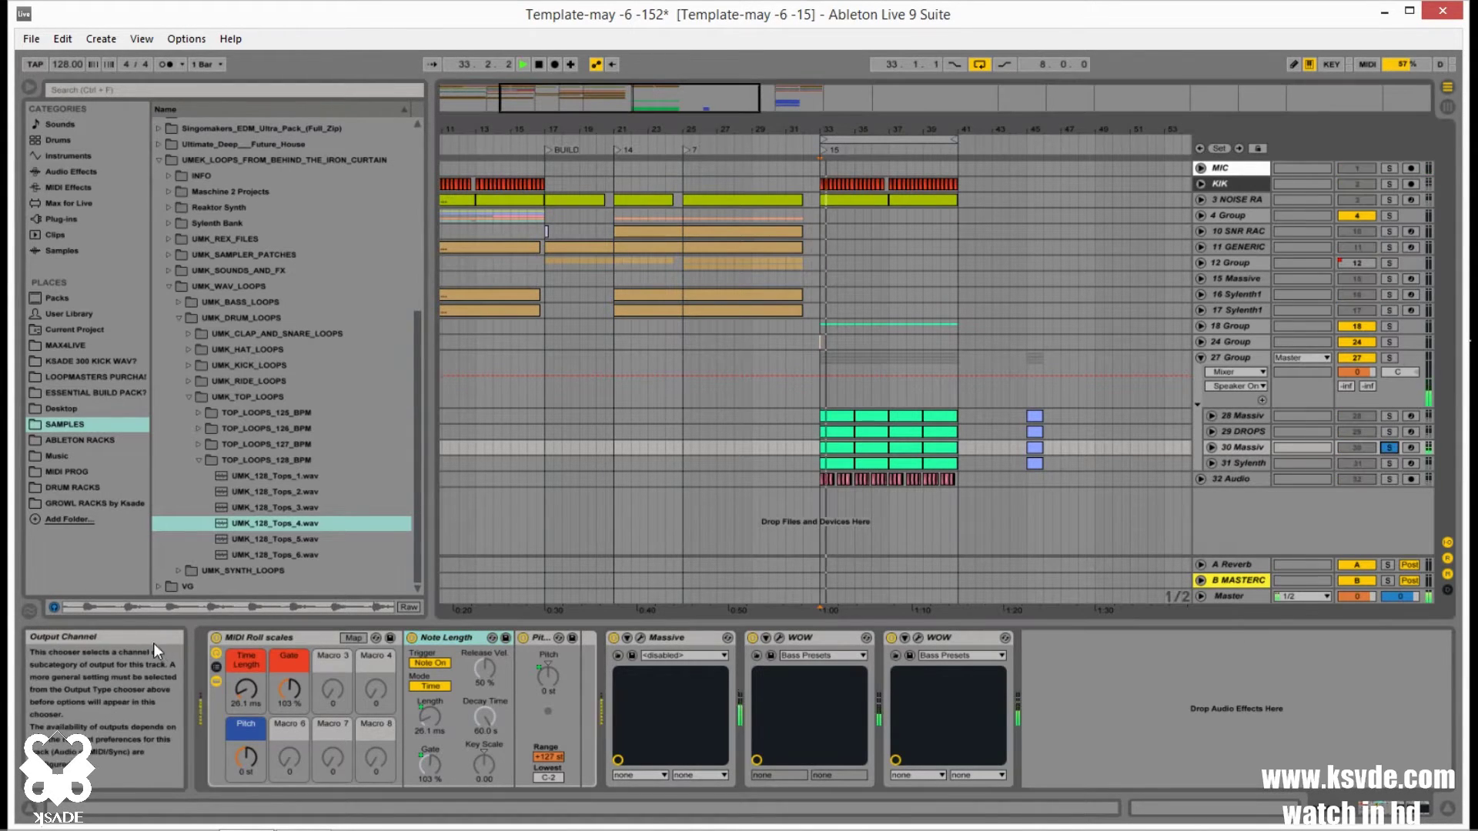
click(216, 638)
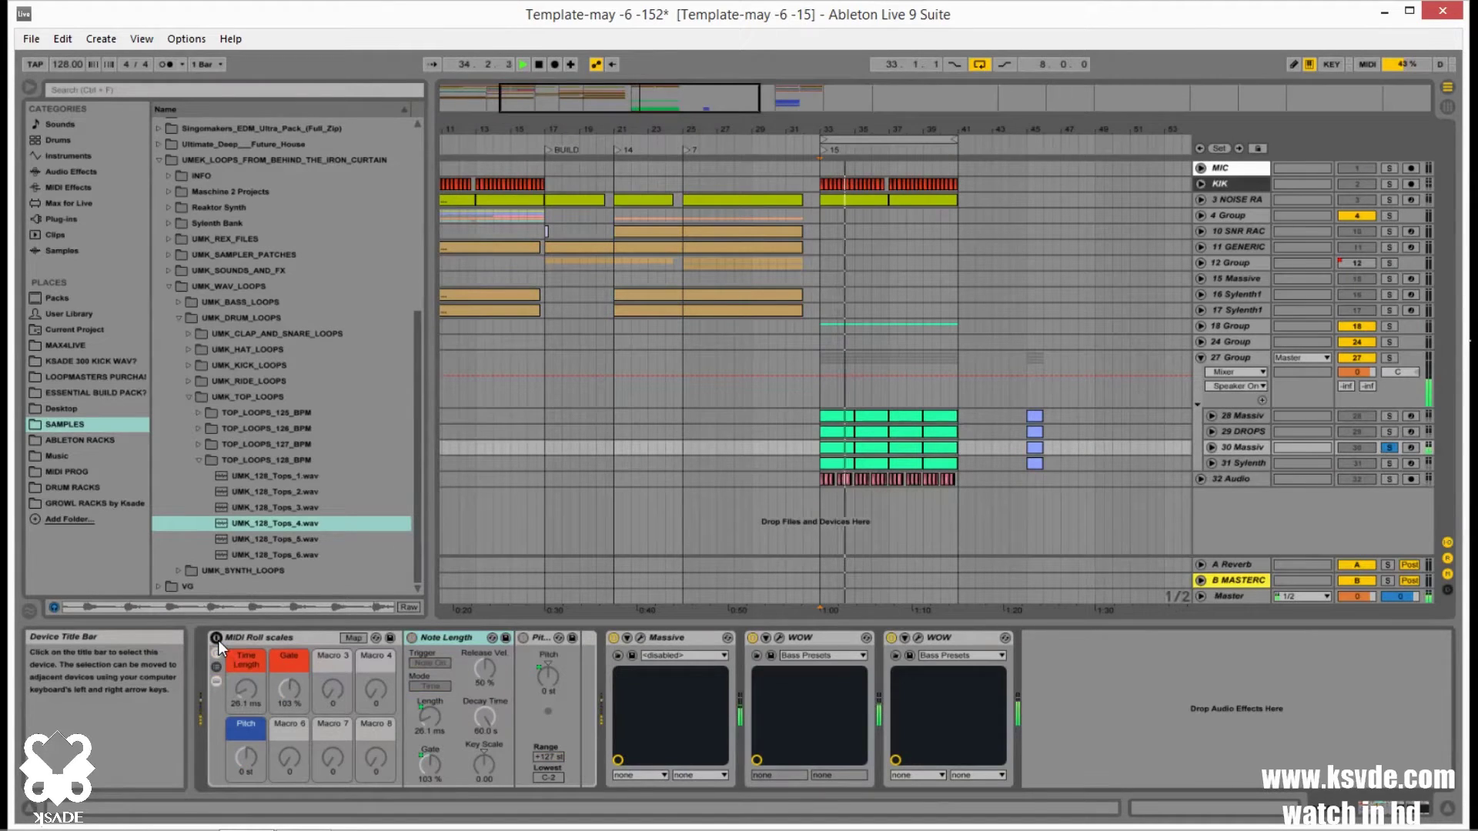
click(216, 638)
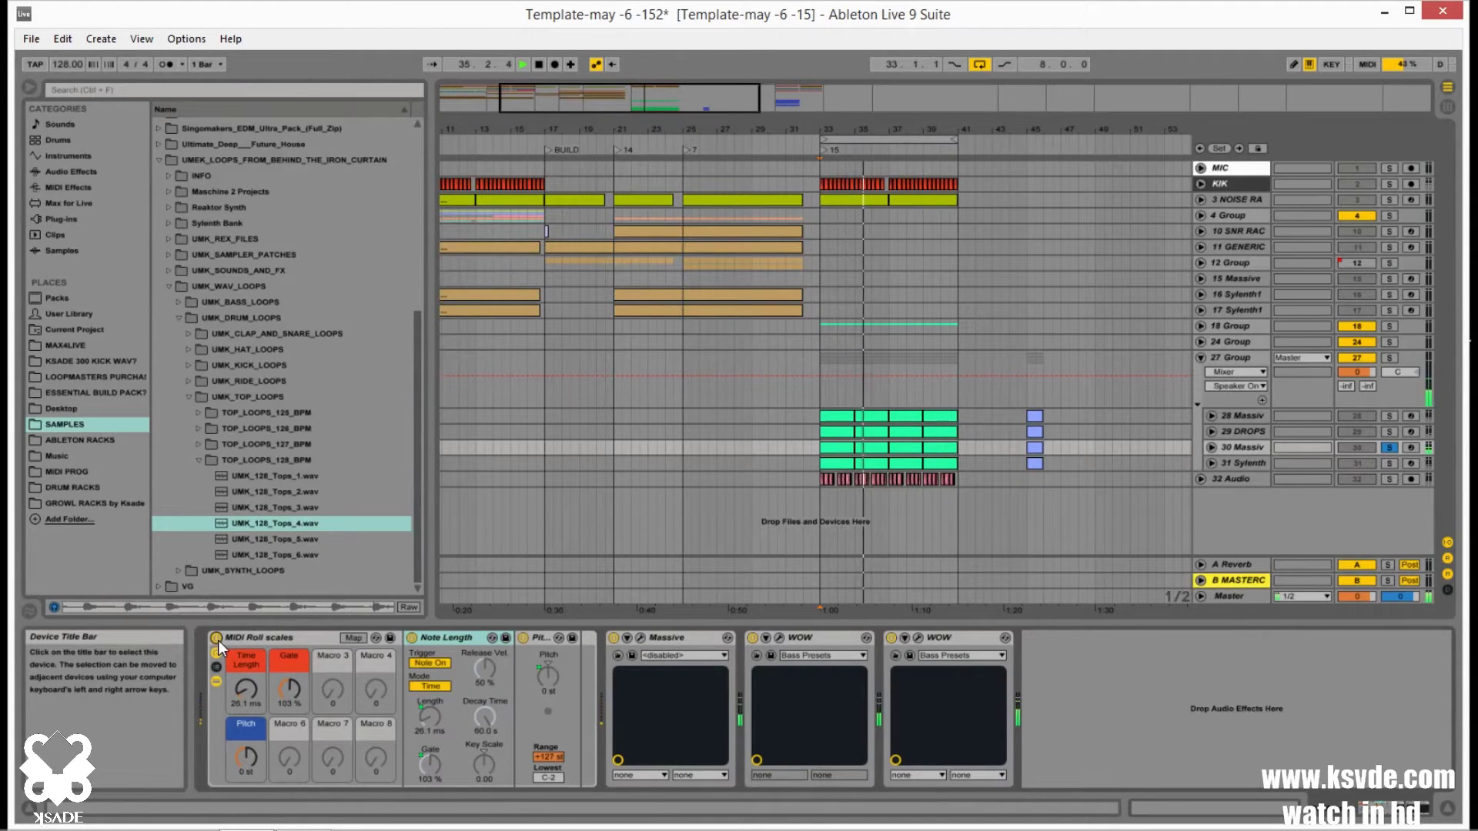
key(space)
- Collapse 27 Group and expand 18 Group to show its PIANO, SAW and MELO tracks around the drop
key(alt+u)
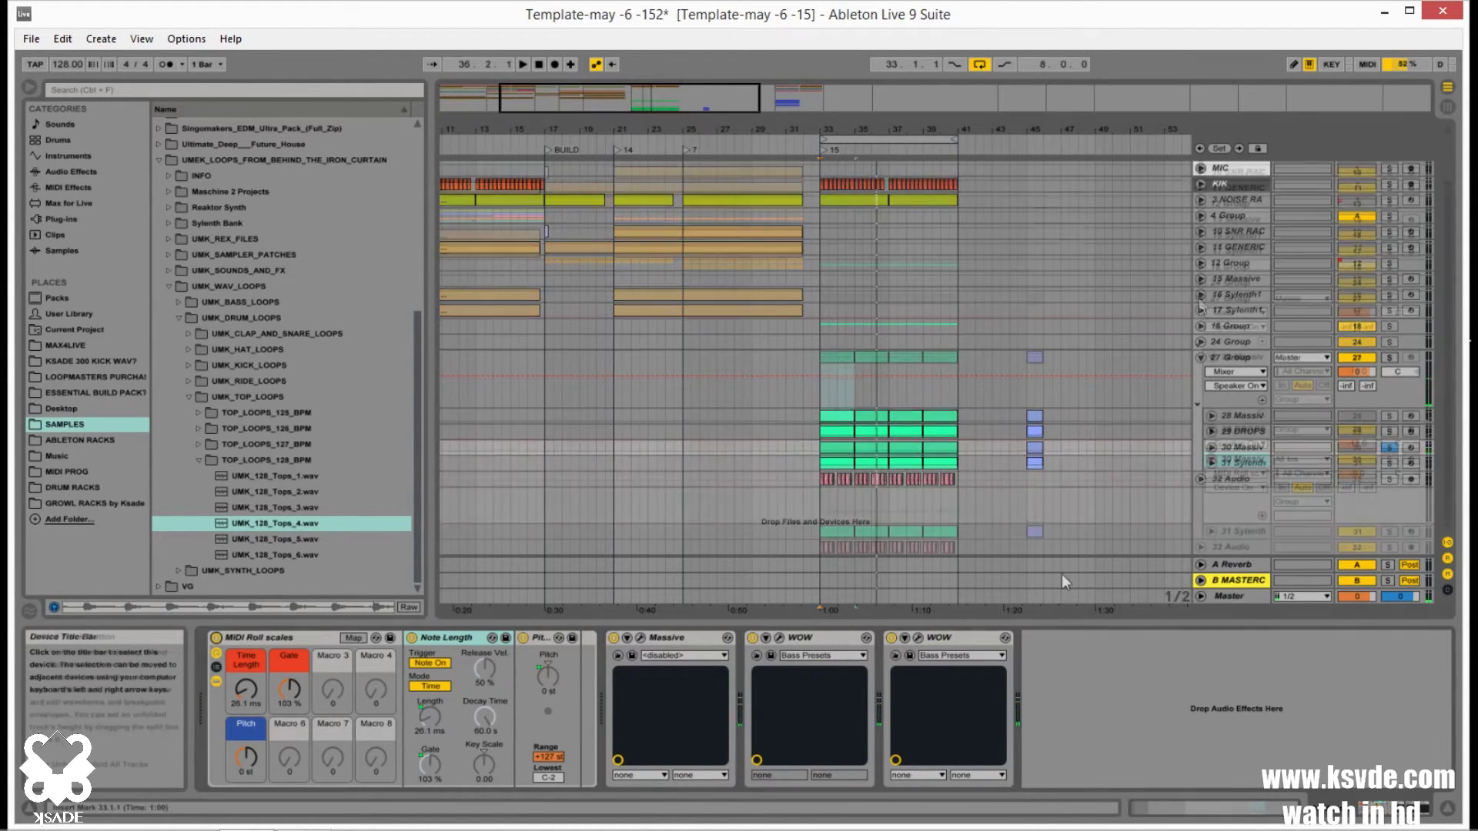
click(1198, 297)
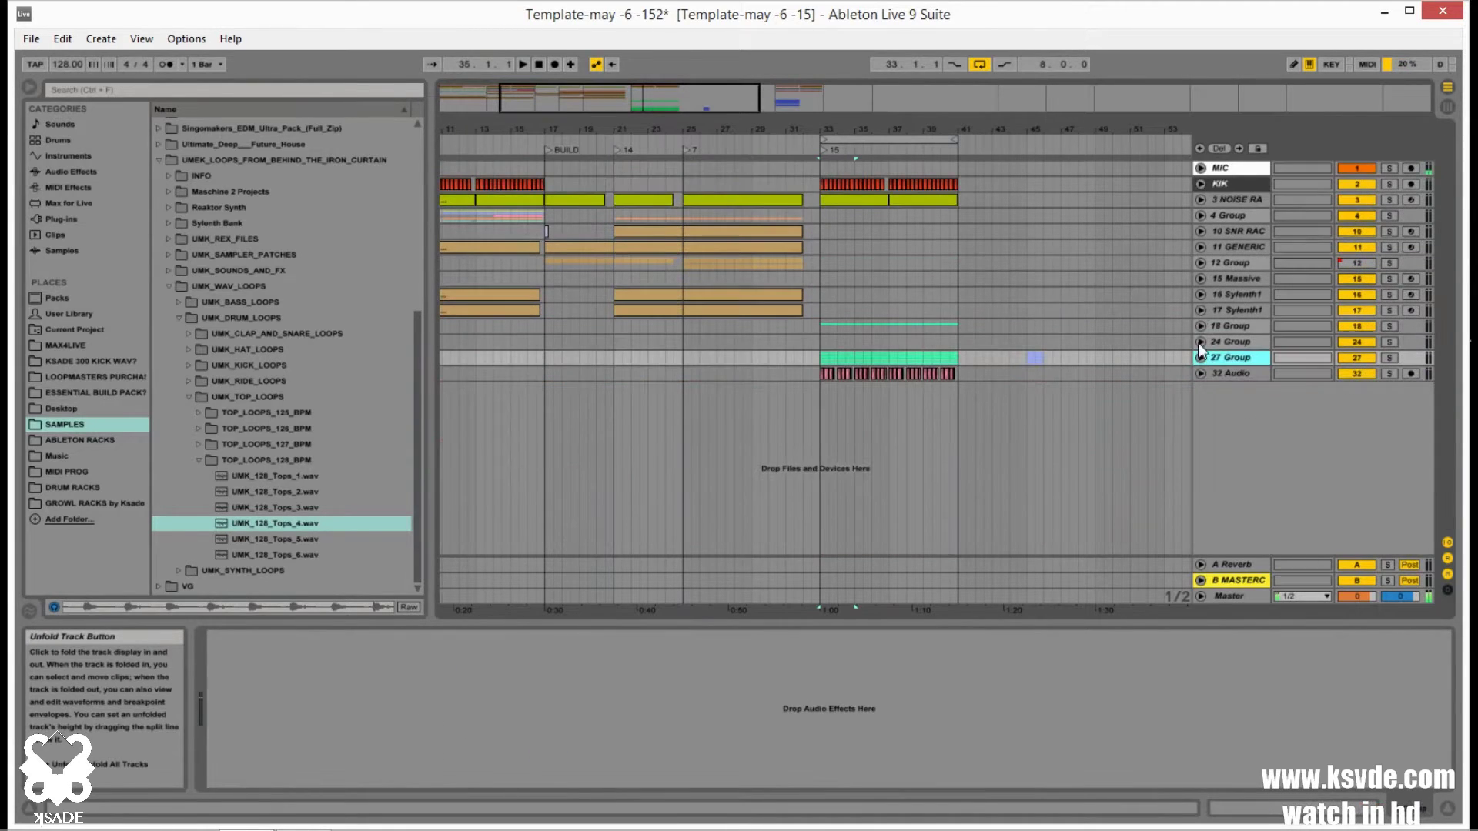
click(1200, 325)
click(846, 455)
scroll(856, 483, down, 2)
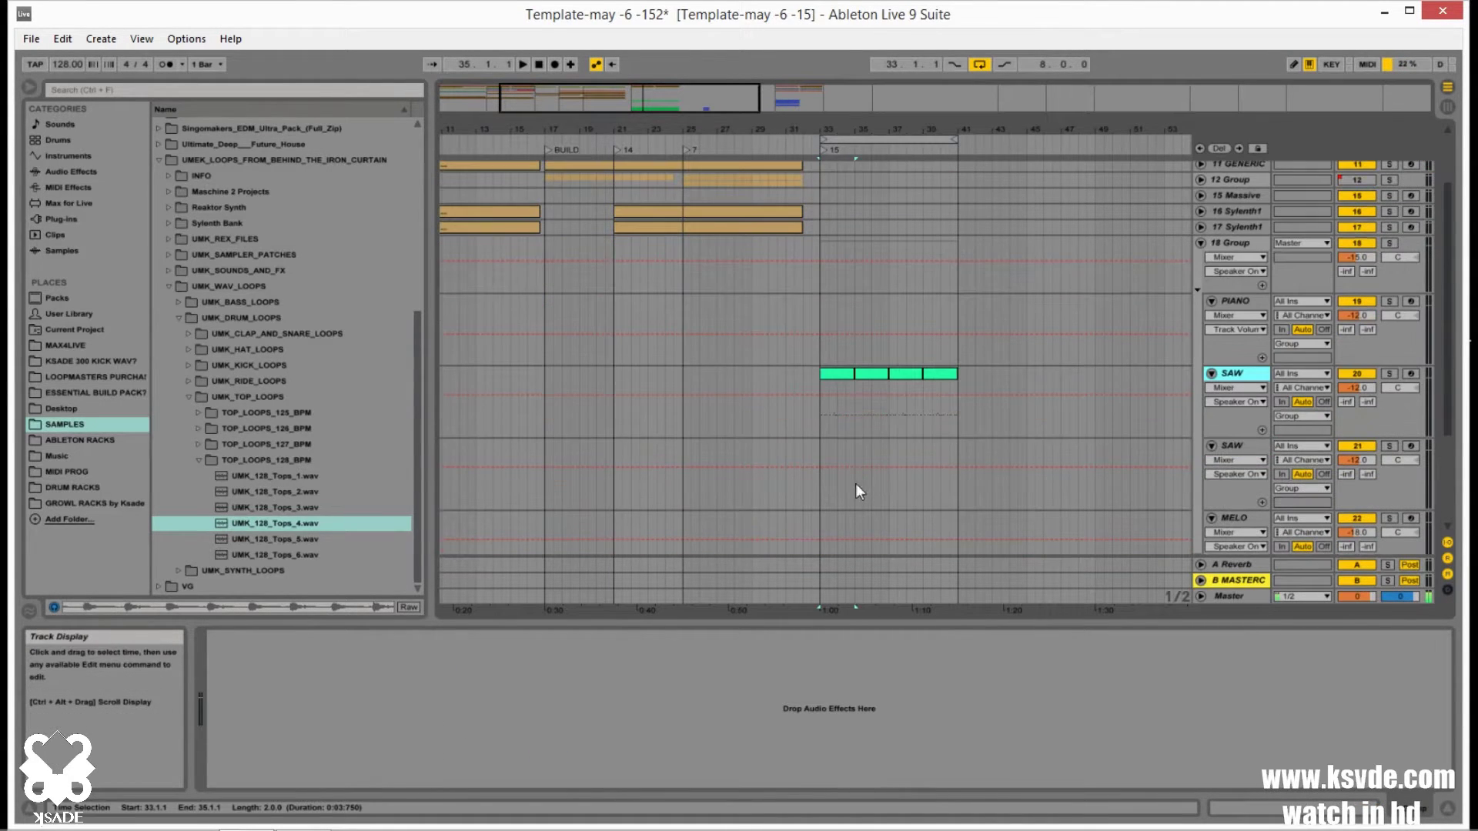
key(minus)
key(minus)
key(minus)
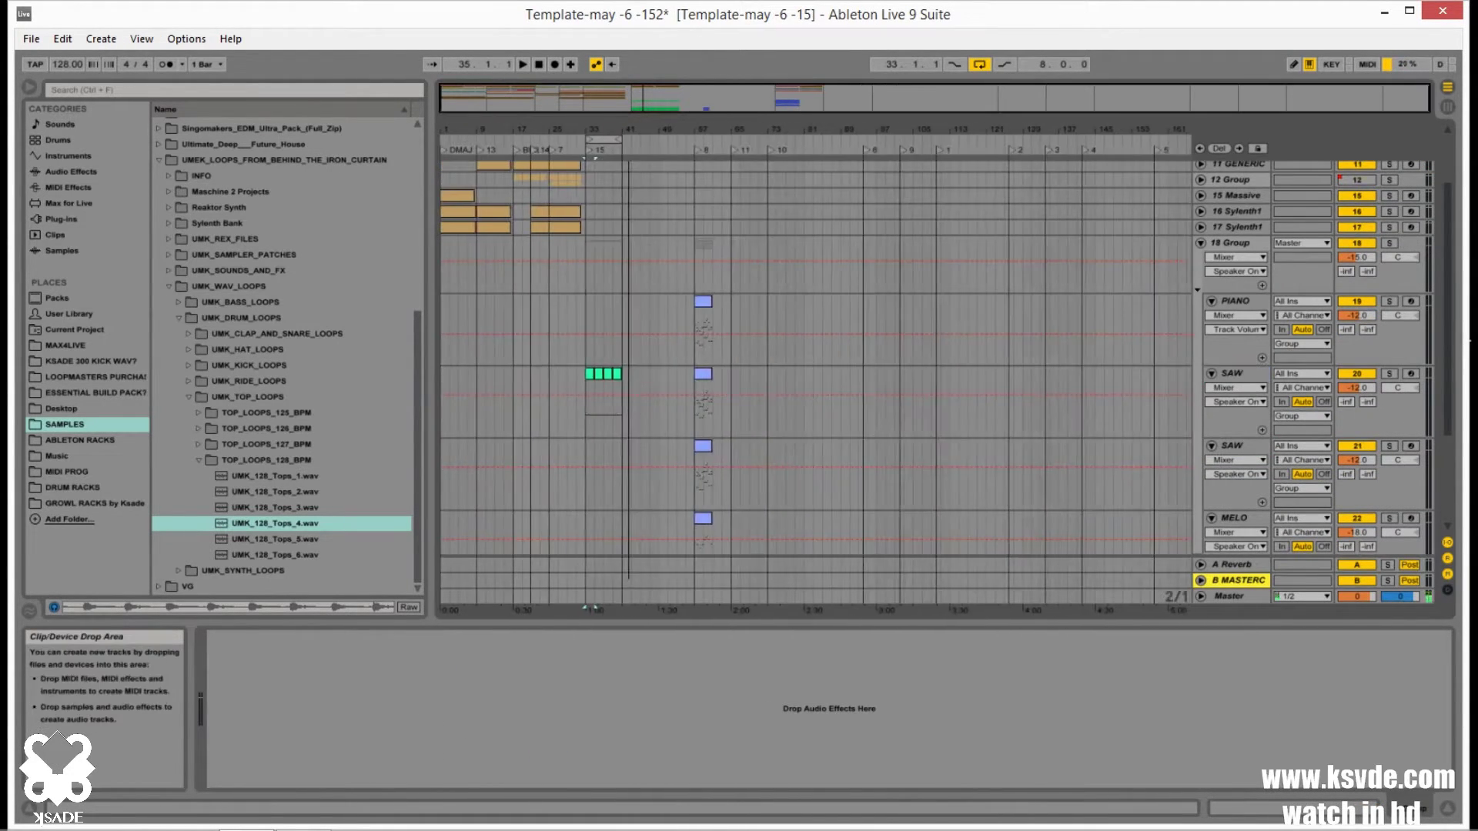
key(plus)
key(plus)
key(plus)
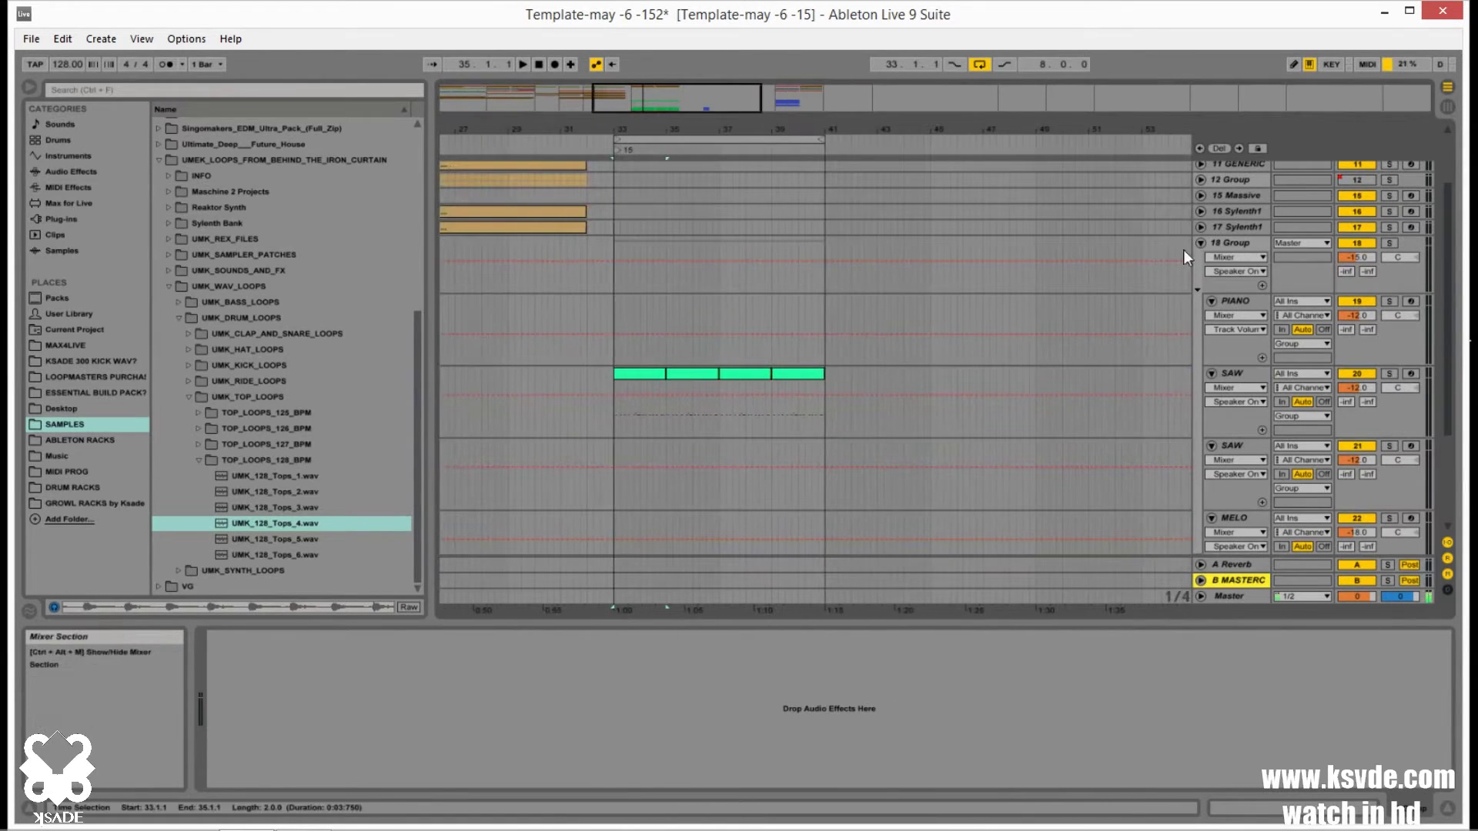
- Listen to track 20 SAW soloed from within its first drop clip, clear its solo, and stop playback
click(1239, 371)
click(1388, 374)
click(643, 377)
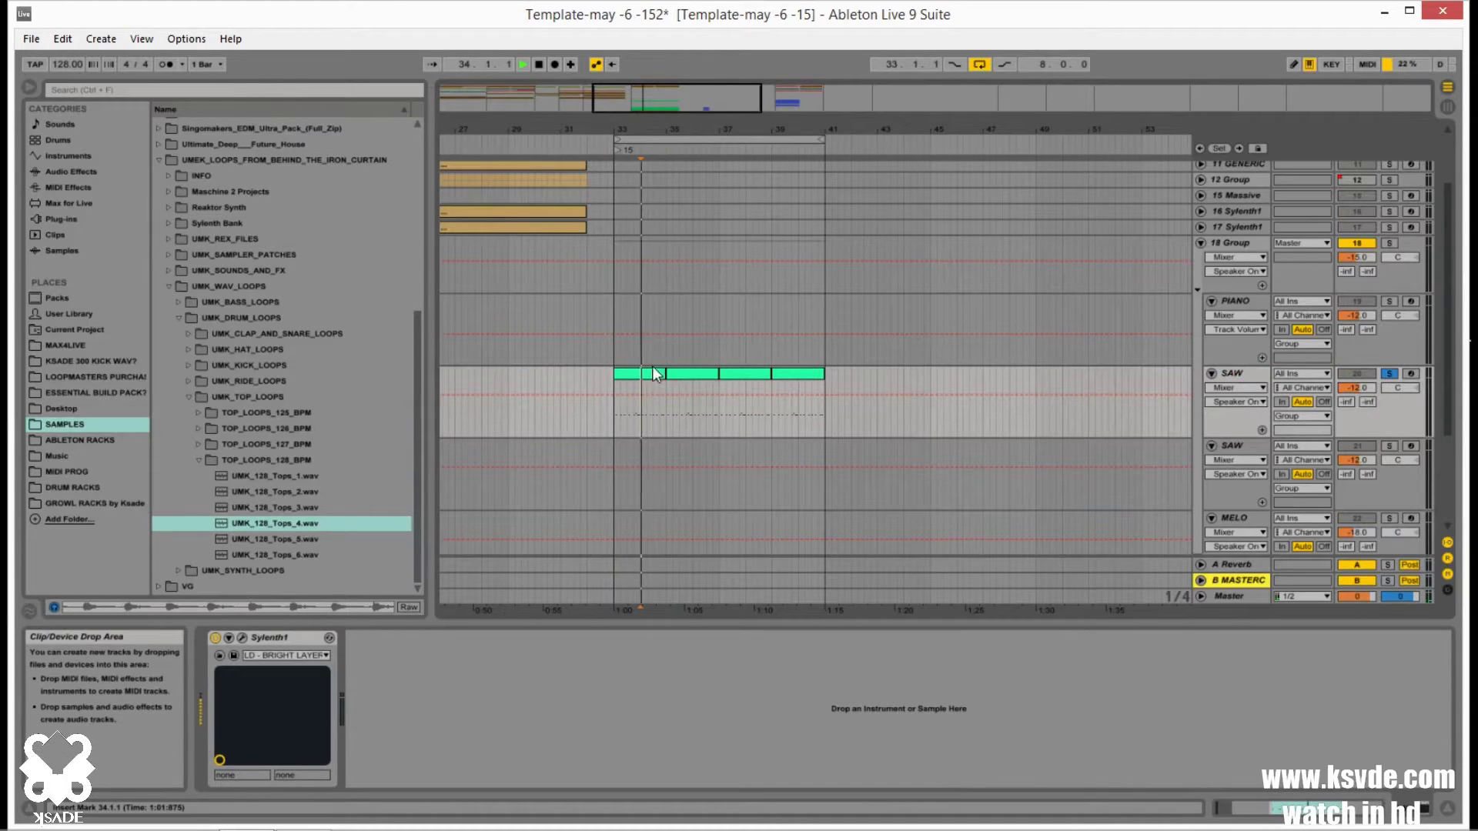
key(space)
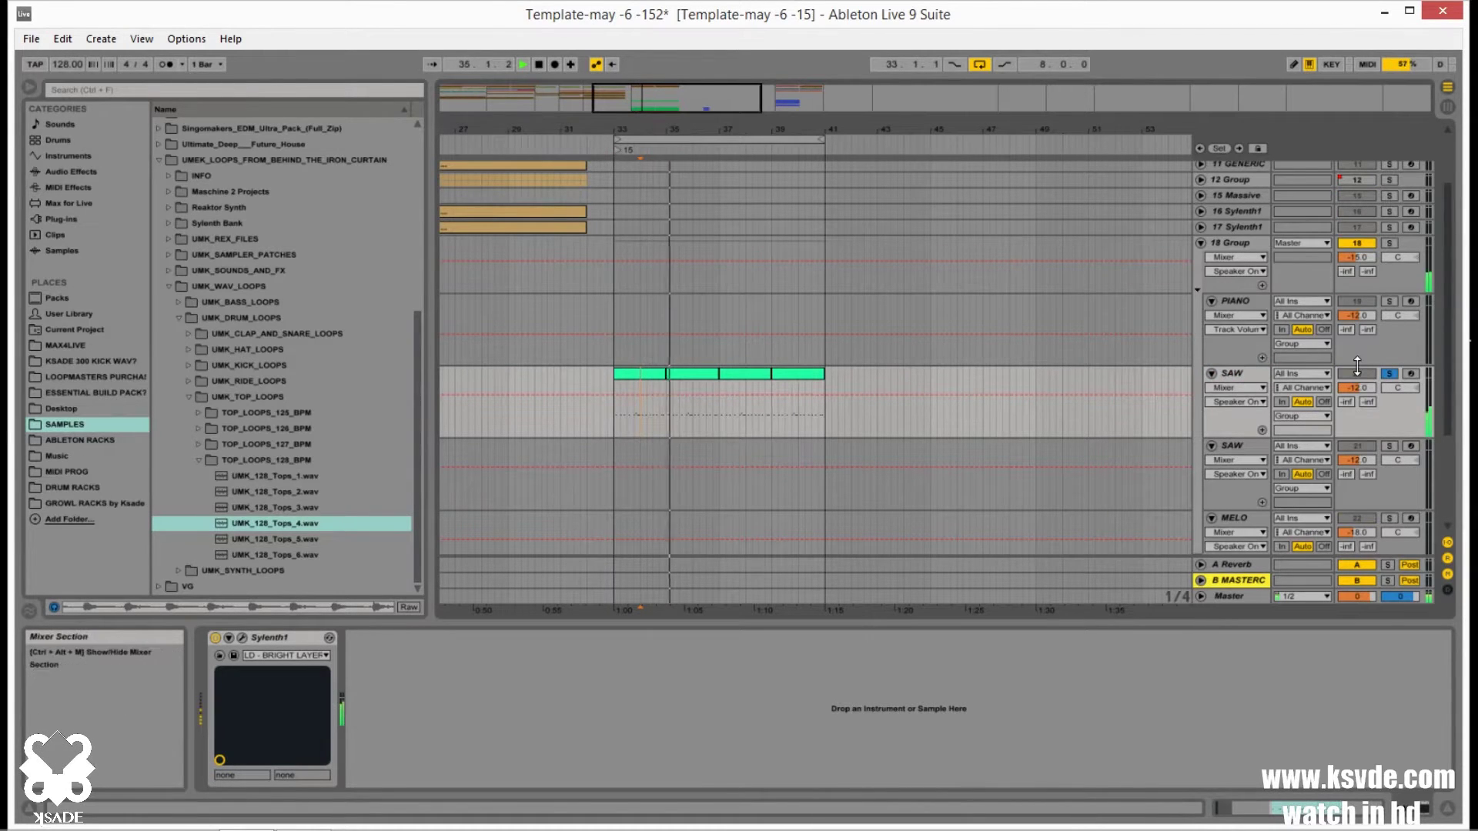
click(1387, 376)
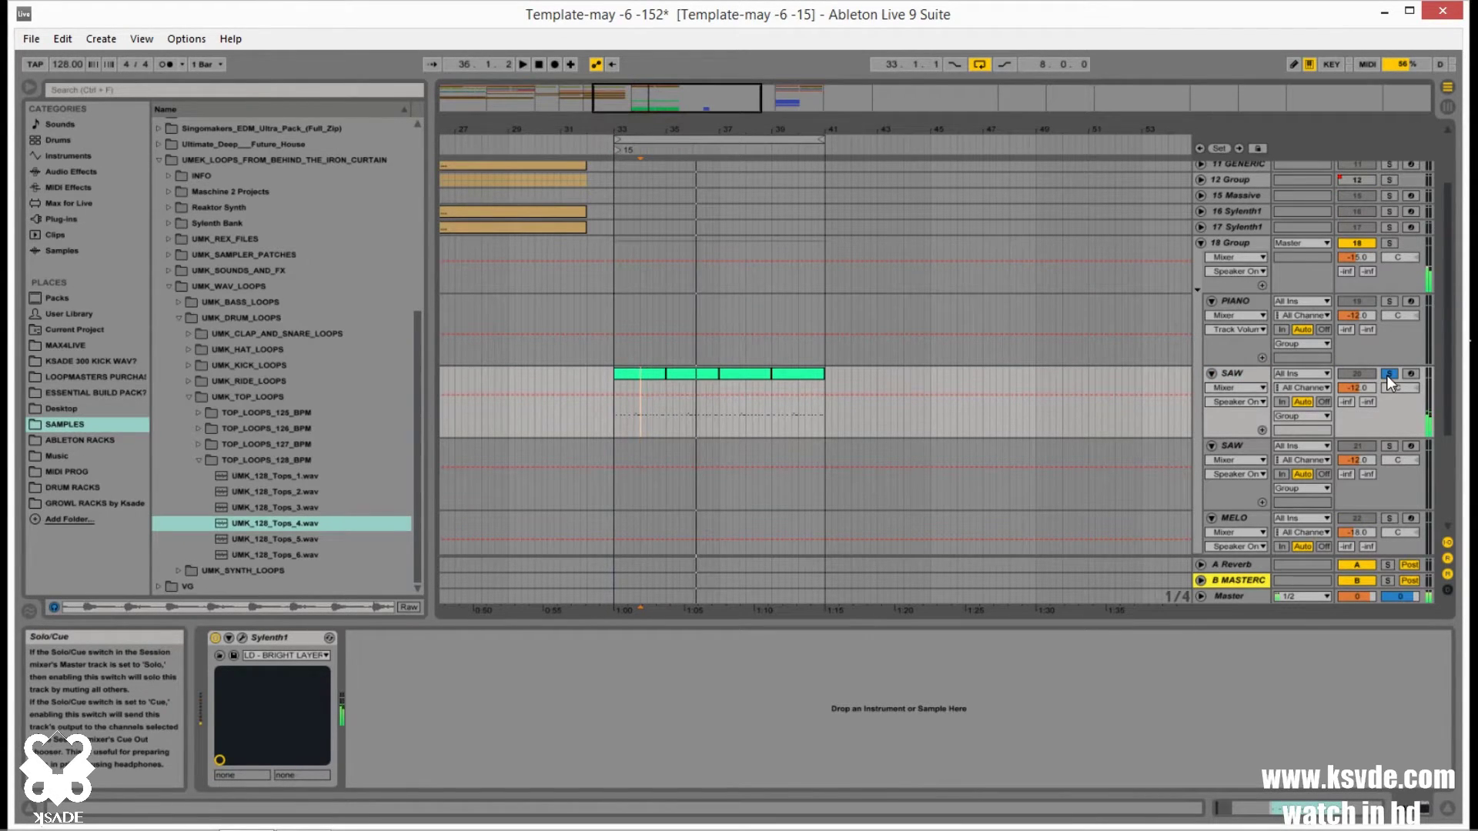
key(space)
- Collapse 18 Group, and expand 27 Group and its track 31 to show the track's devices
alt+click(1200, 242)
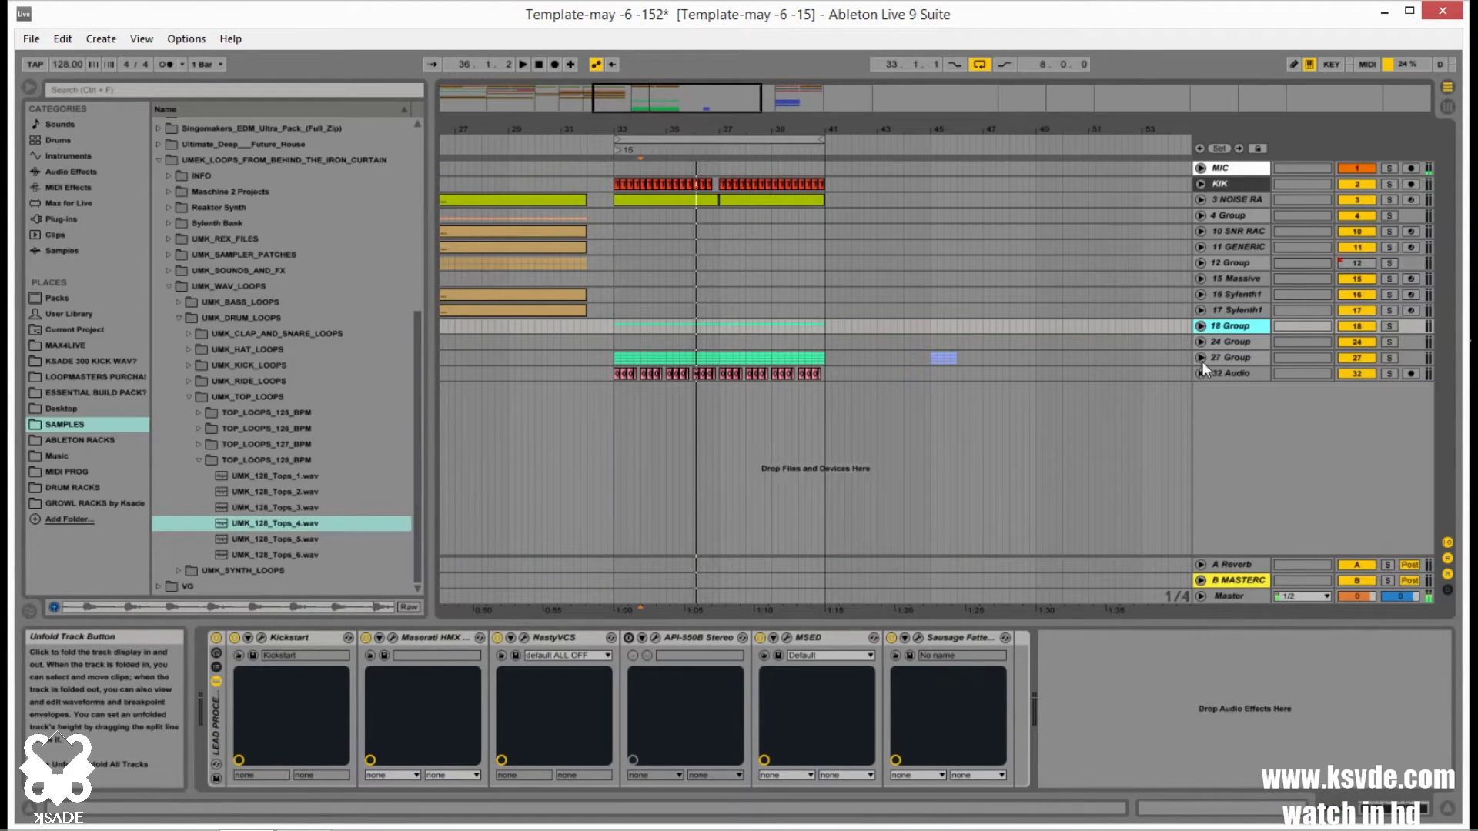
alt+click(1201, 359)
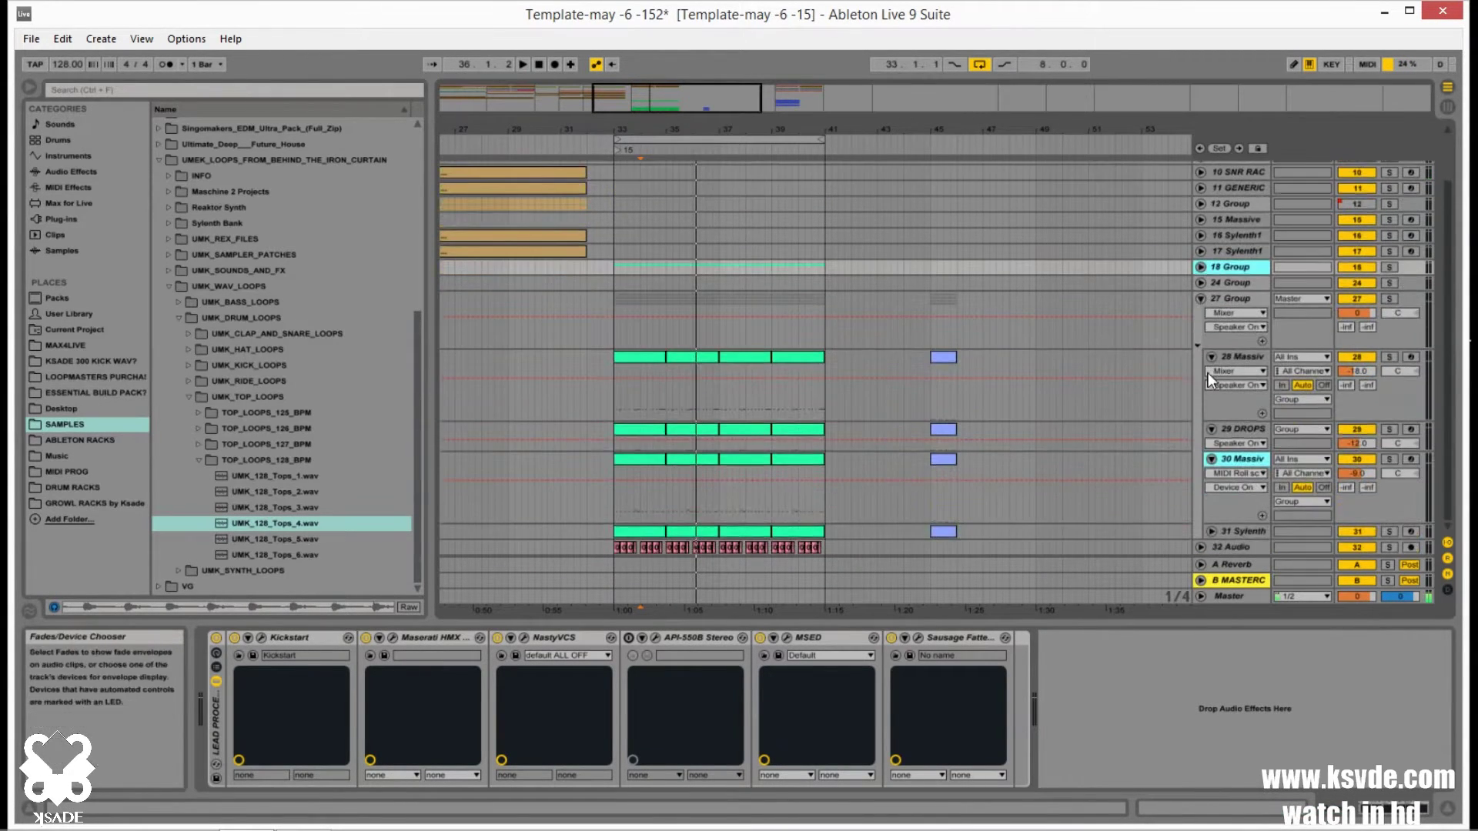
click(1224, 529)
click(1213, 531)
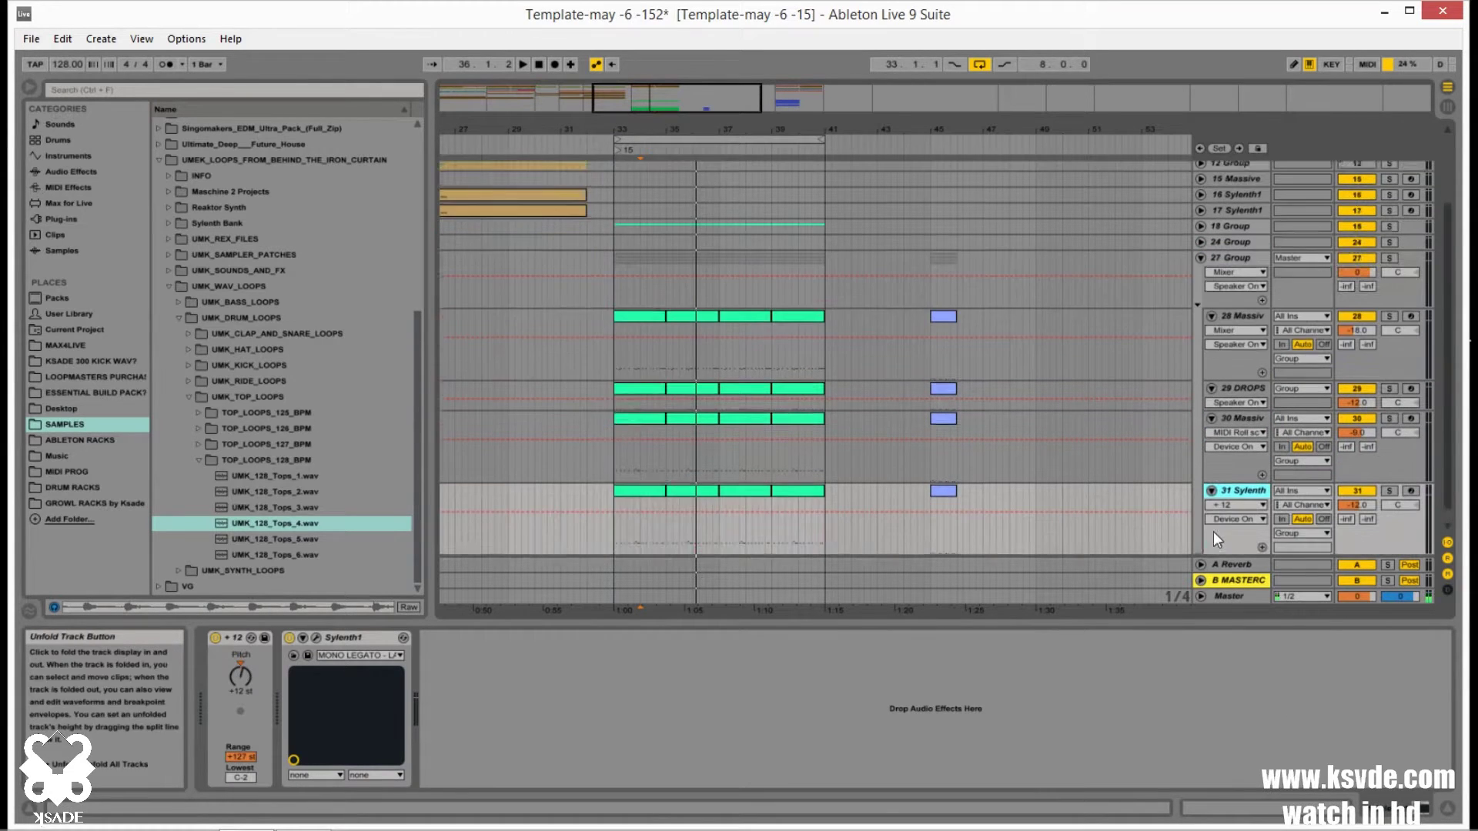
- Place the insert marker at bar 33, view track 31's Sylenth1 patch MONO LEGATO - LAZOR FIEND, and close the synth
click(614, 516)
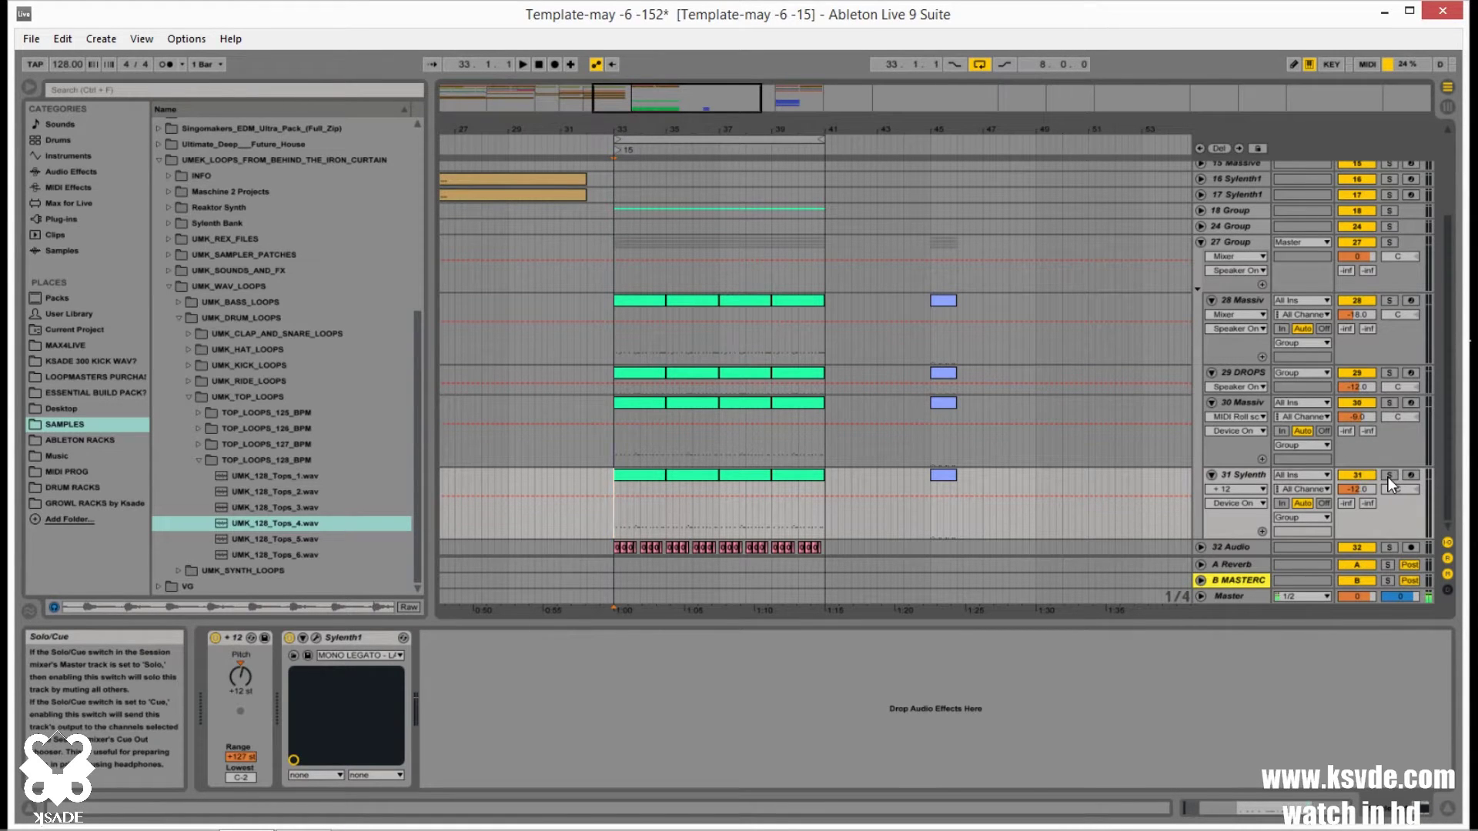
click(315, 637)
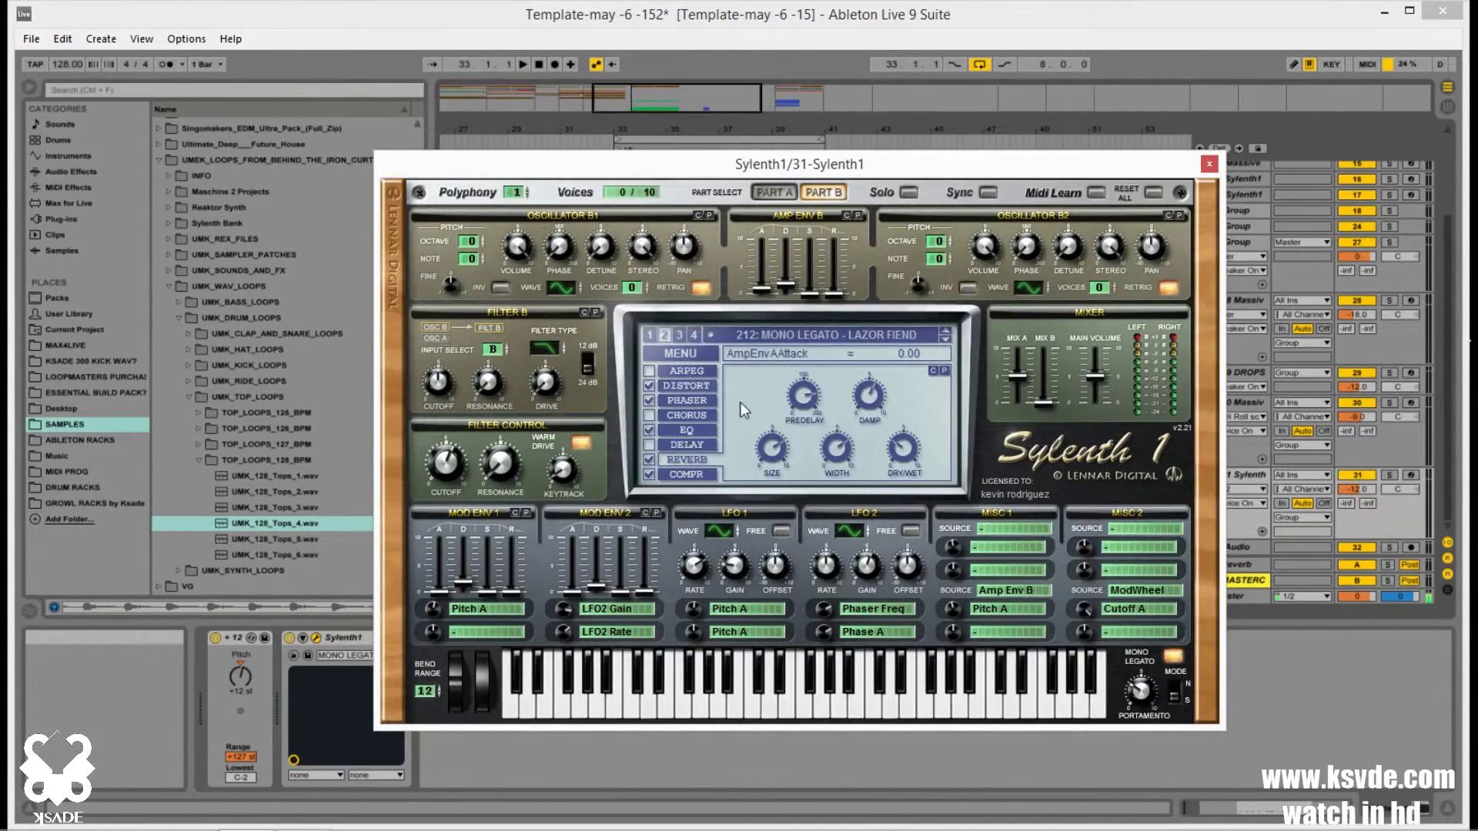
click(1209, 163)
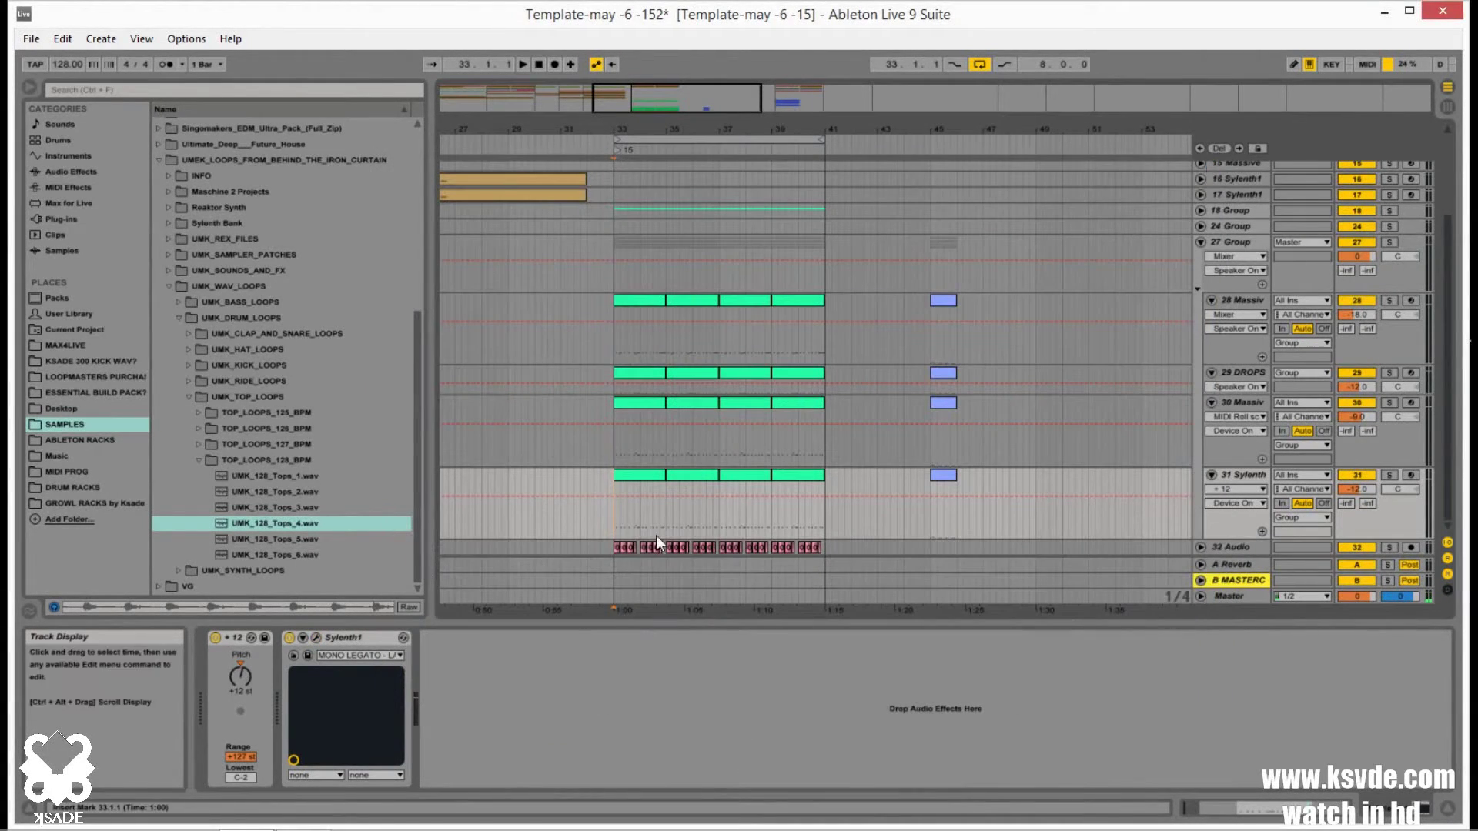
- Listen to track 31 soloed from the start of the drop, clear its solo, and stop playback
click(1390, 475)
key(space)
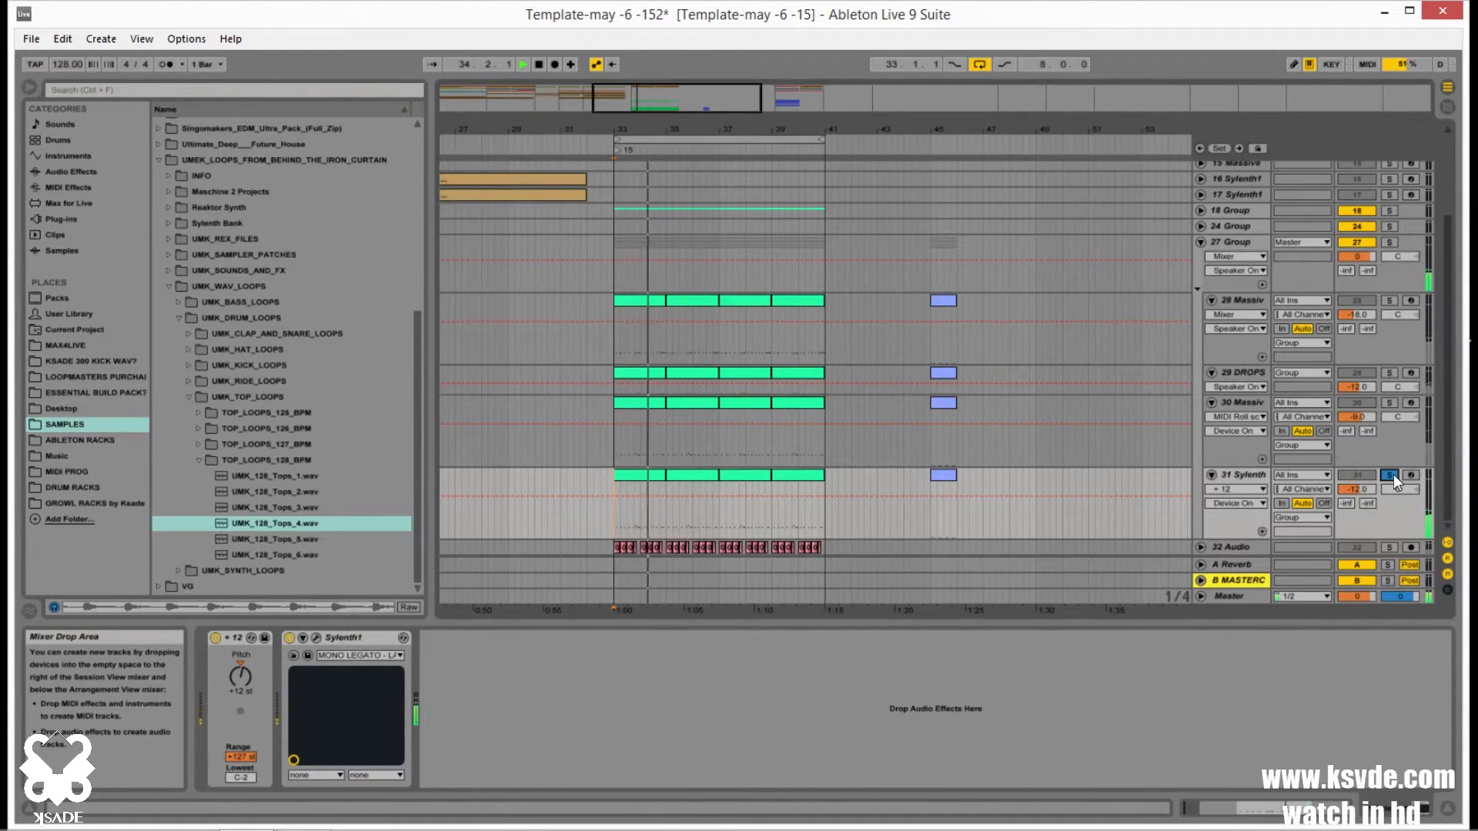
click(1390, 475)
key(space)
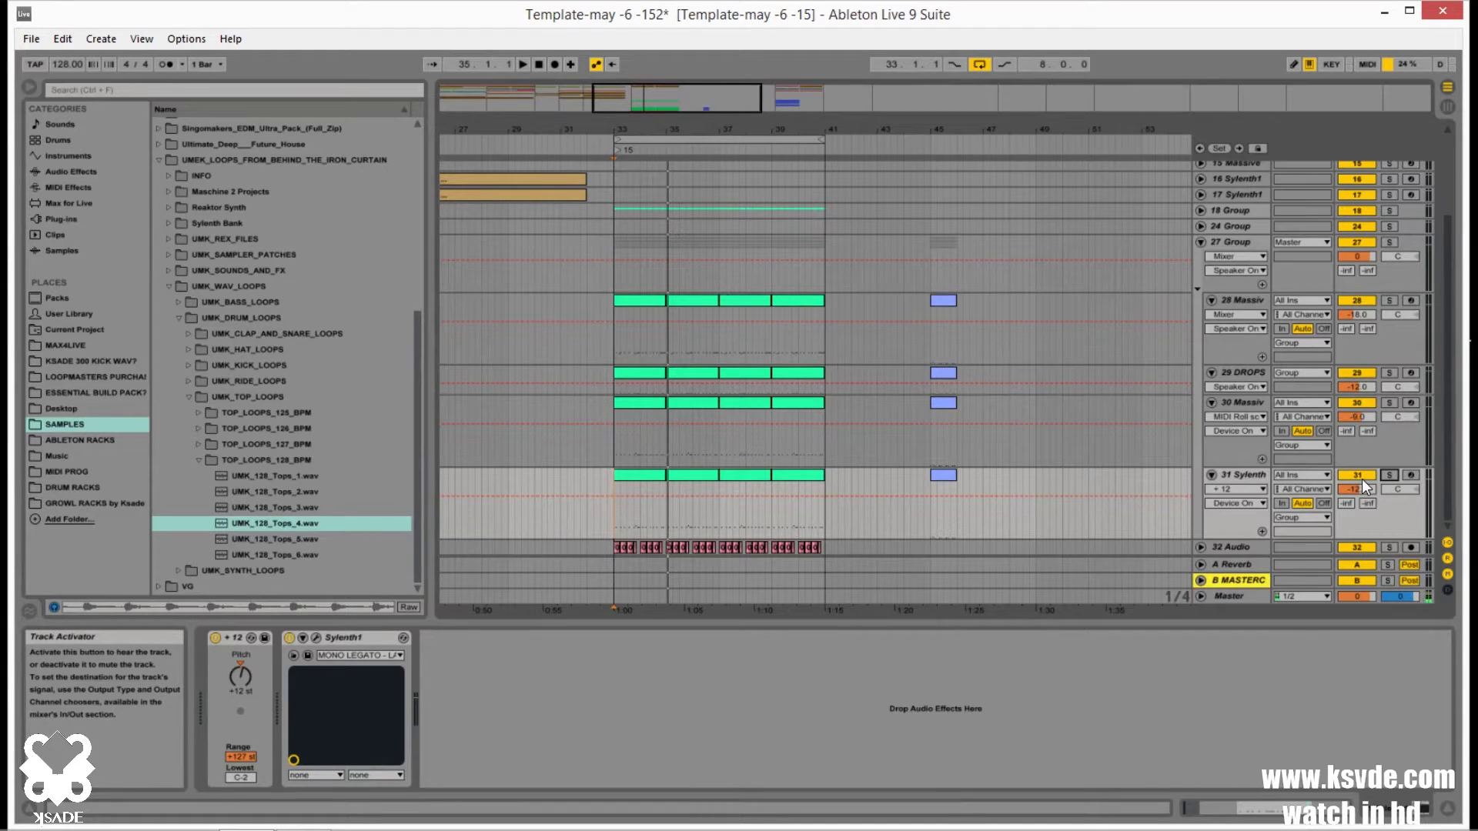
- Play the full drop from track 31's first clip, toggling track 31 to compare the mix with and without it
click(628, 475)
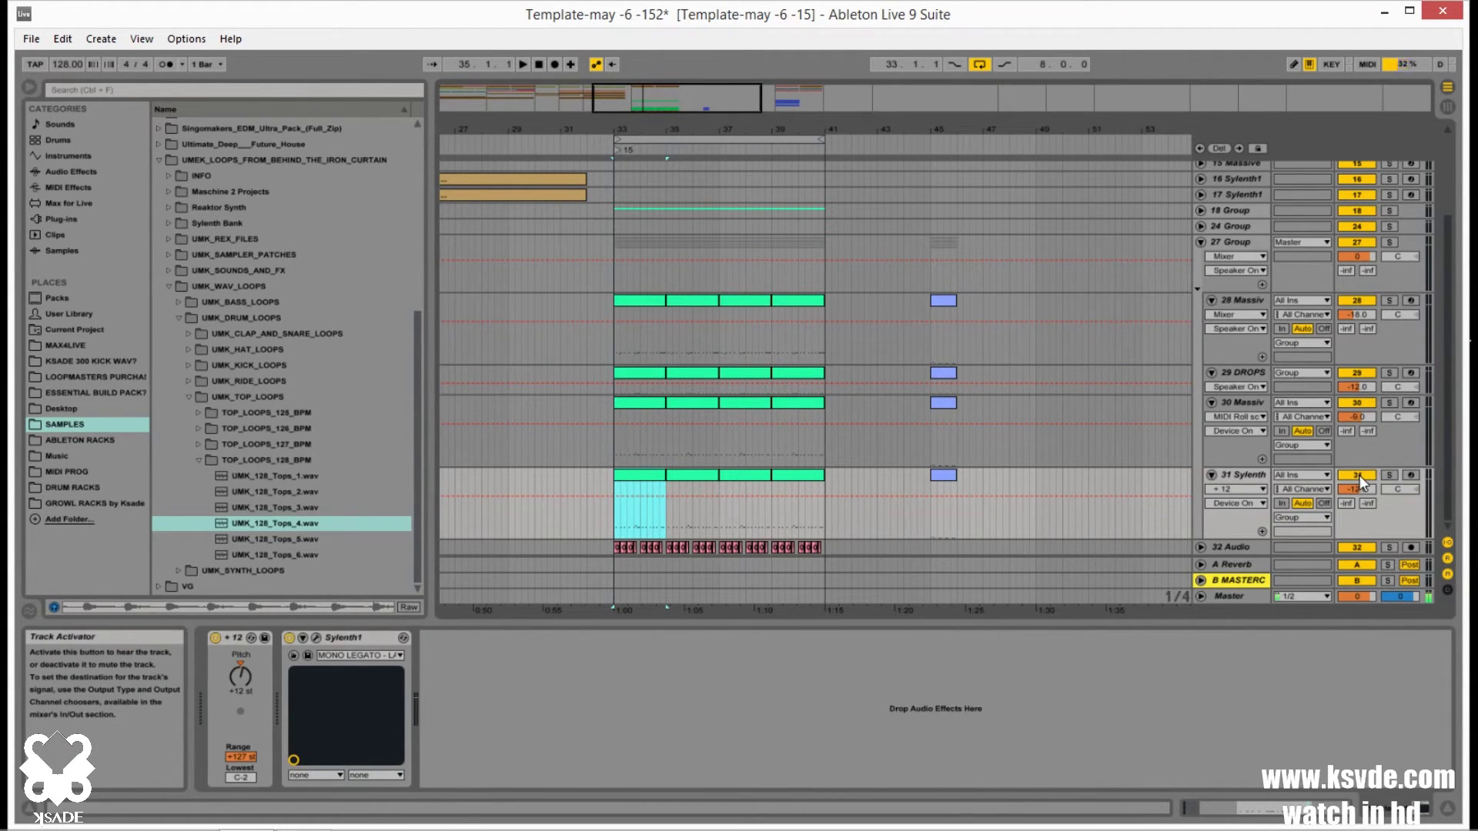
key(space)
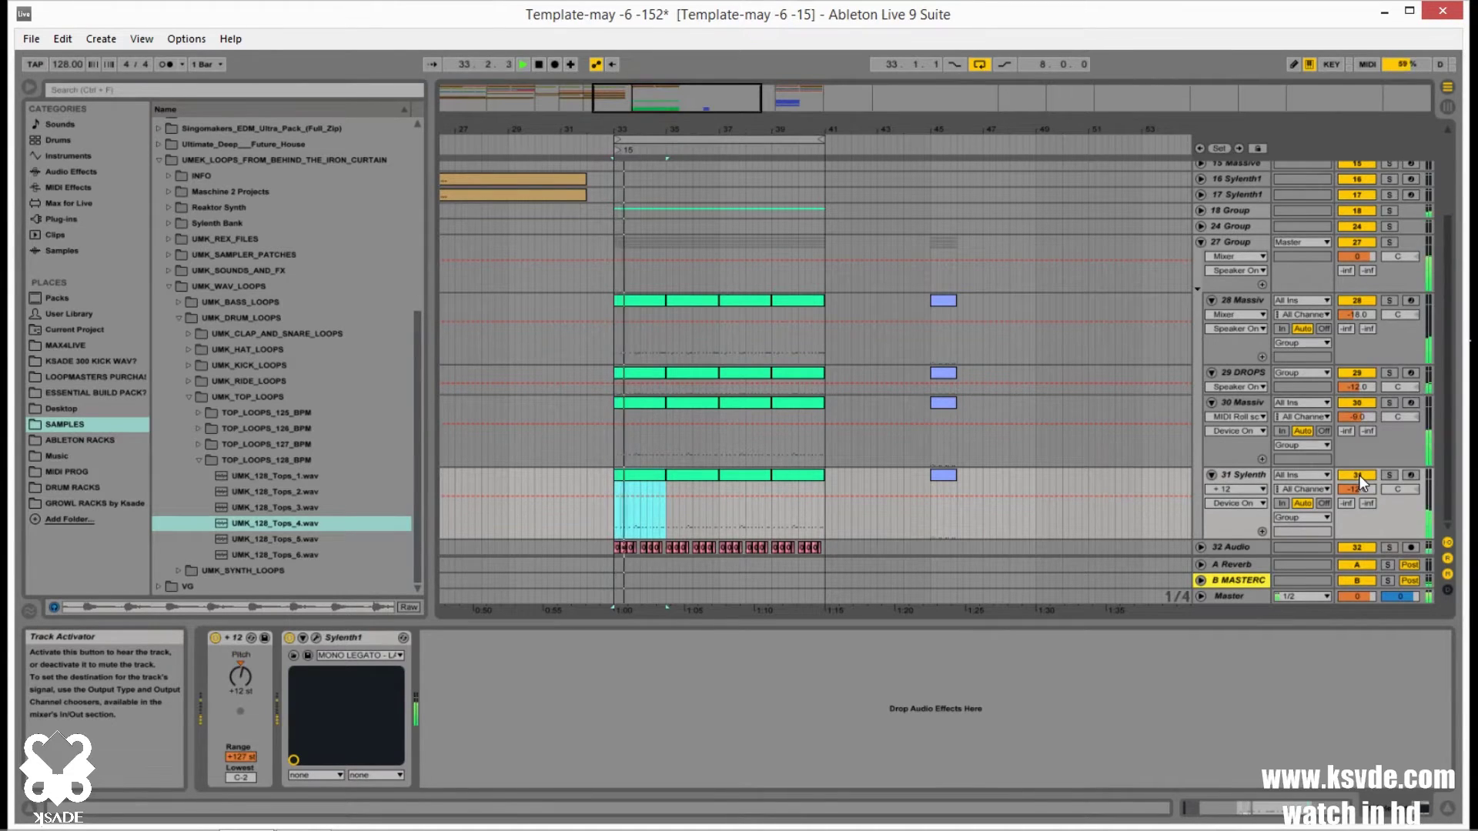
click(1359, 474)
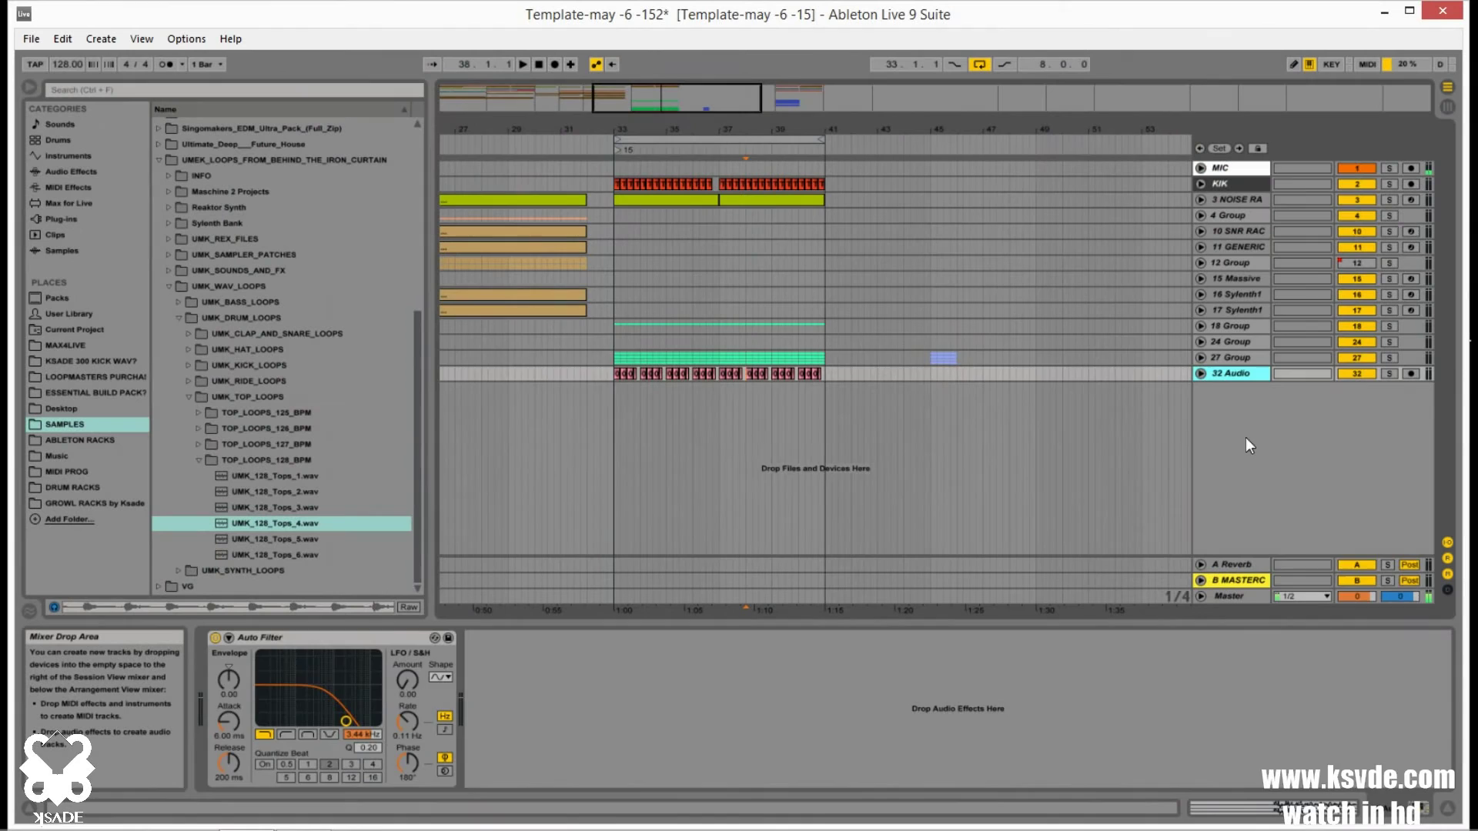
- Insert a new audio track below 32 Audio and set its input source to Resampling
right_click(1245, 437)
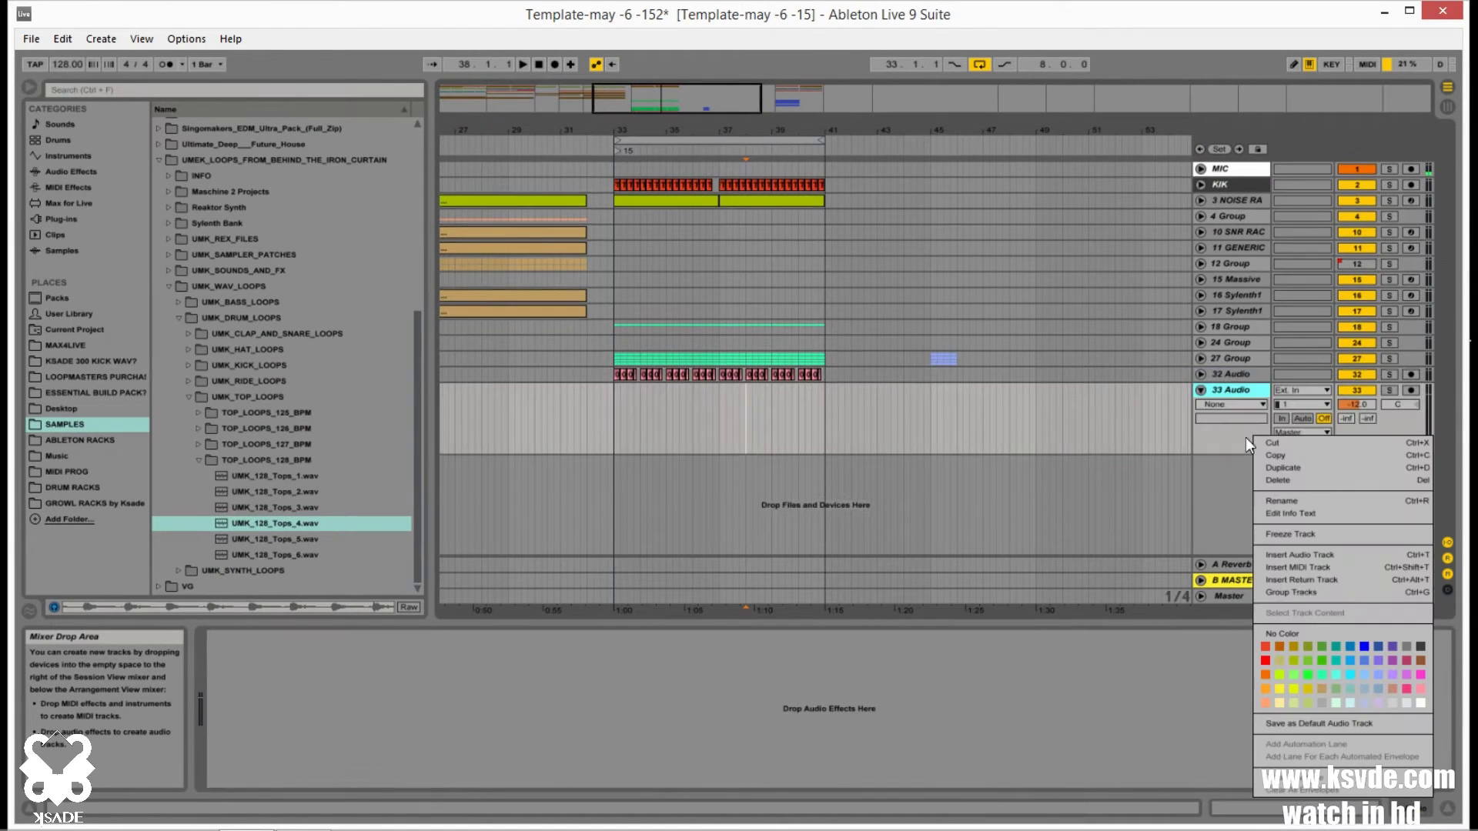
click(1270, 444)
click(1301, 389)
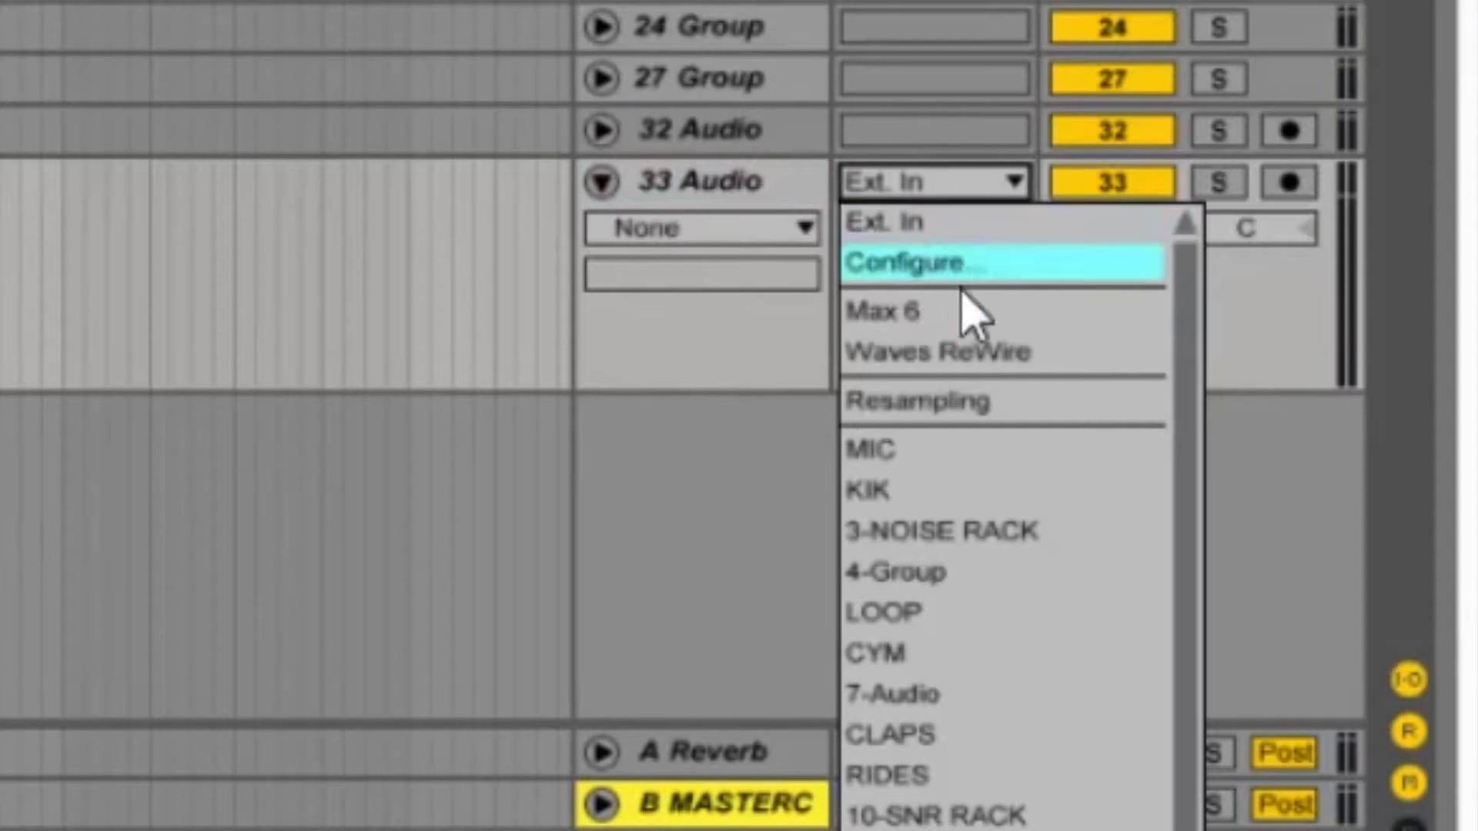
click(1275, 469)
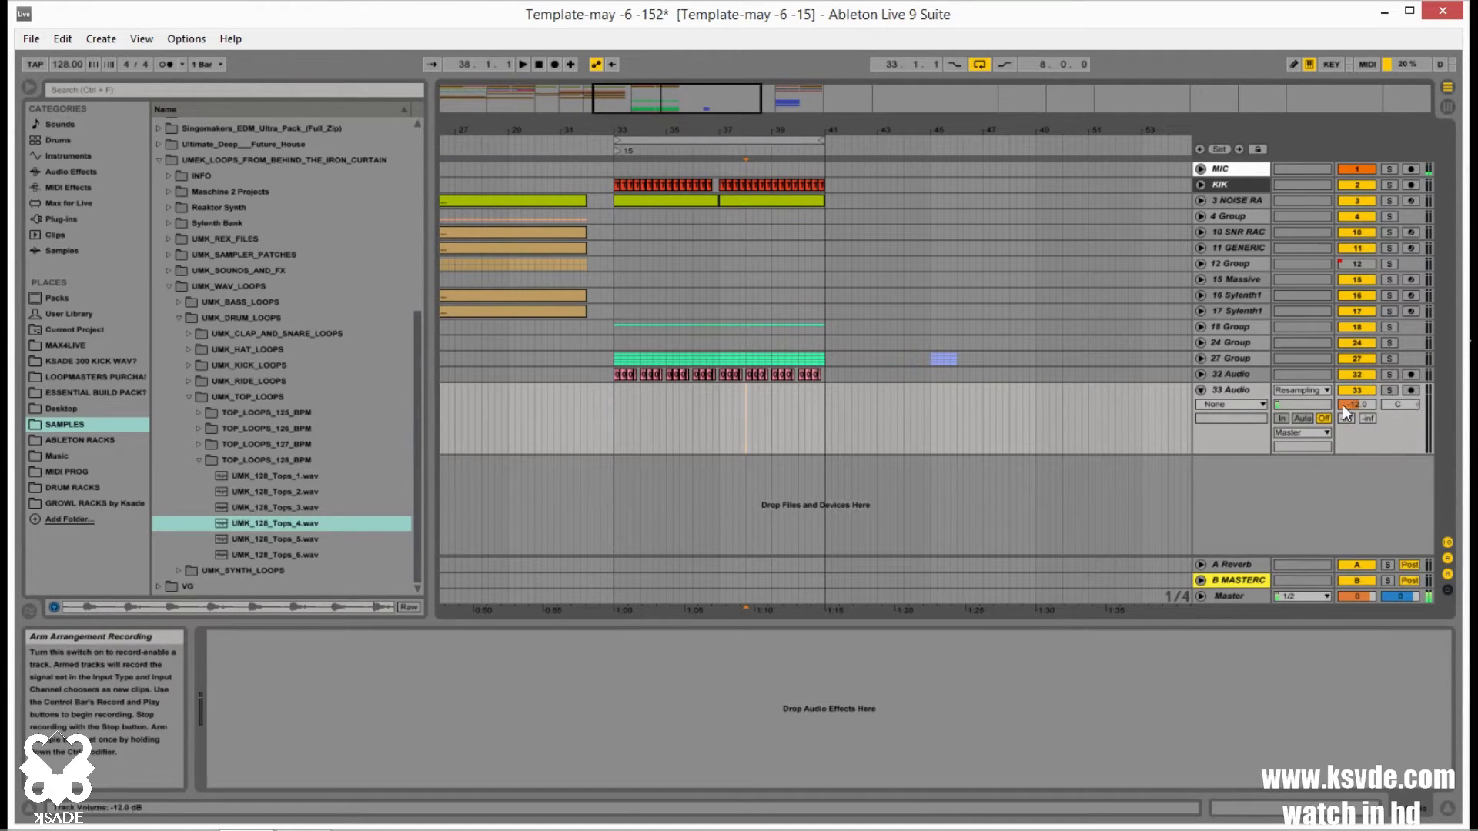
- Arm track 33 and record the soloed 27 Group into it across the drop from bar 33 to bar 41, ending with playback stopped
click(1412, 391)
click(555, 64)
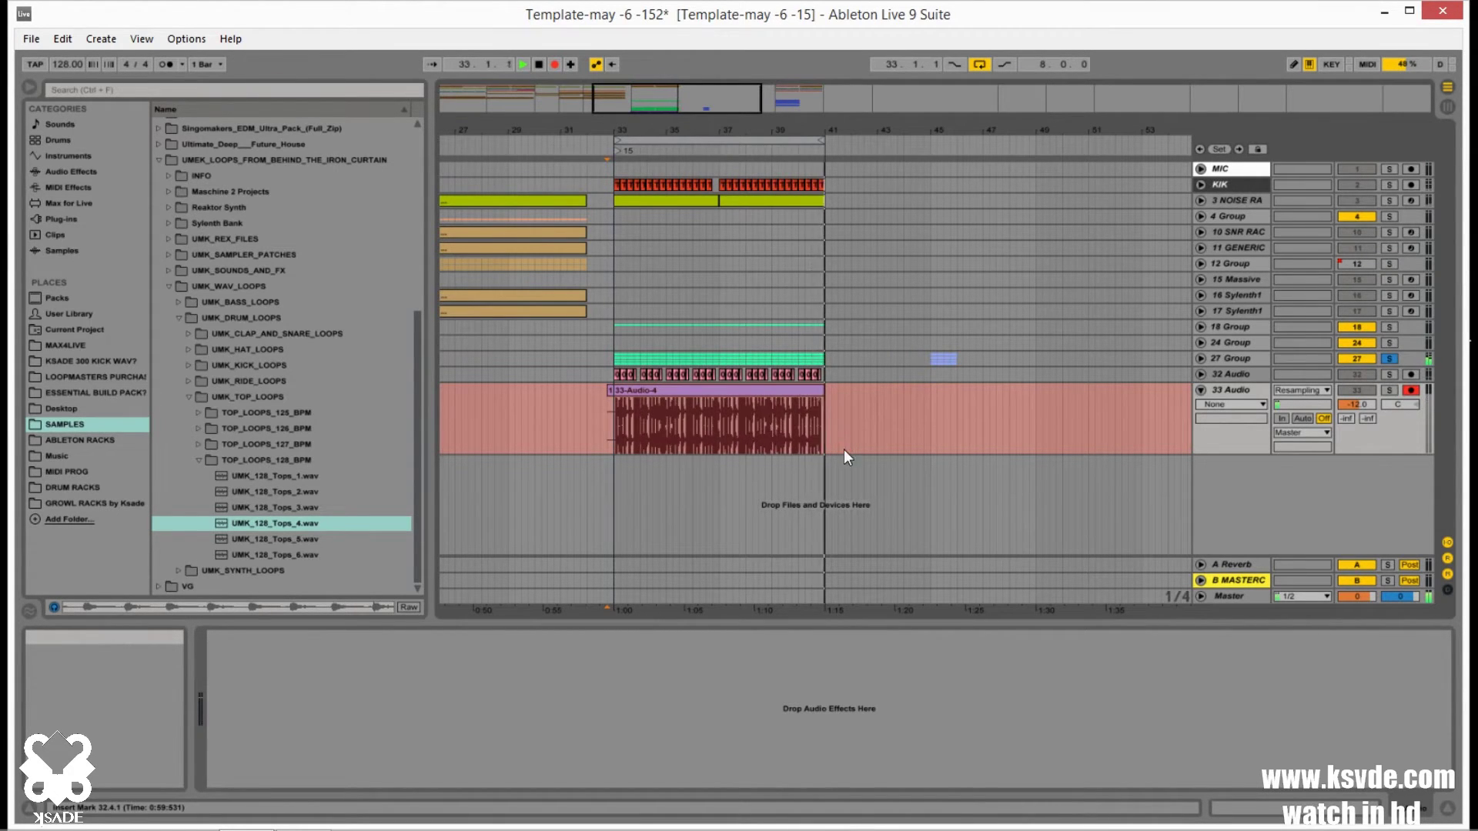
key(space)
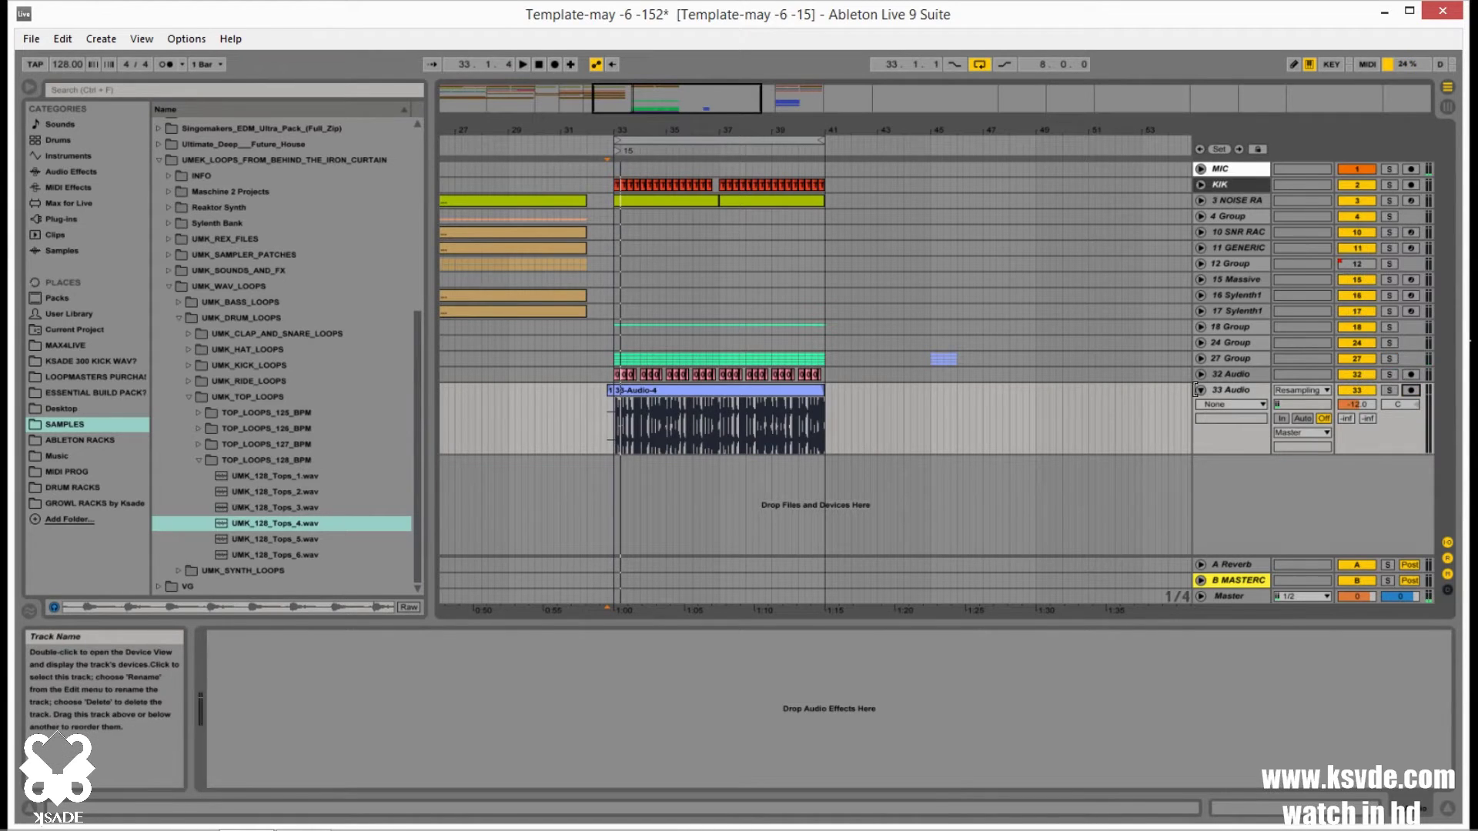
- Trim the start of the resampled clip on track 33 to bar 33 and check the clip against the drop's arrangement
drag(669, 132, 601, 169)
click(583, 394)
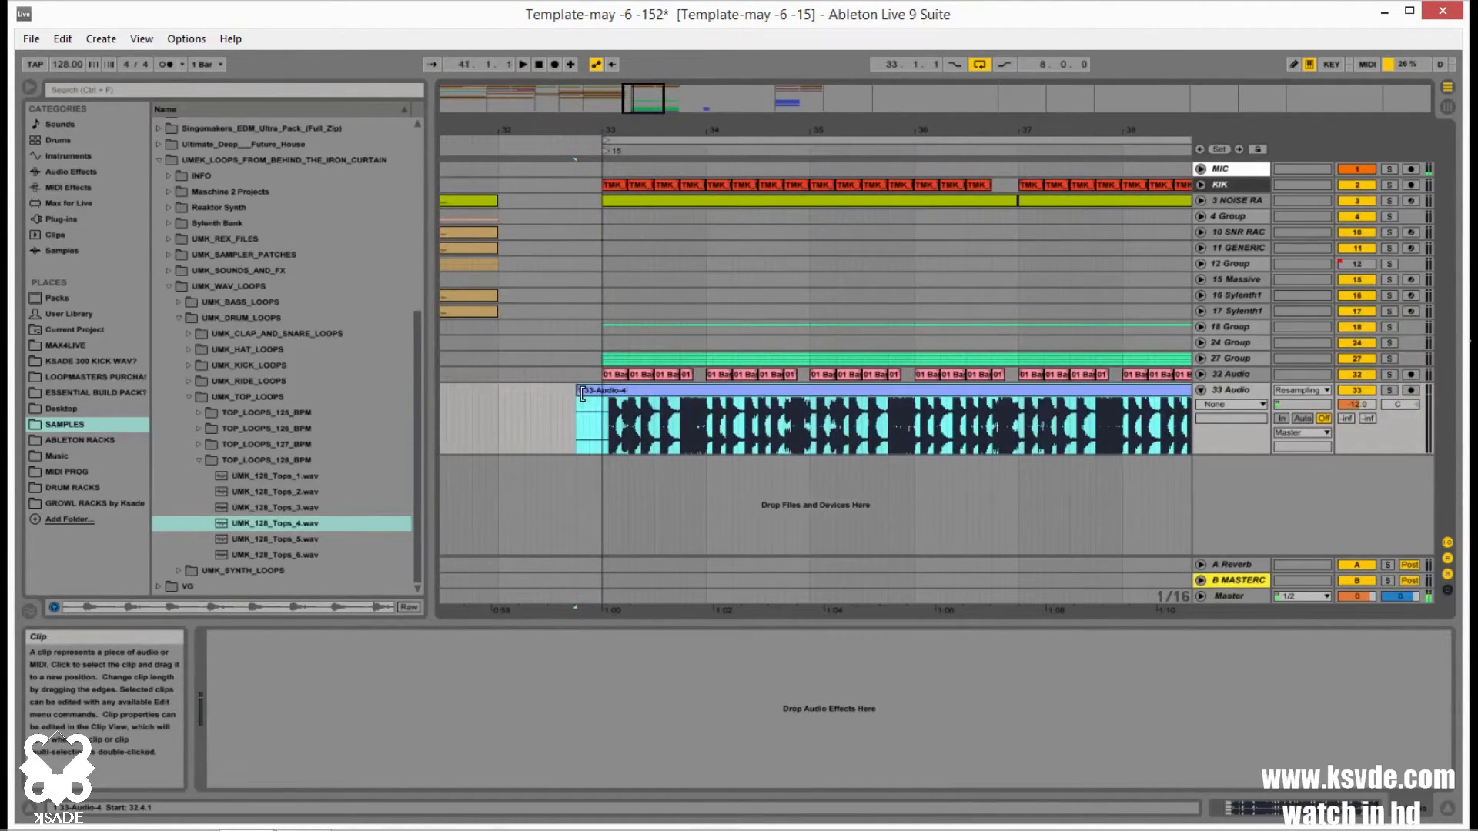
drag(583, 394, 602, 394)
drag(643, 96, 662, 90)
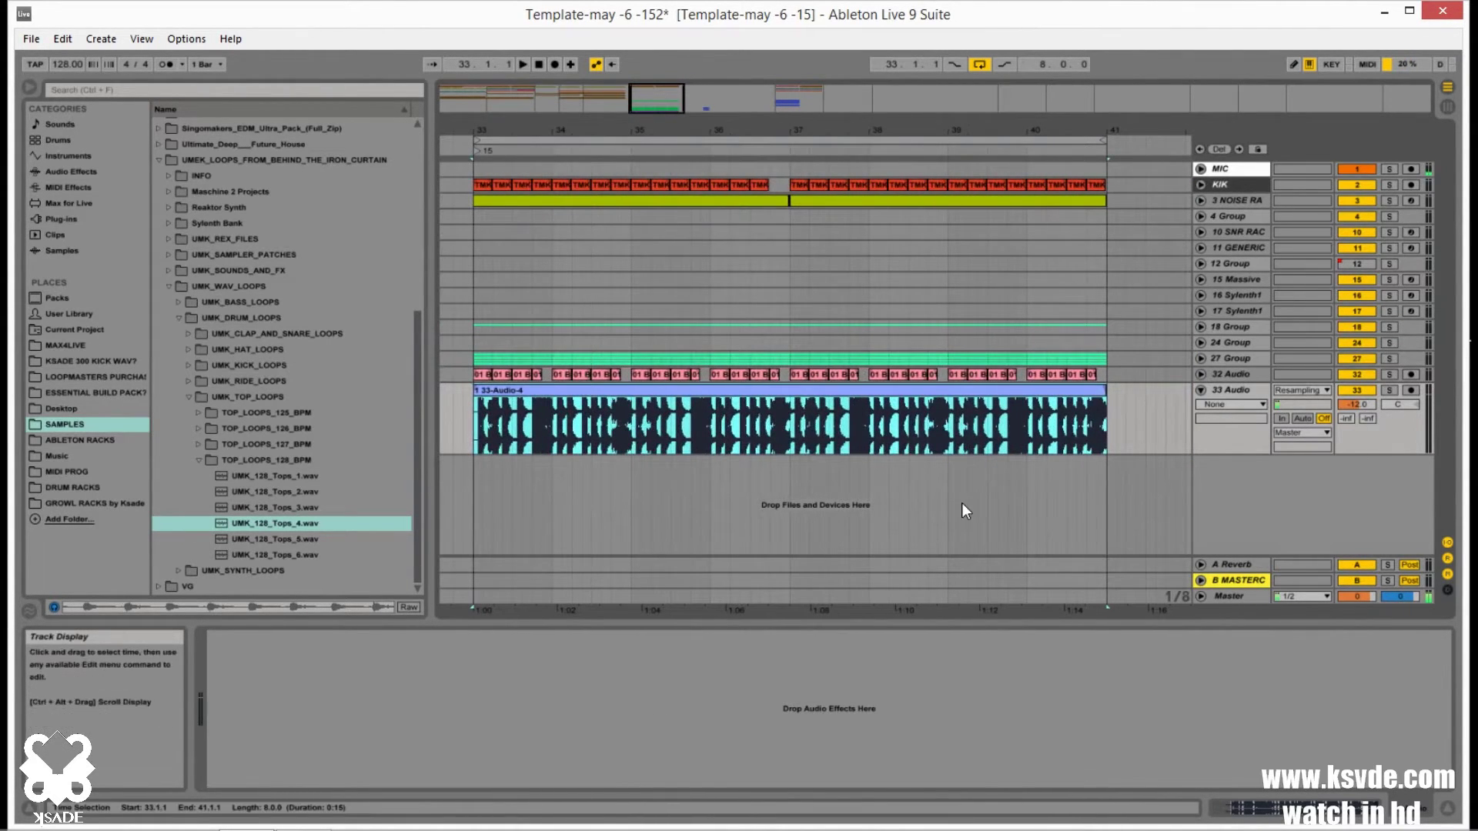
drag(646, 92, 647, 89)
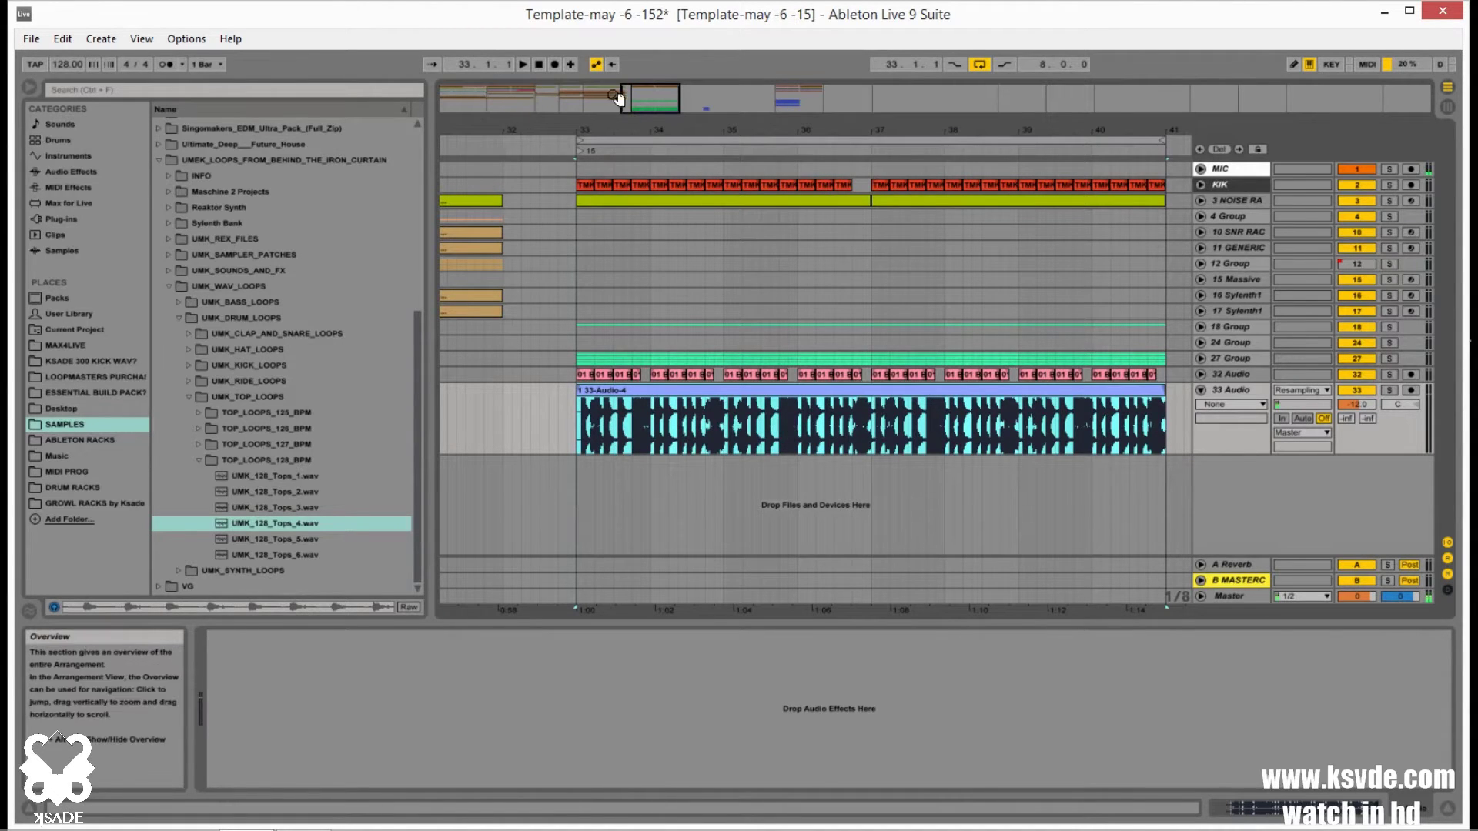
drag(639, 96, 649, 95)
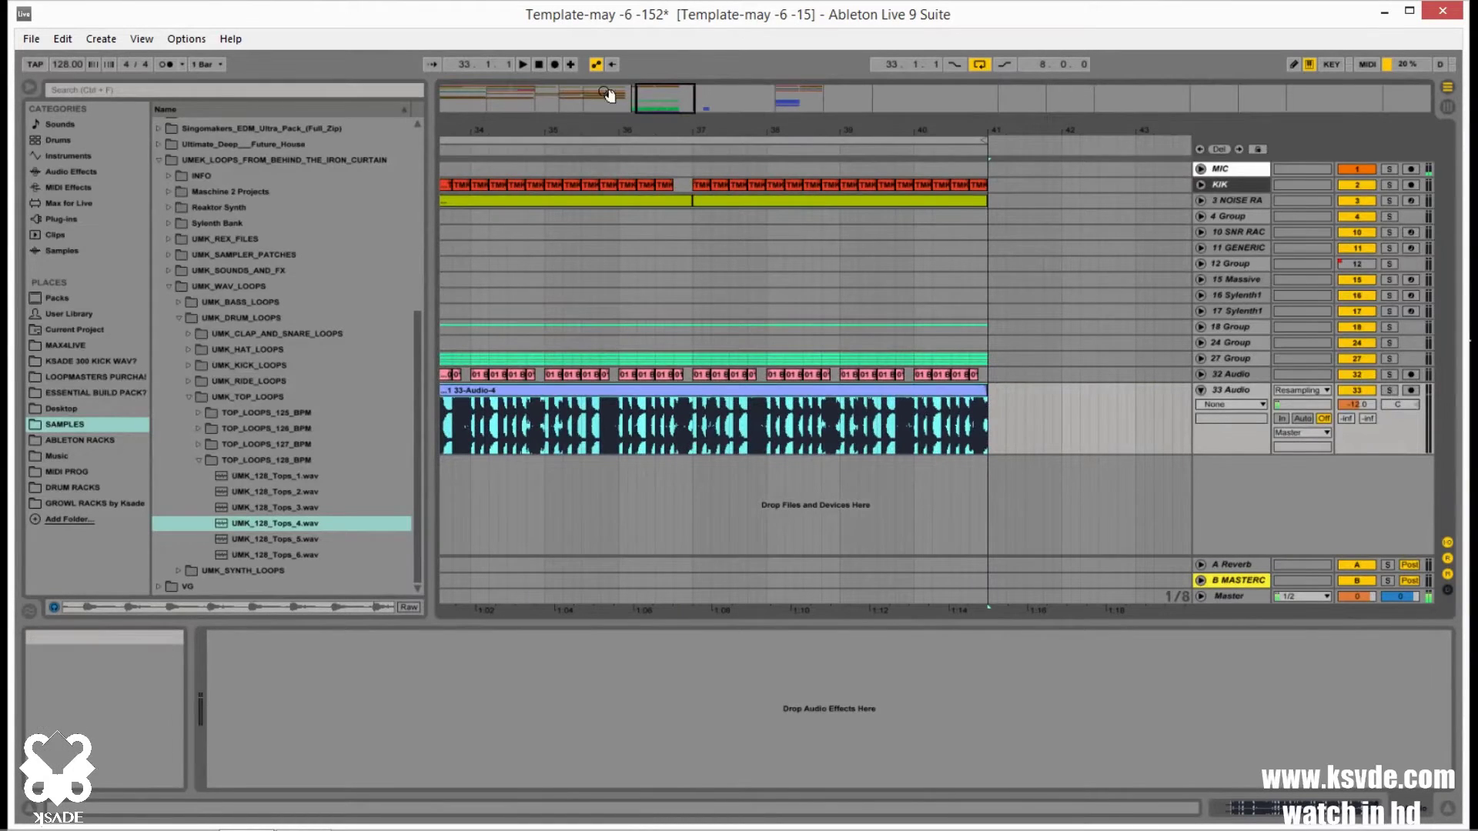
key(minus)
key(minus)
key(minus)
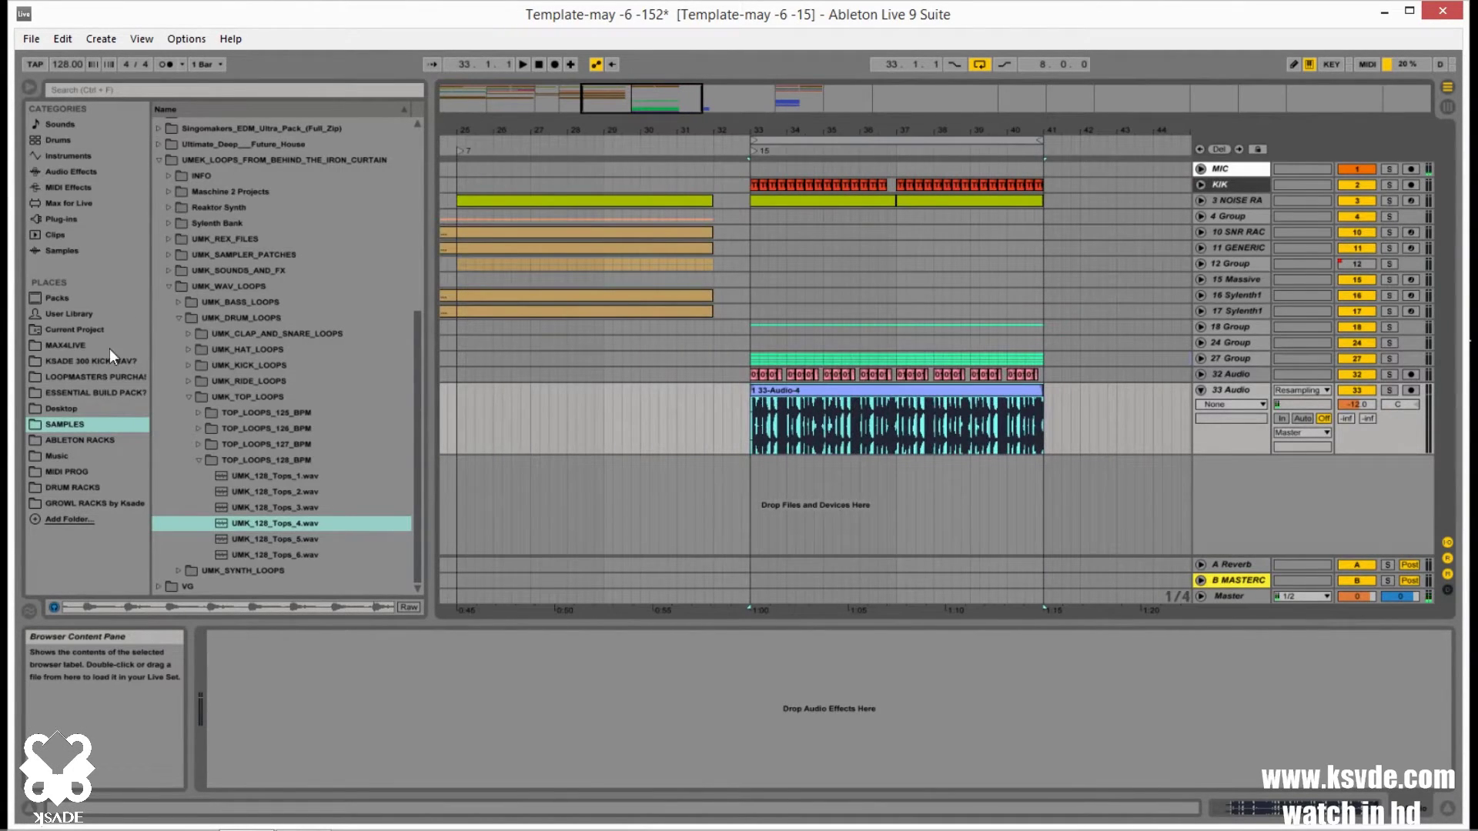
- Browse the ABLETON RACKS and GROWL RACKS by Ksade folders and load the Drilling Simpler Rack onto a new track below track 33
click(95, 441)
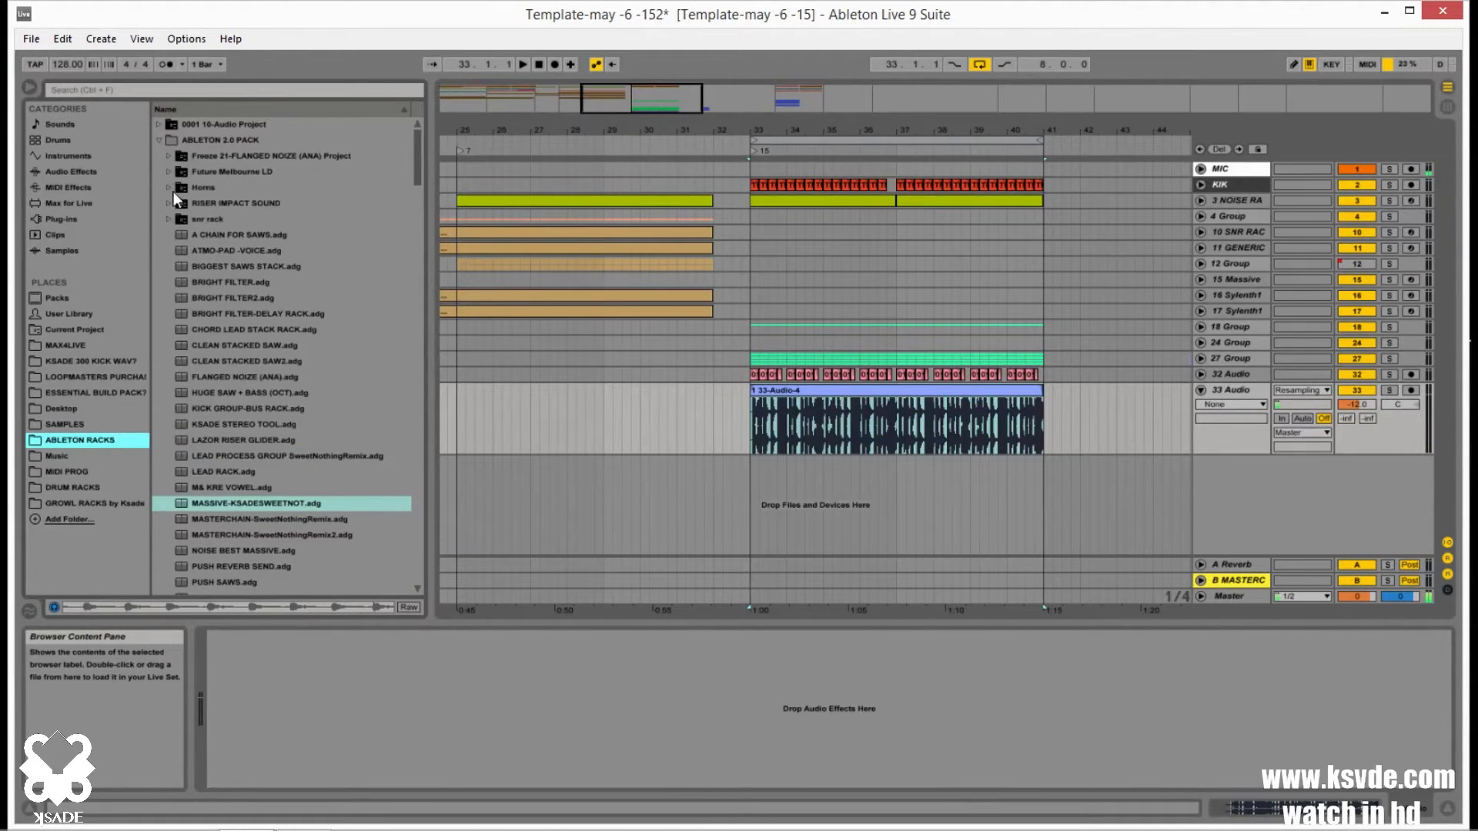
scroll(180, 212, down, 3)
click(81, 503)
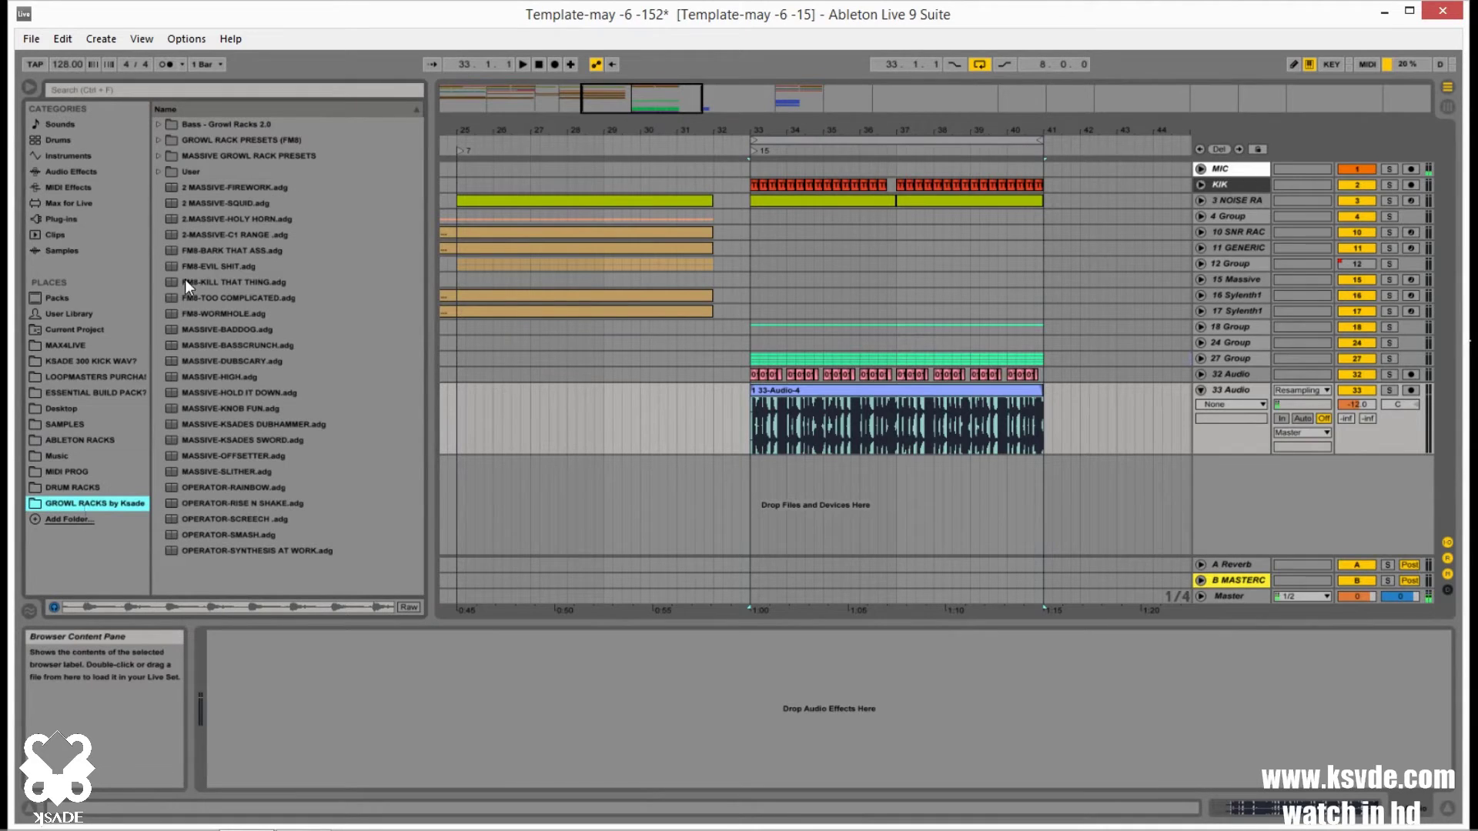
double_click(160, 128)
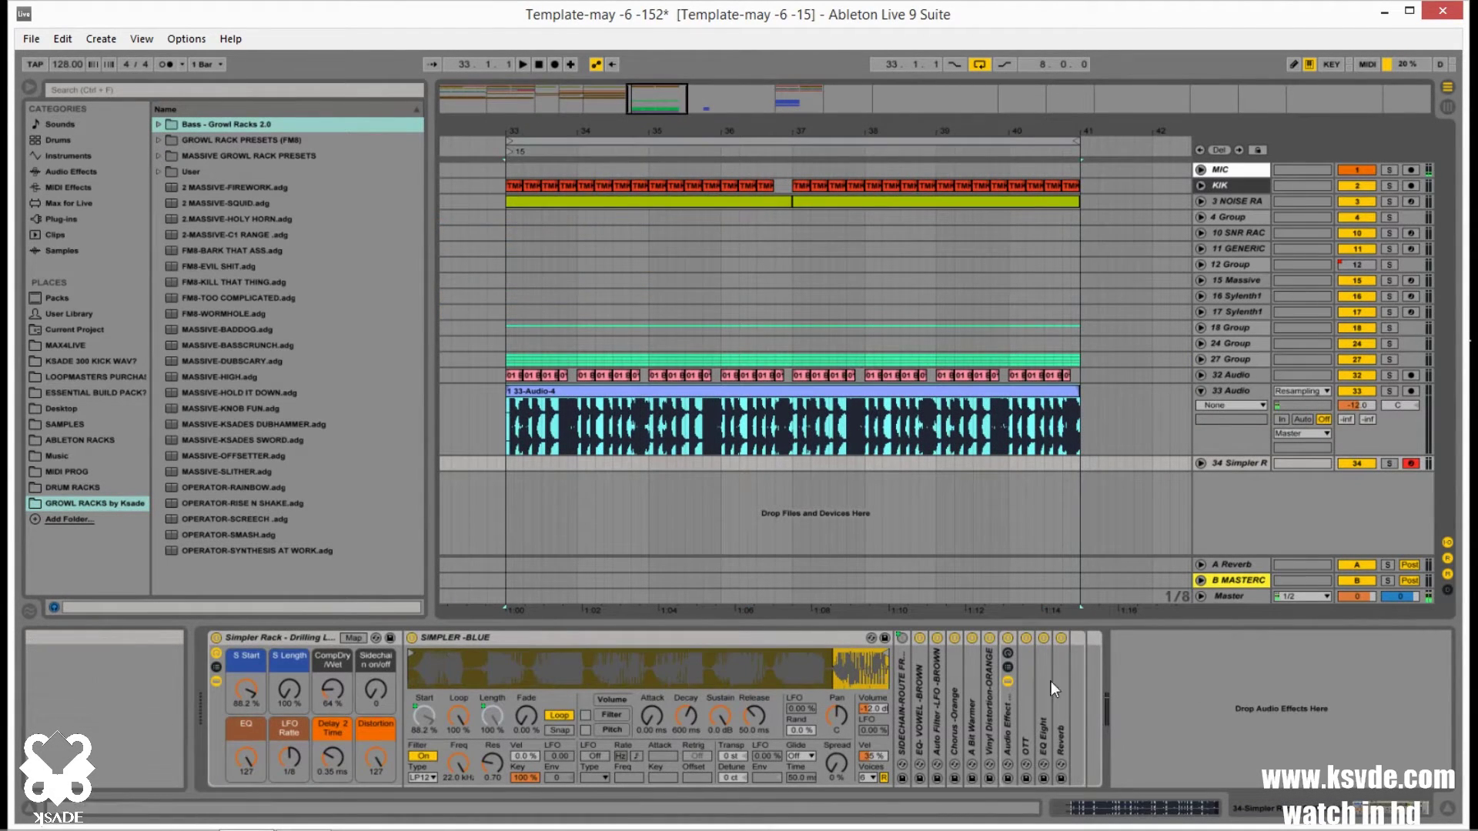
- Examine the Simpler rack and its SIDECHAIN-ROUTE FROM KICK compressor, unfolding the compressor and folding it again
click(276, 637)
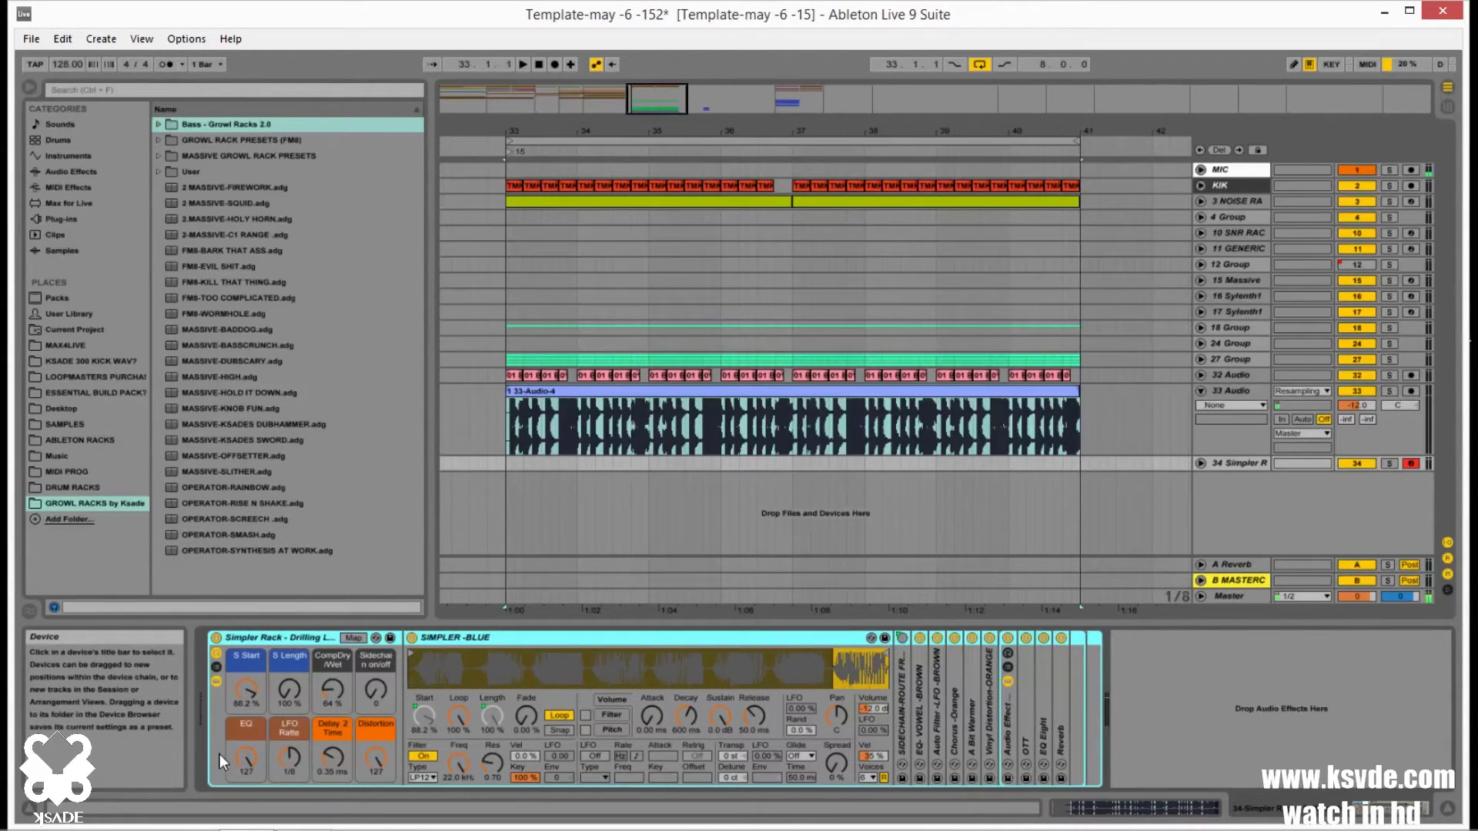
click(903, 703)
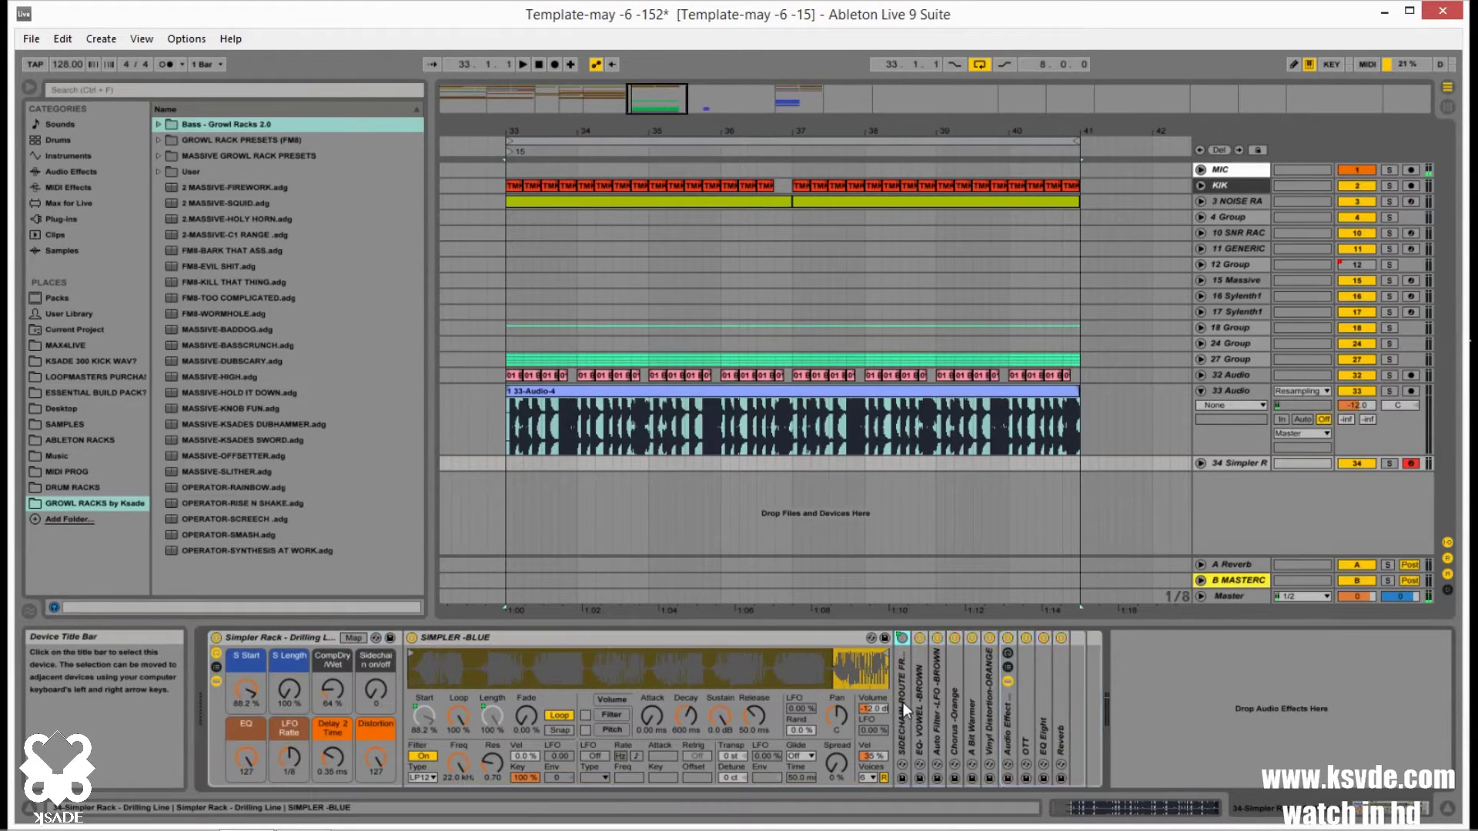
double_click(902, 701)
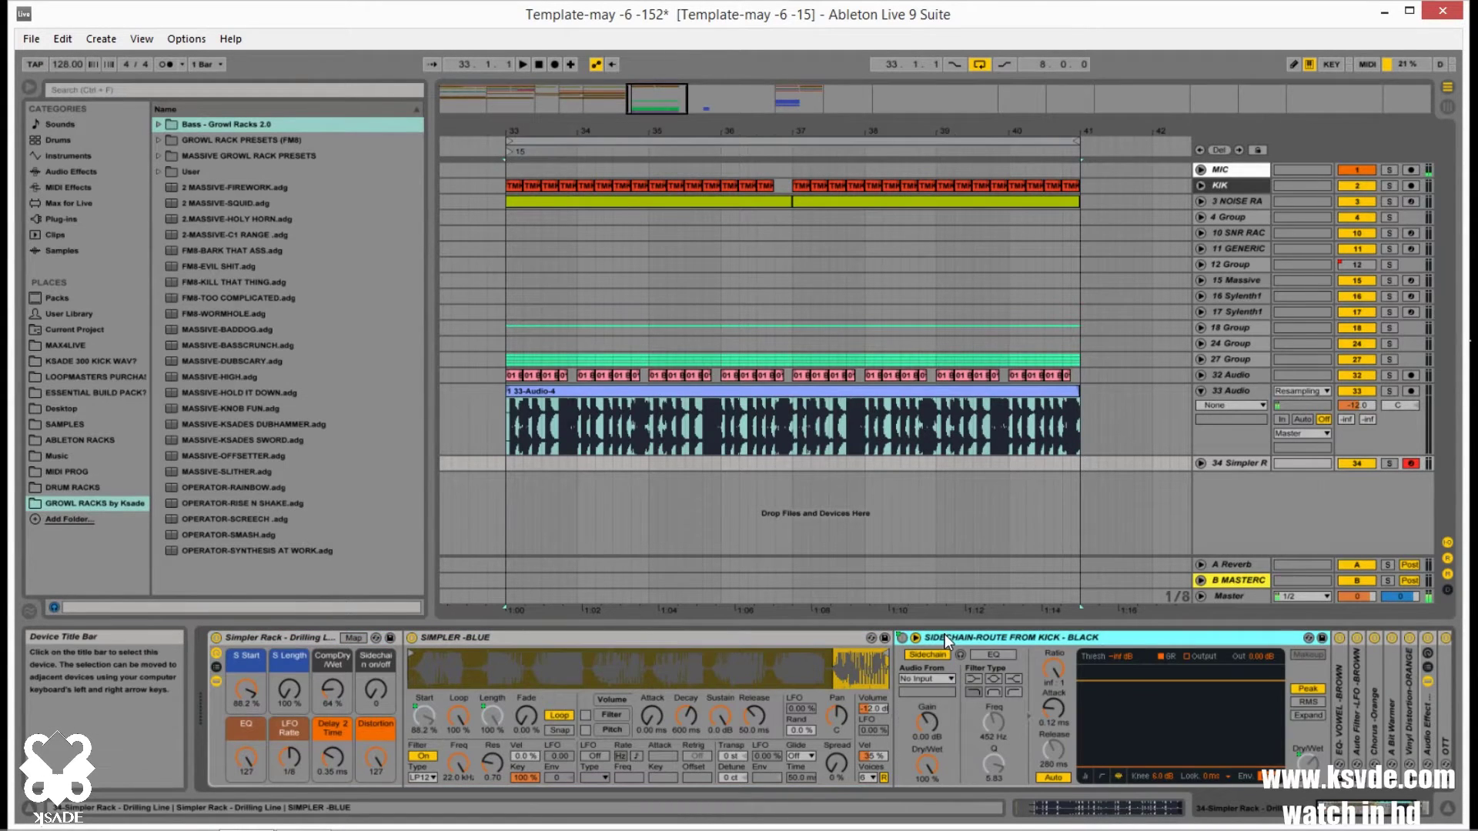
double_click(944, 634)
- Examine the EQ- VOWEL -BROWN device's enlarged curve and the rack's macro mappings, then fold the device
double_click(921, 681)
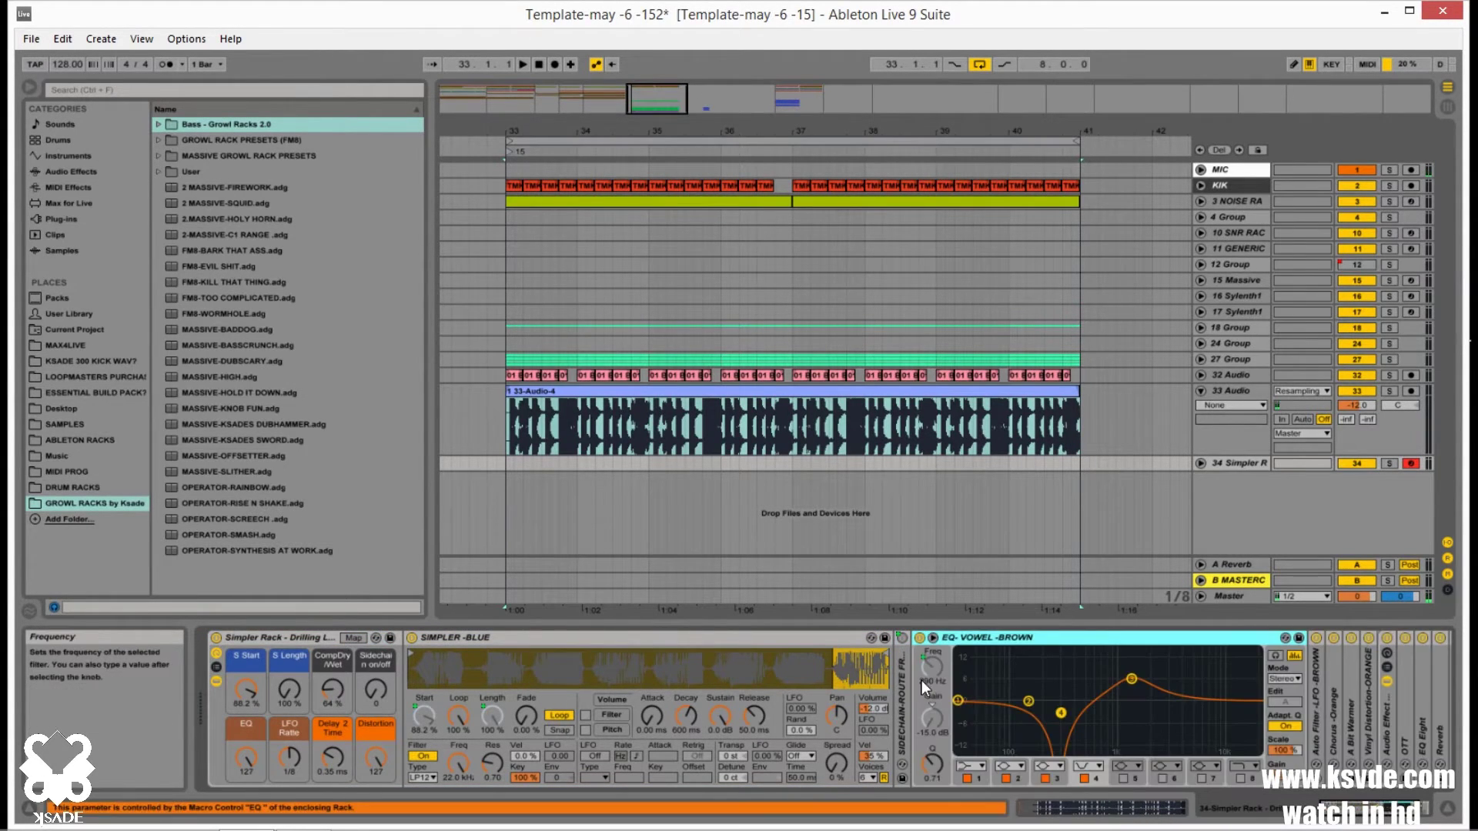
mouse_move(261, 760)
mouse_down()
mouse_move(261, 816)
mouse_move(261, 758)
mouse_up()
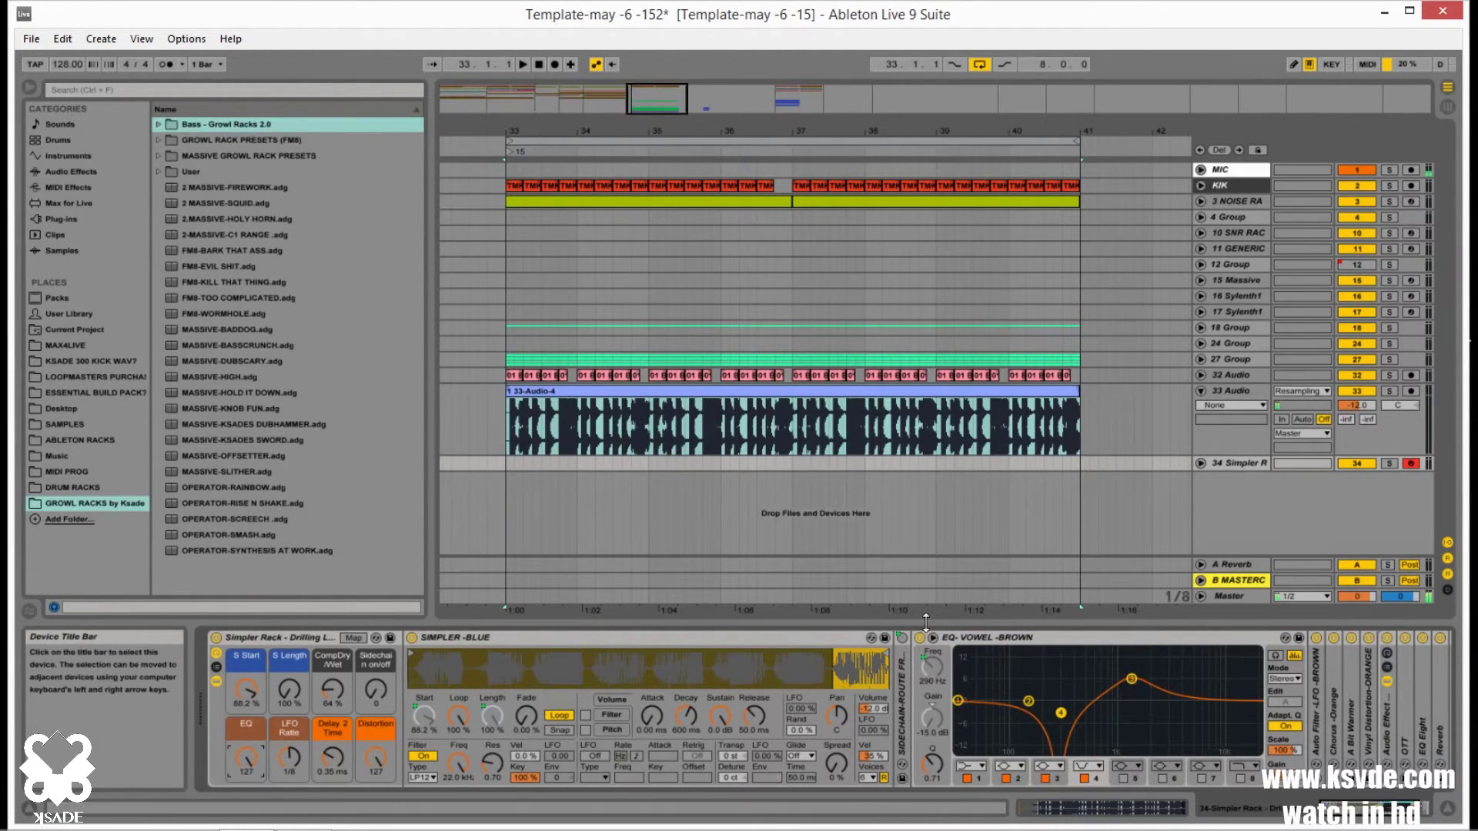
click(348, 639)
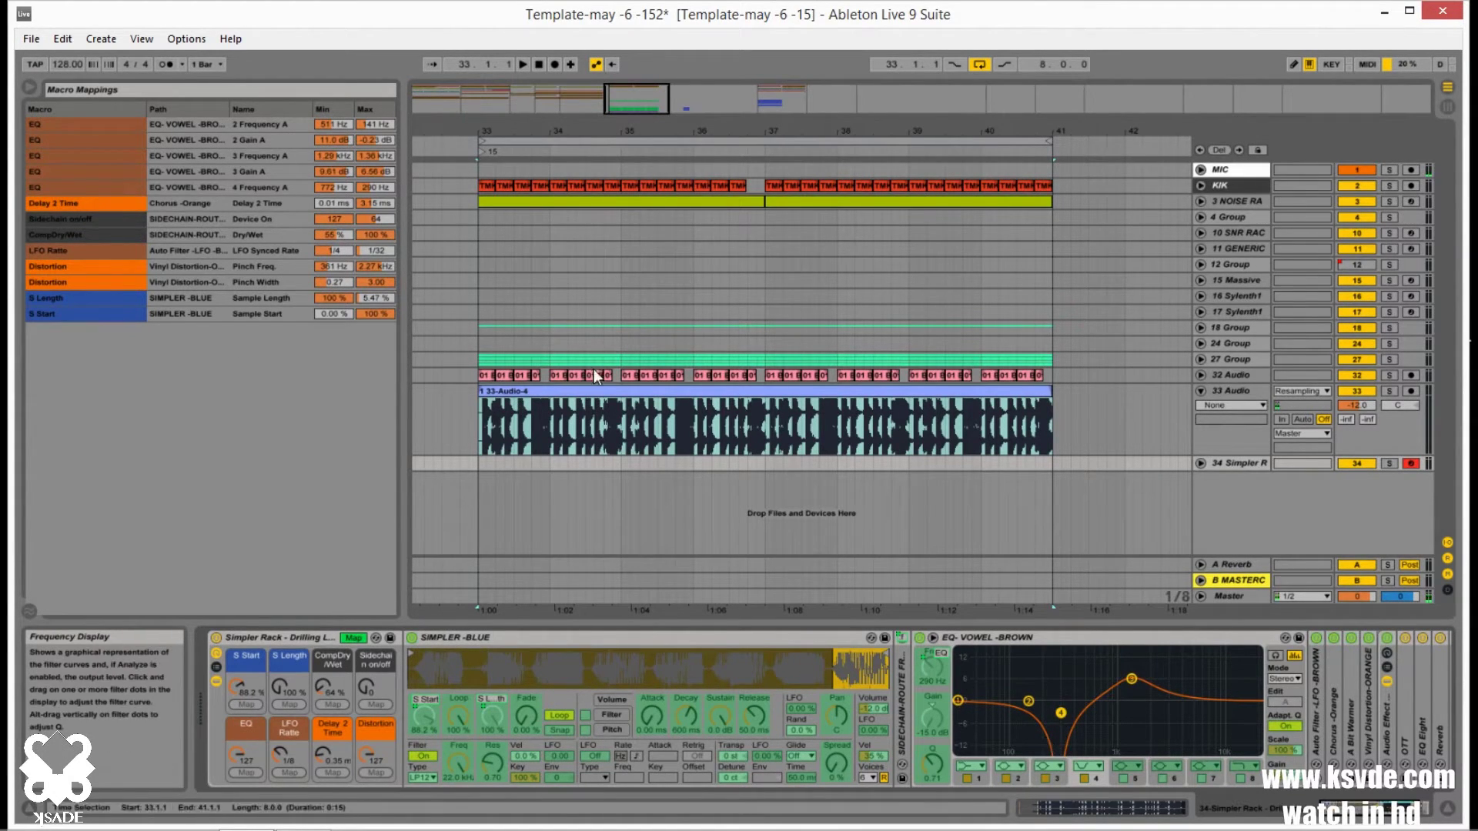
click(933, 638)
click(352, 637)
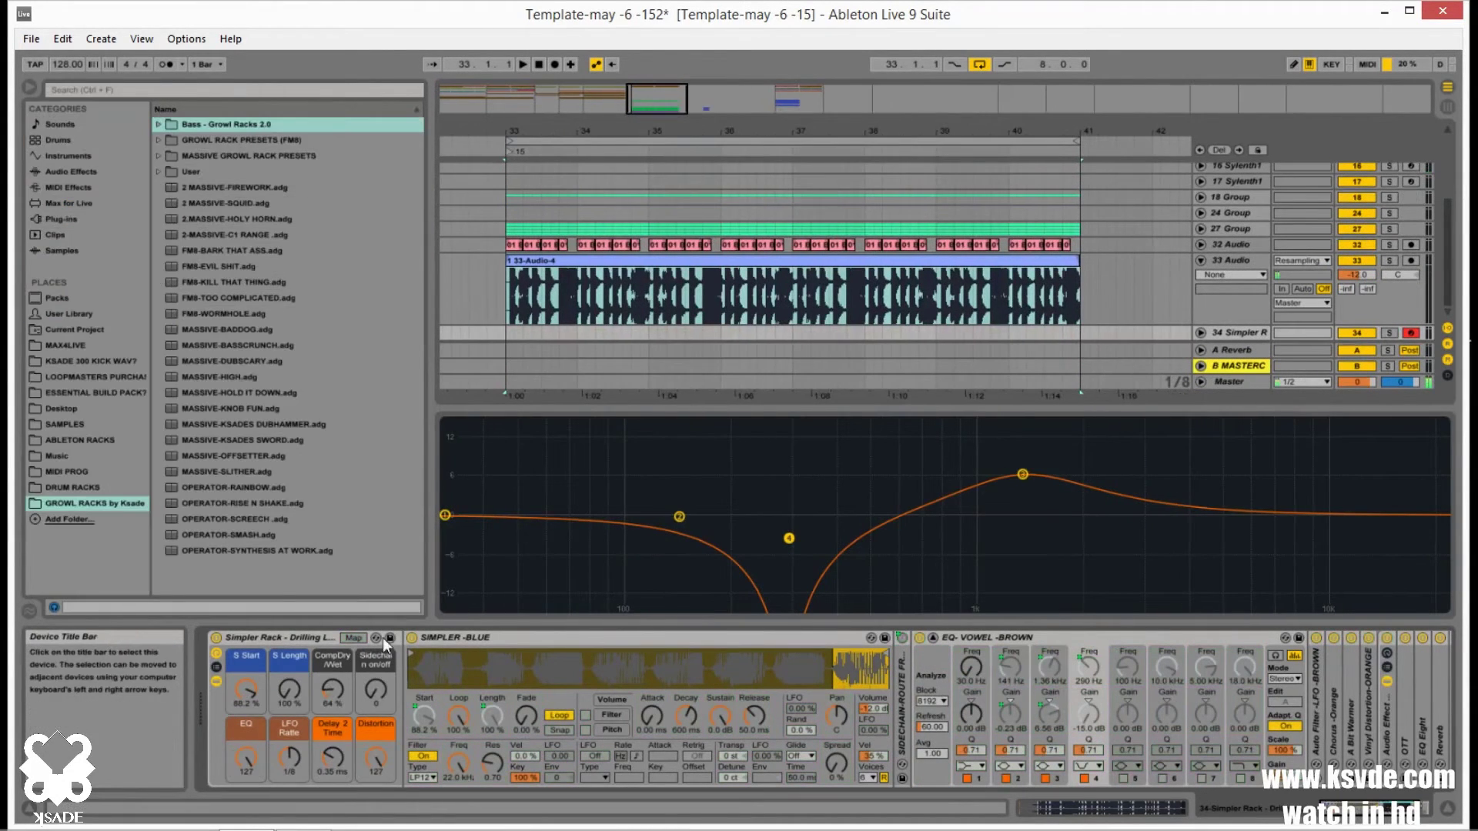
click(932, 637)
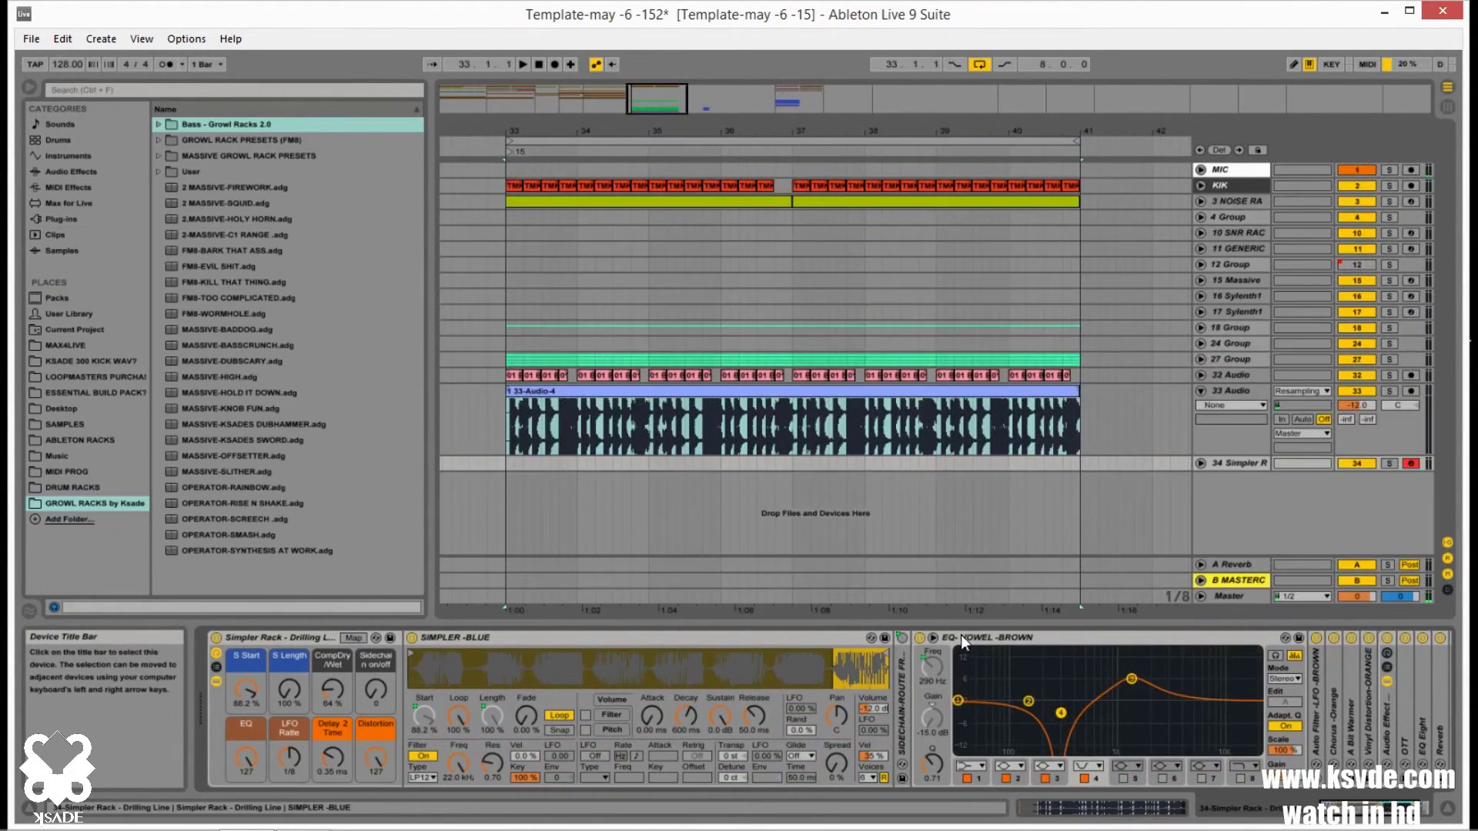
double_click(961, 635)
- Switch off the Auto Filter -LFO -BROWN device, and set the Delay 2 Time macro to 3.15 ms while viewing the Chorus
double_click(933, 677)
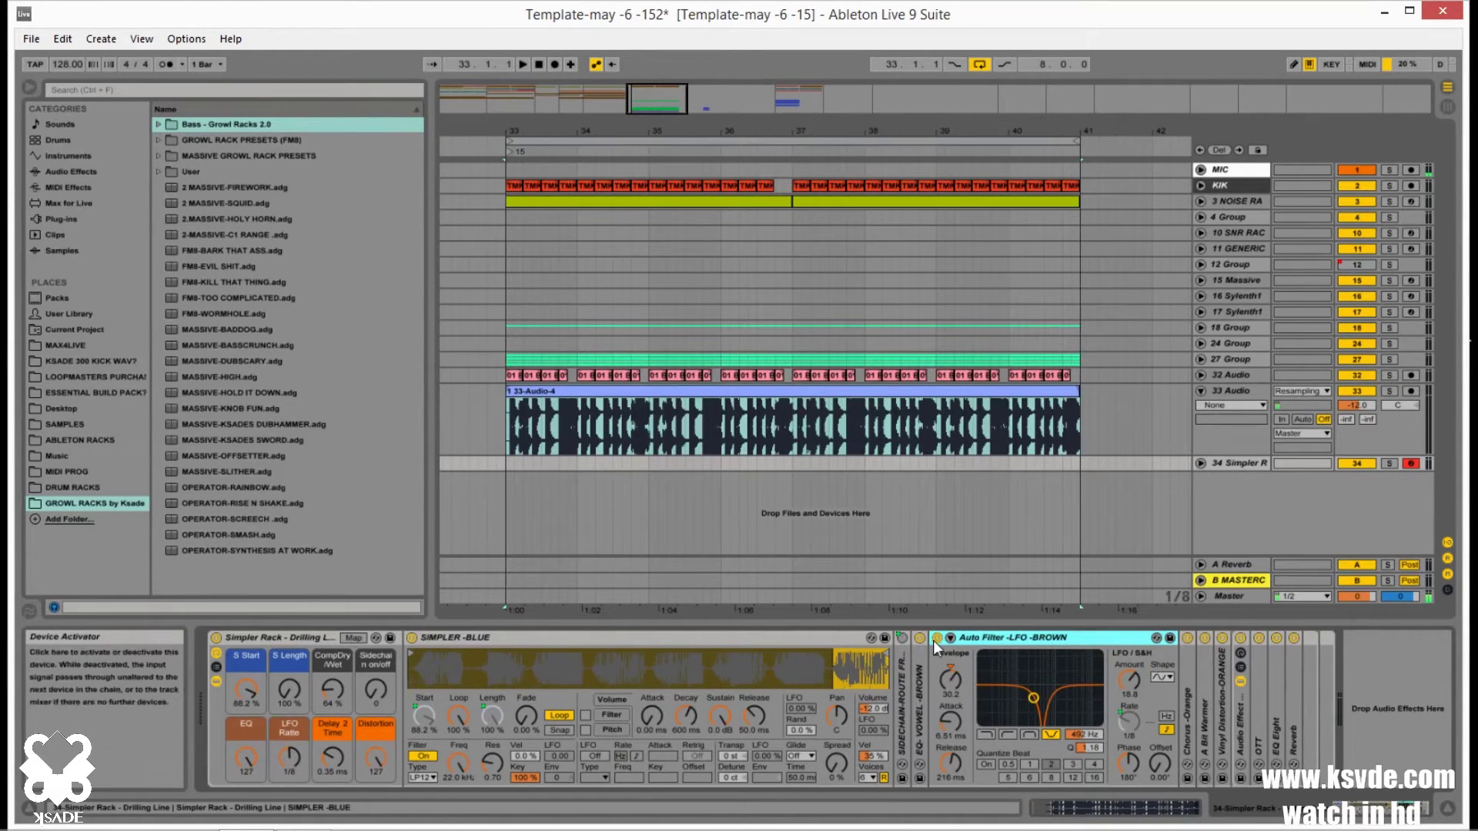
double_click(992, 637)
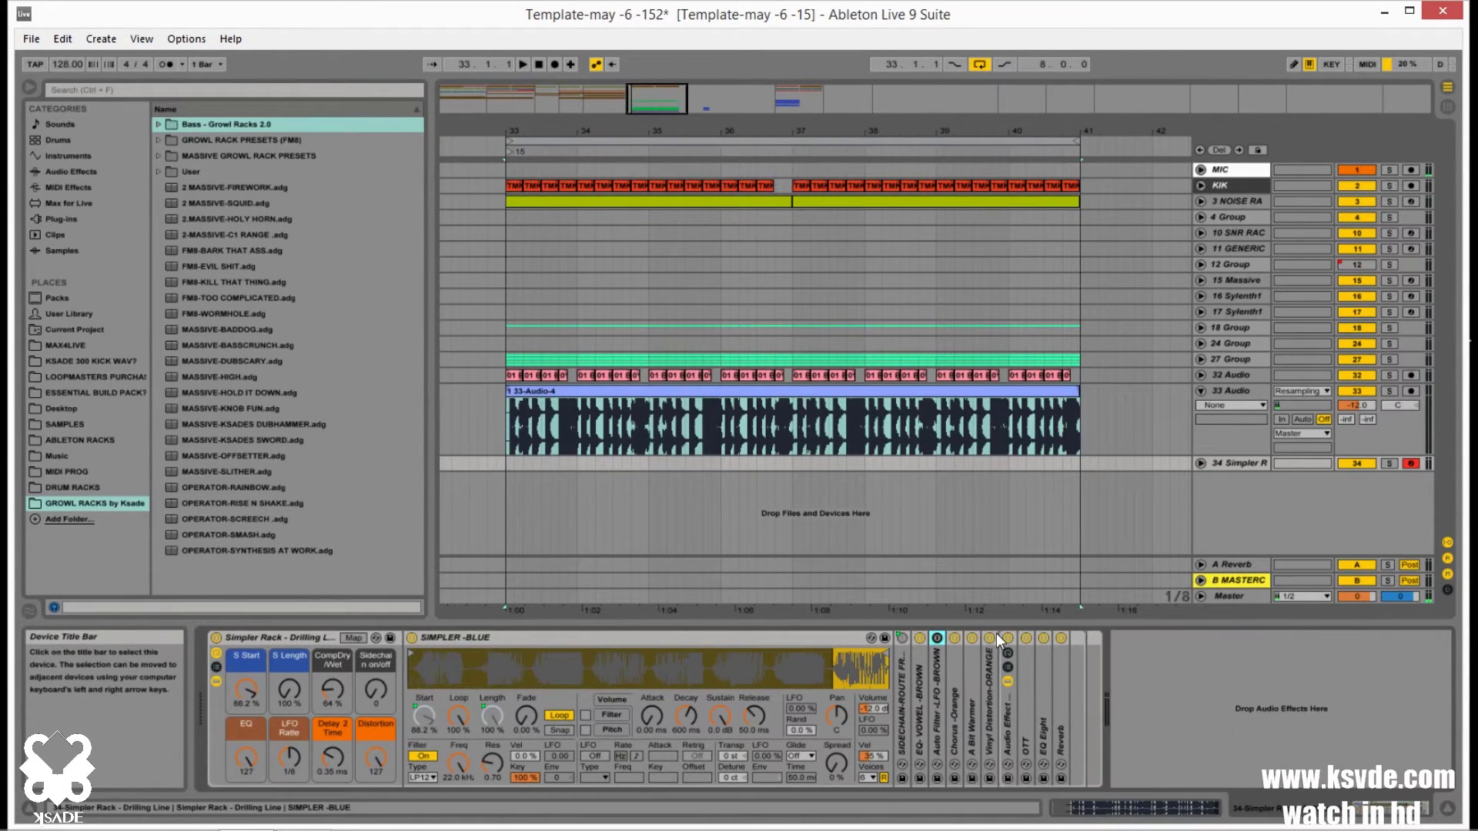
double_click(958, 668)
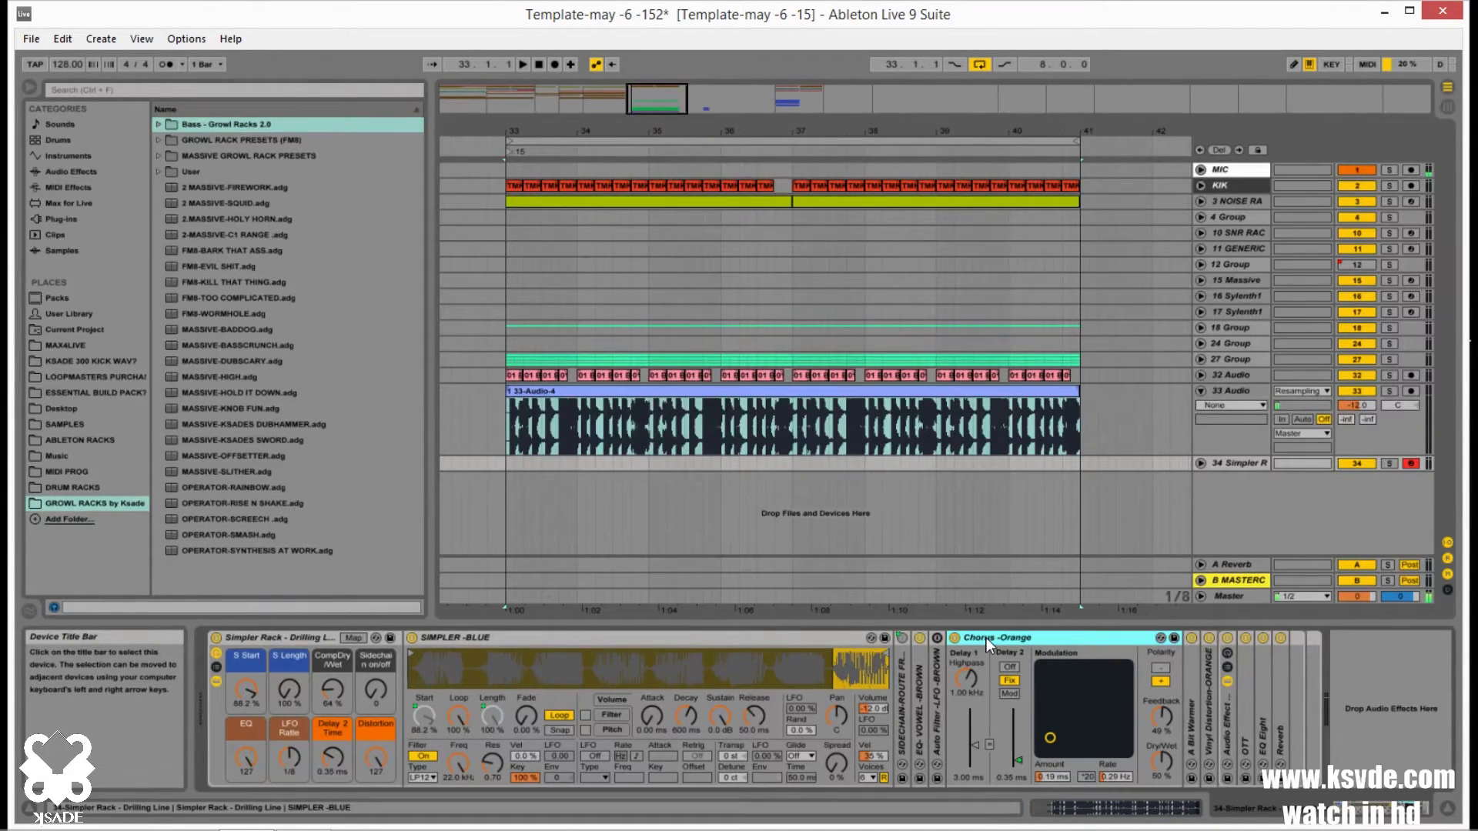
click(331, 758)
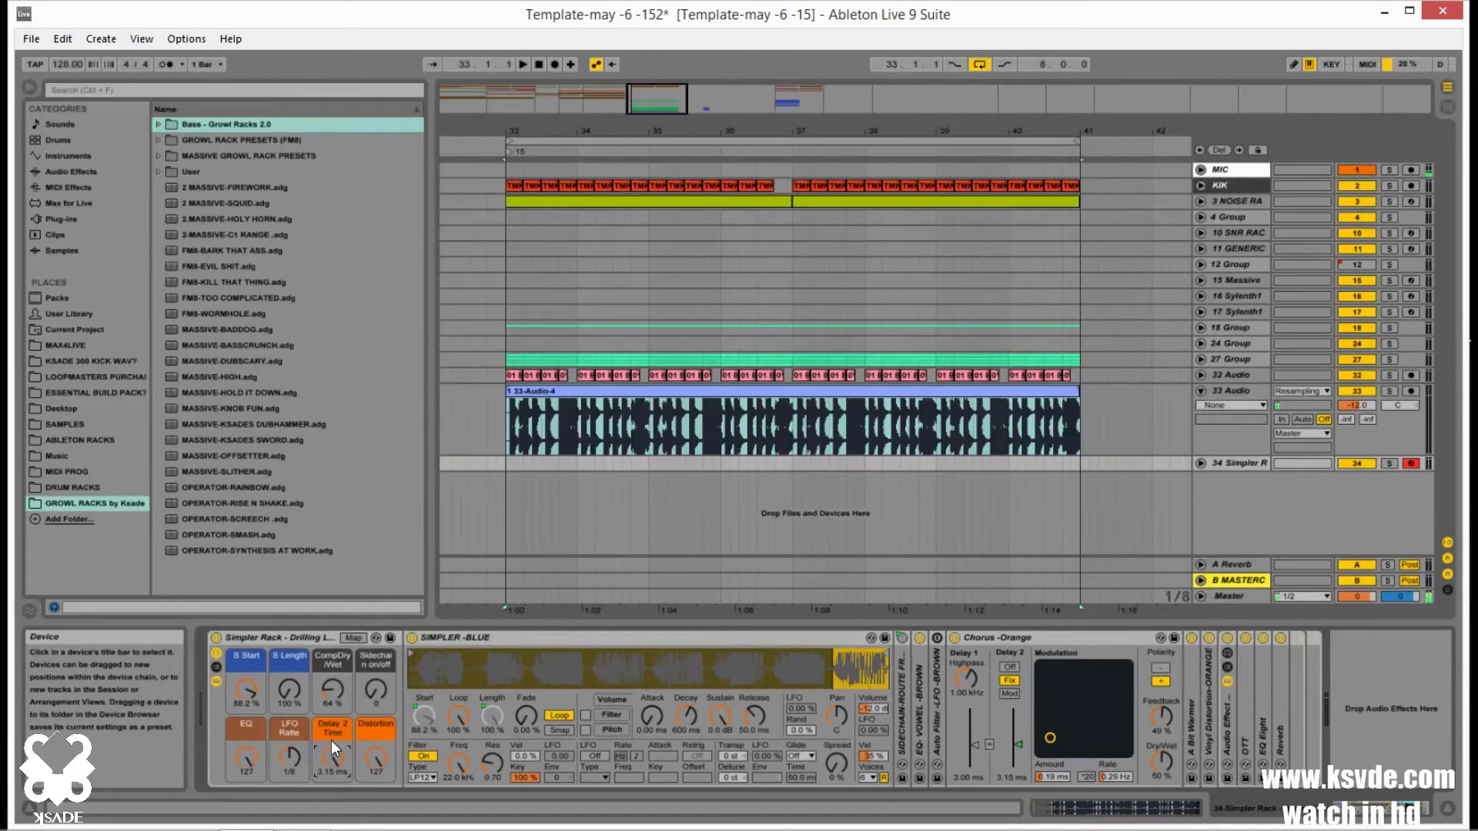
drag(331, 741, 334, 764)
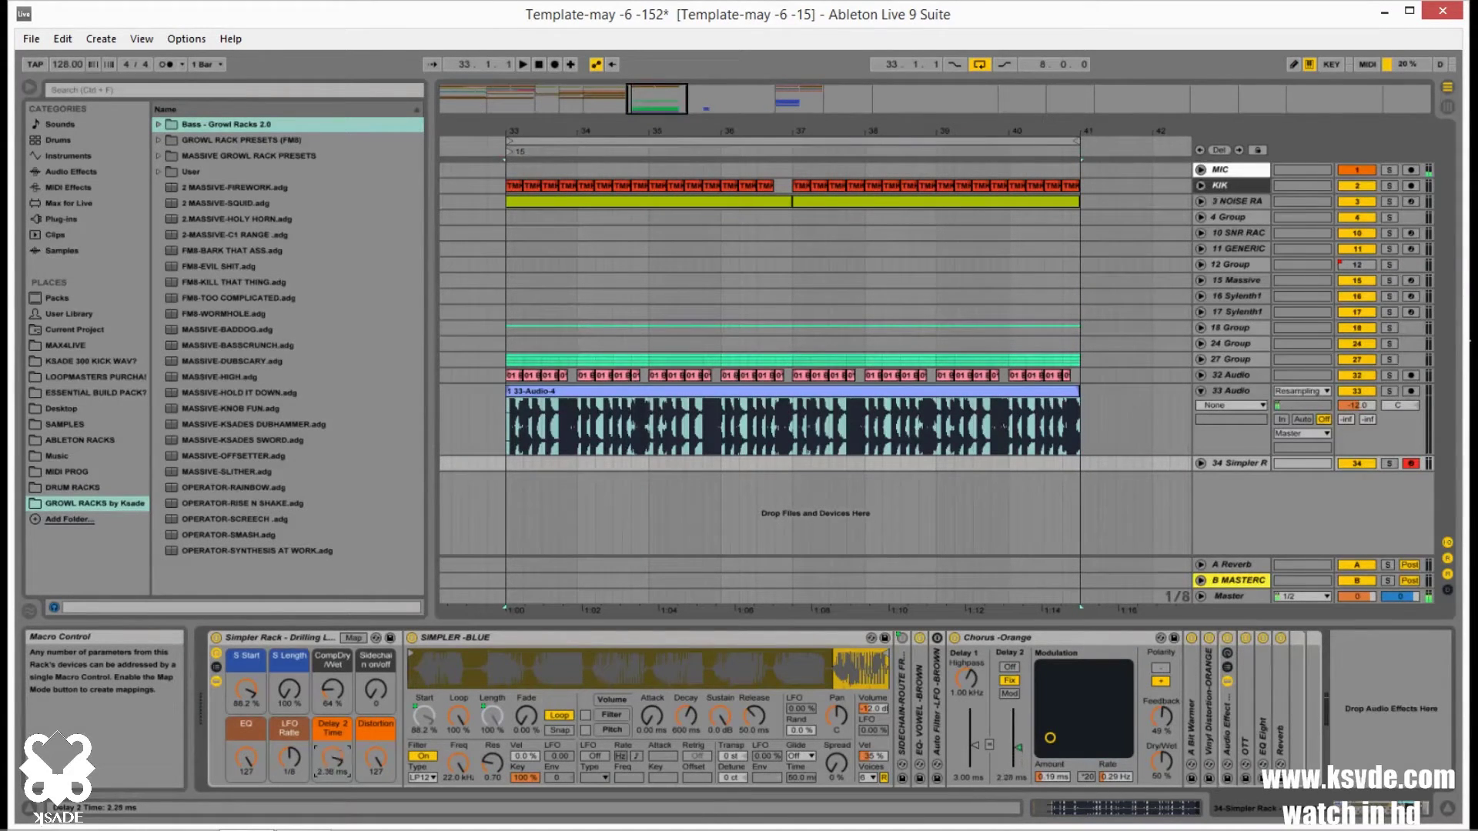
double_click(988, 637)
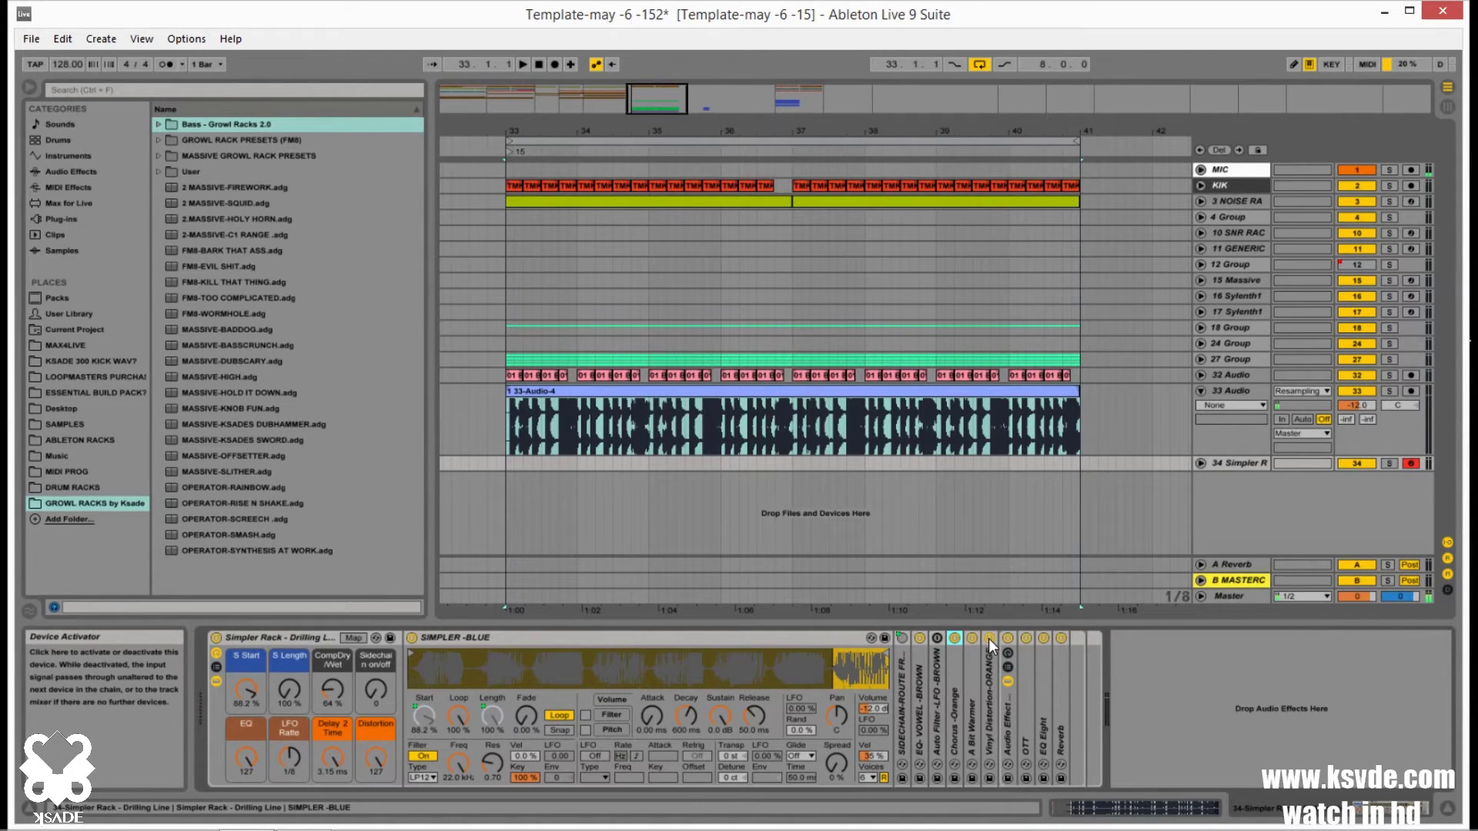
- View the settings of the A Bit Warmer saturator and the OTT compressor, folding each device after inspection
double_click(976, 691)
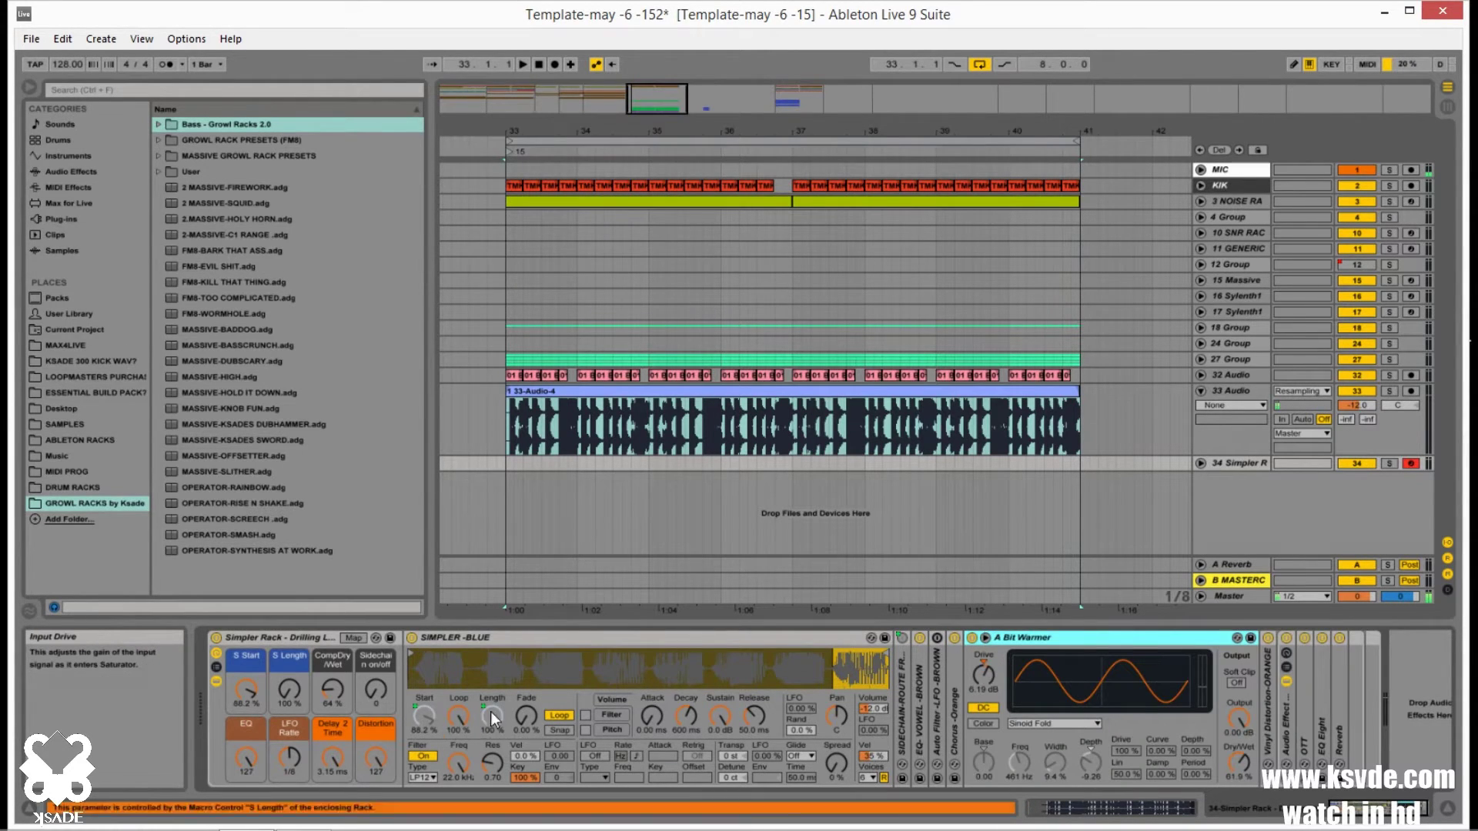
double_click(1039, 643)
click(1008, 734)
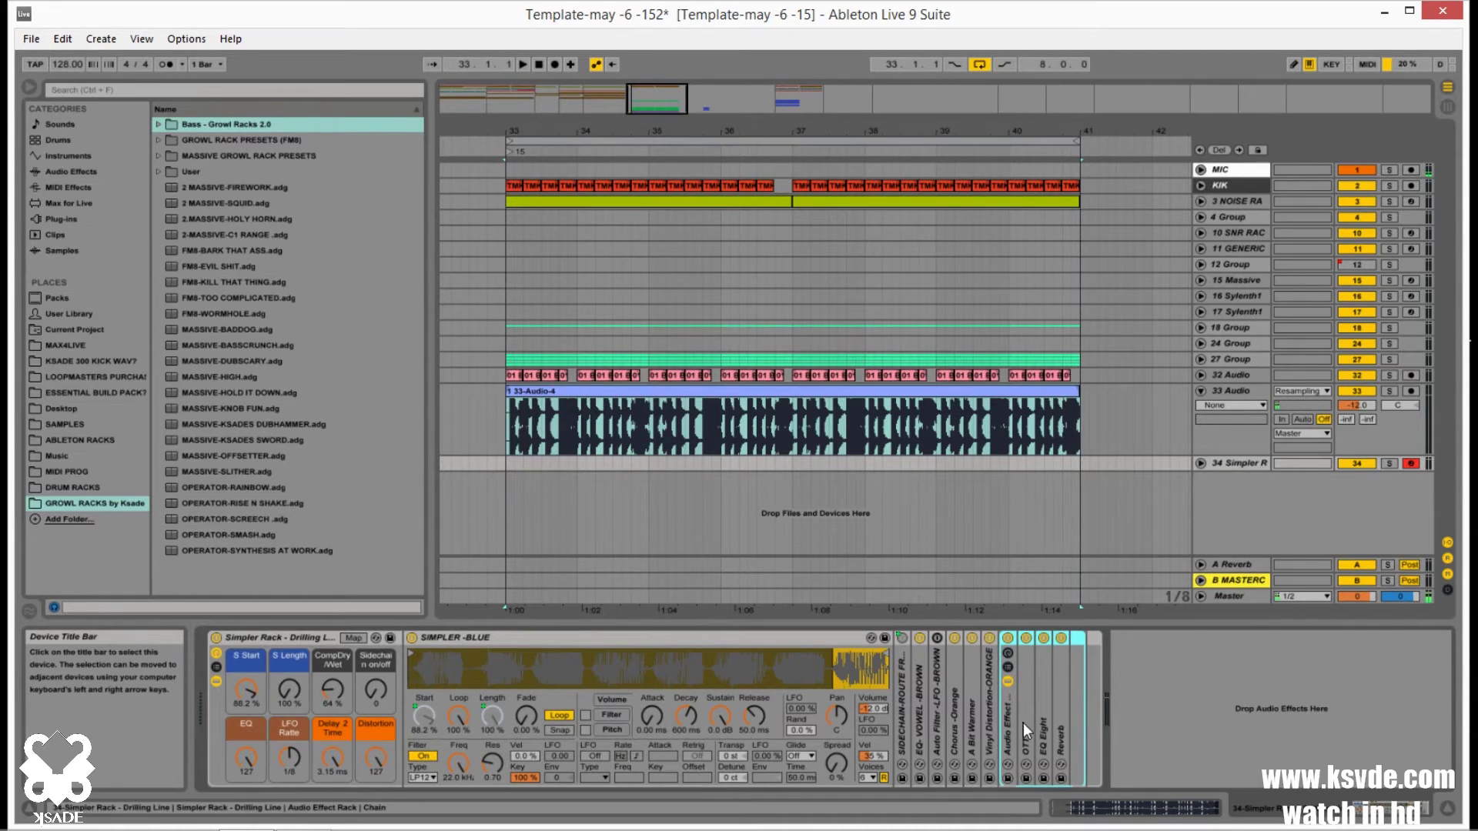
double_click(1022, 722)
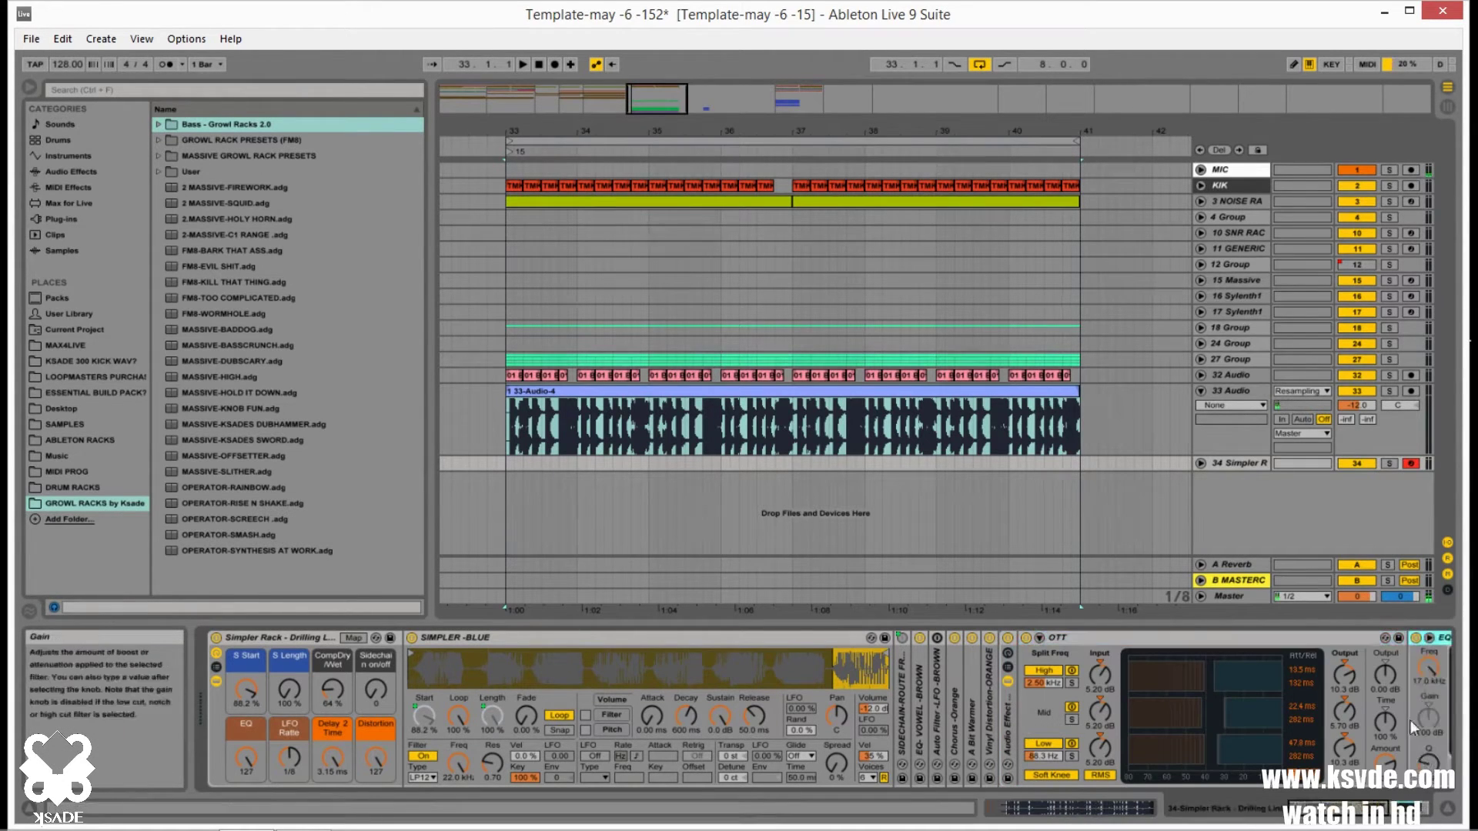
click(1410, 718)
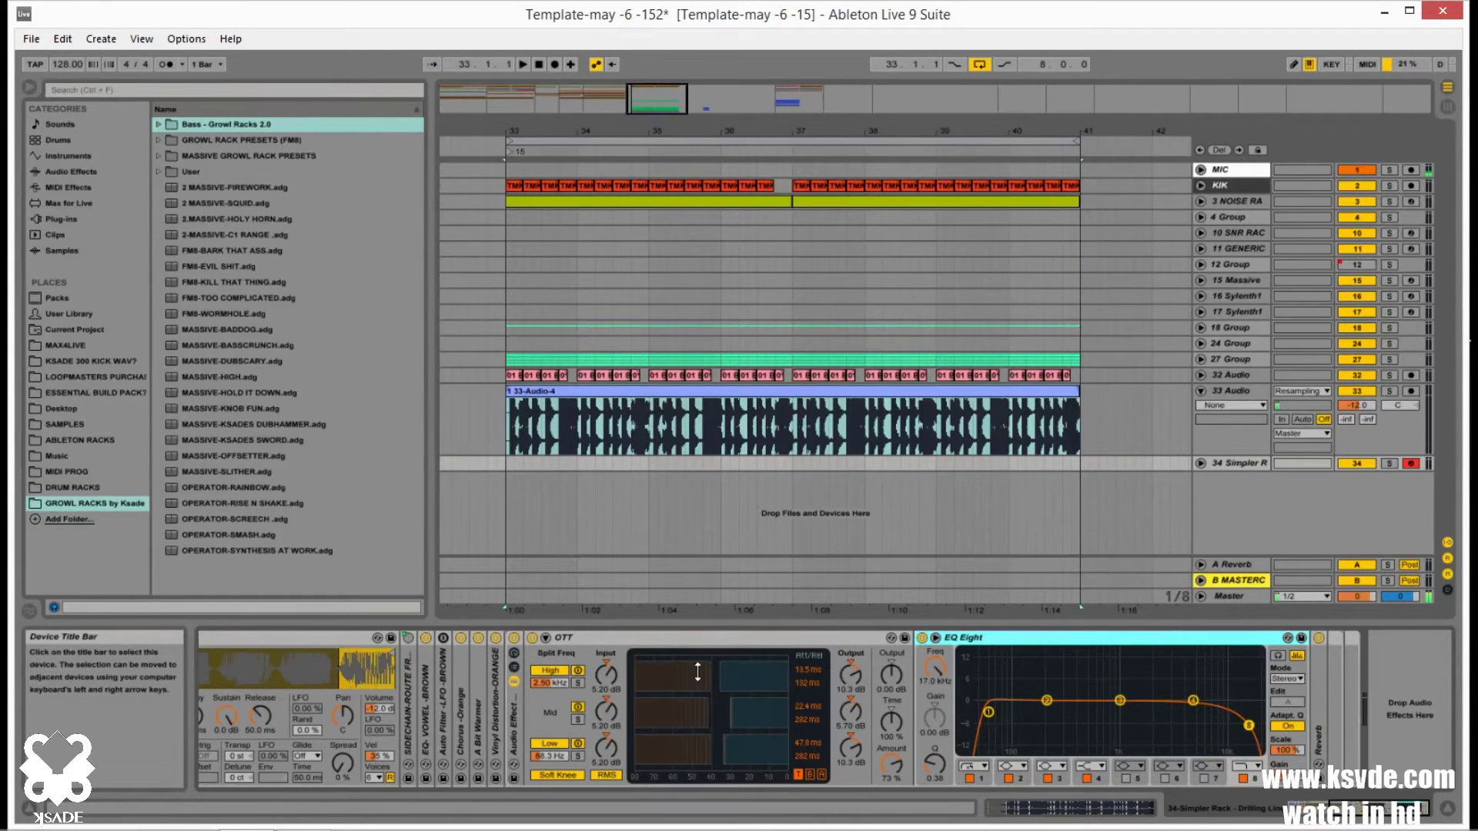
double_click(622, 640)
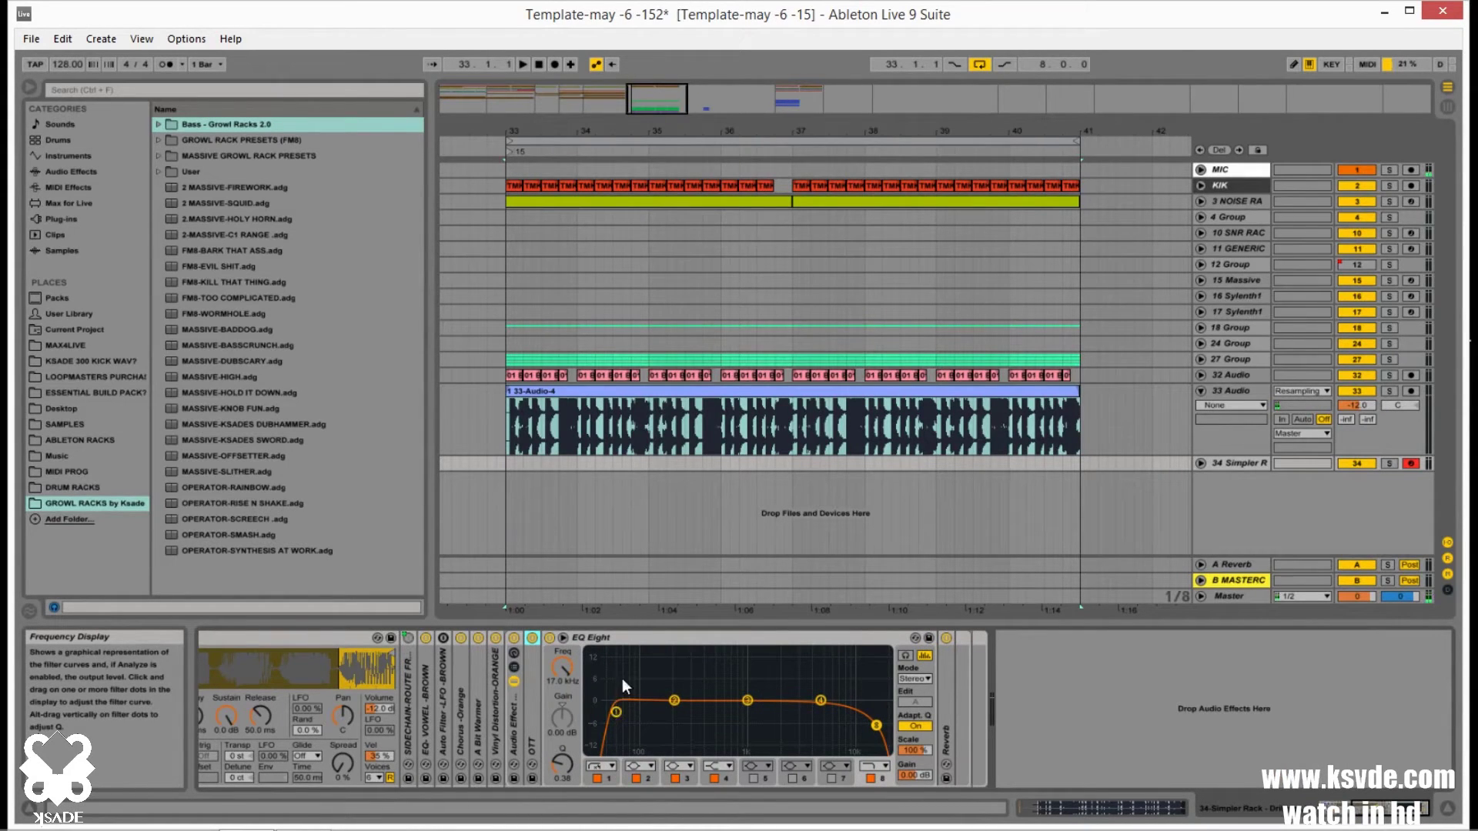
- Fold the rack's EQ Eight and unfold the Reverb at the end of the chain to view its settings
double_click(760, 641)
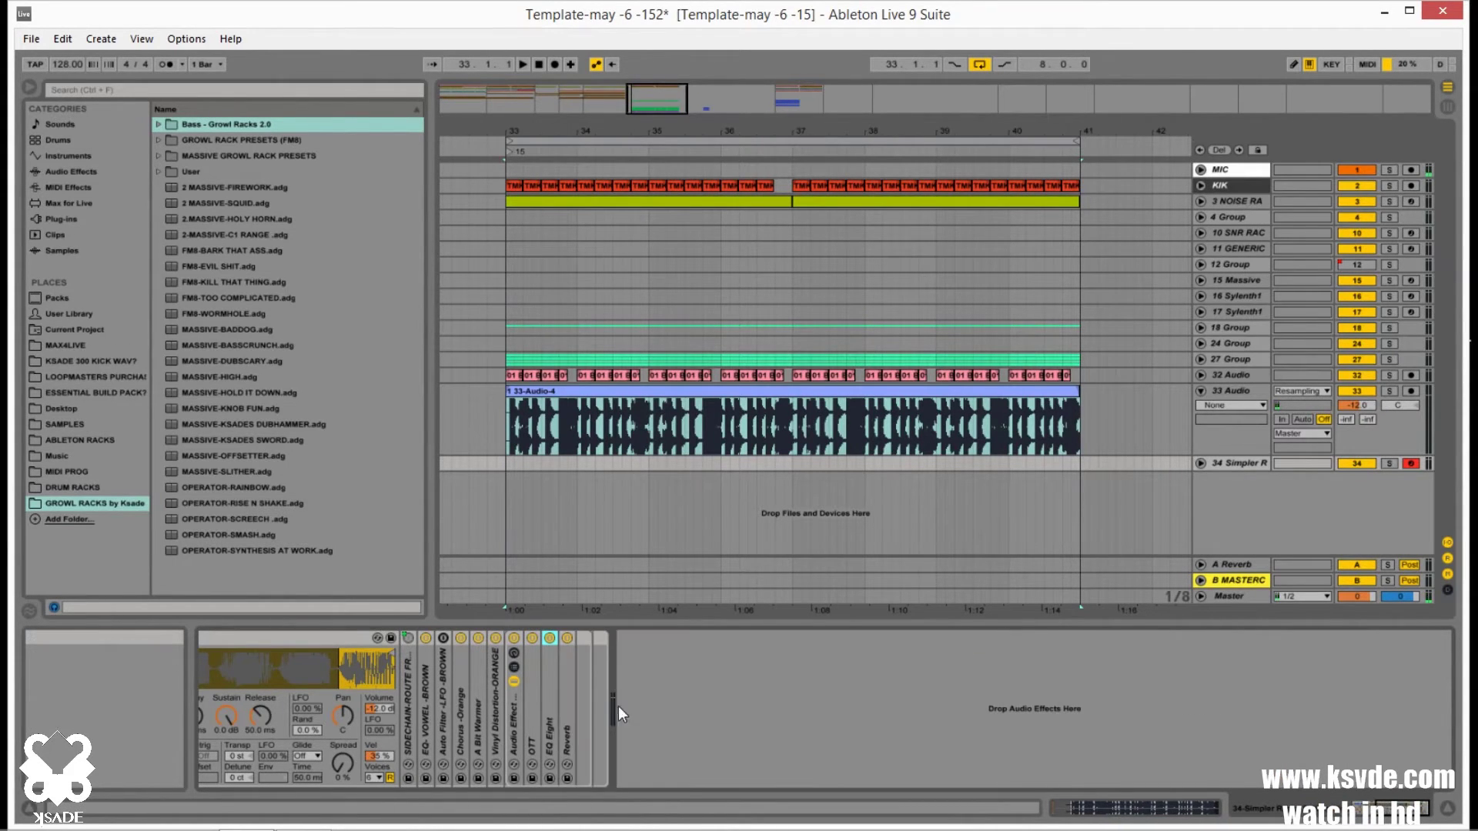
double_click(566, 707)
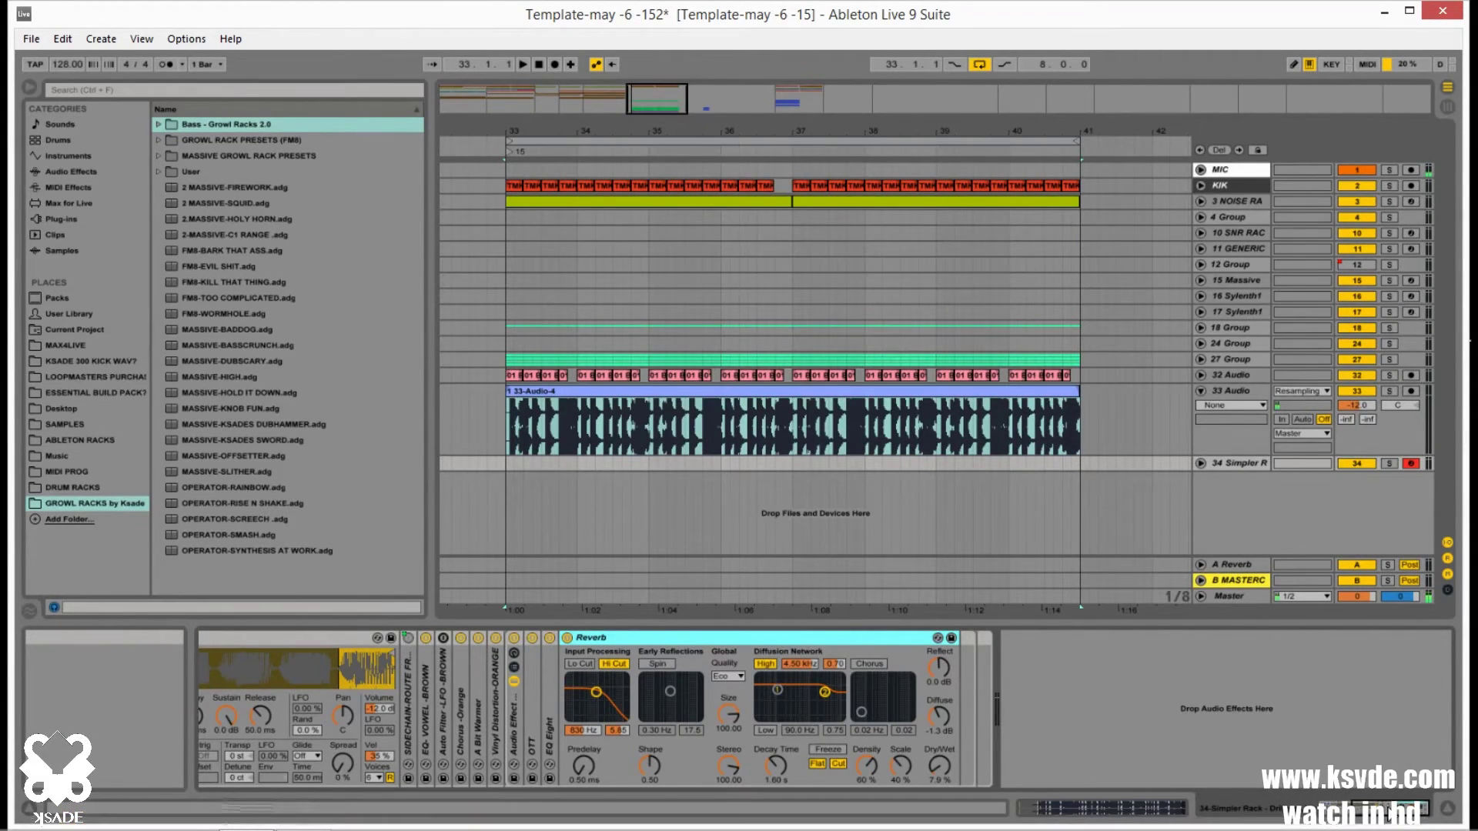
click(1301, 825)
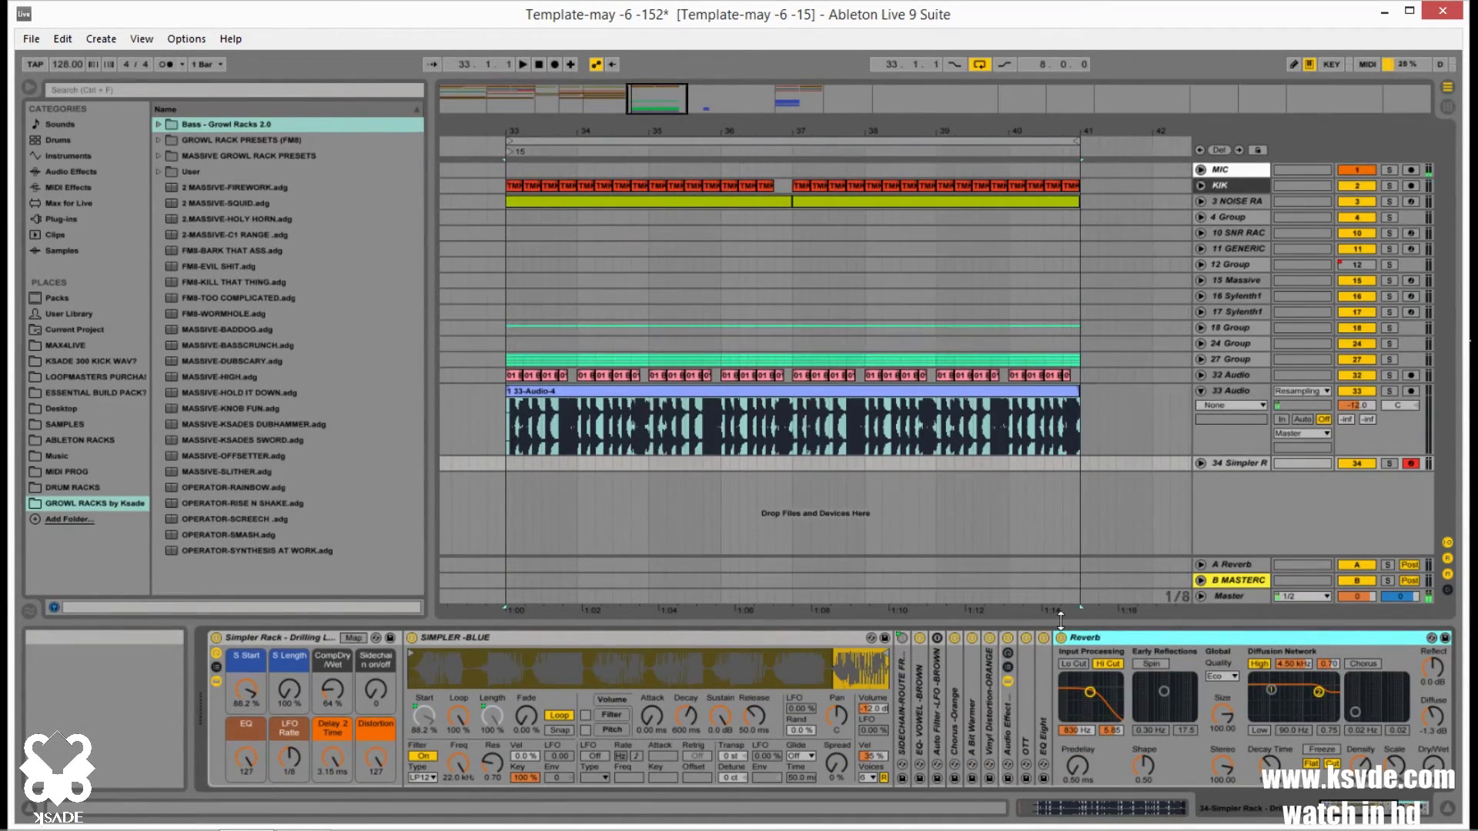
- Fold the Reverb device, and set the Simpler rack's S Start macro to 51.2 % and S Length macro to 19.6 %
double_click(1076, 637)
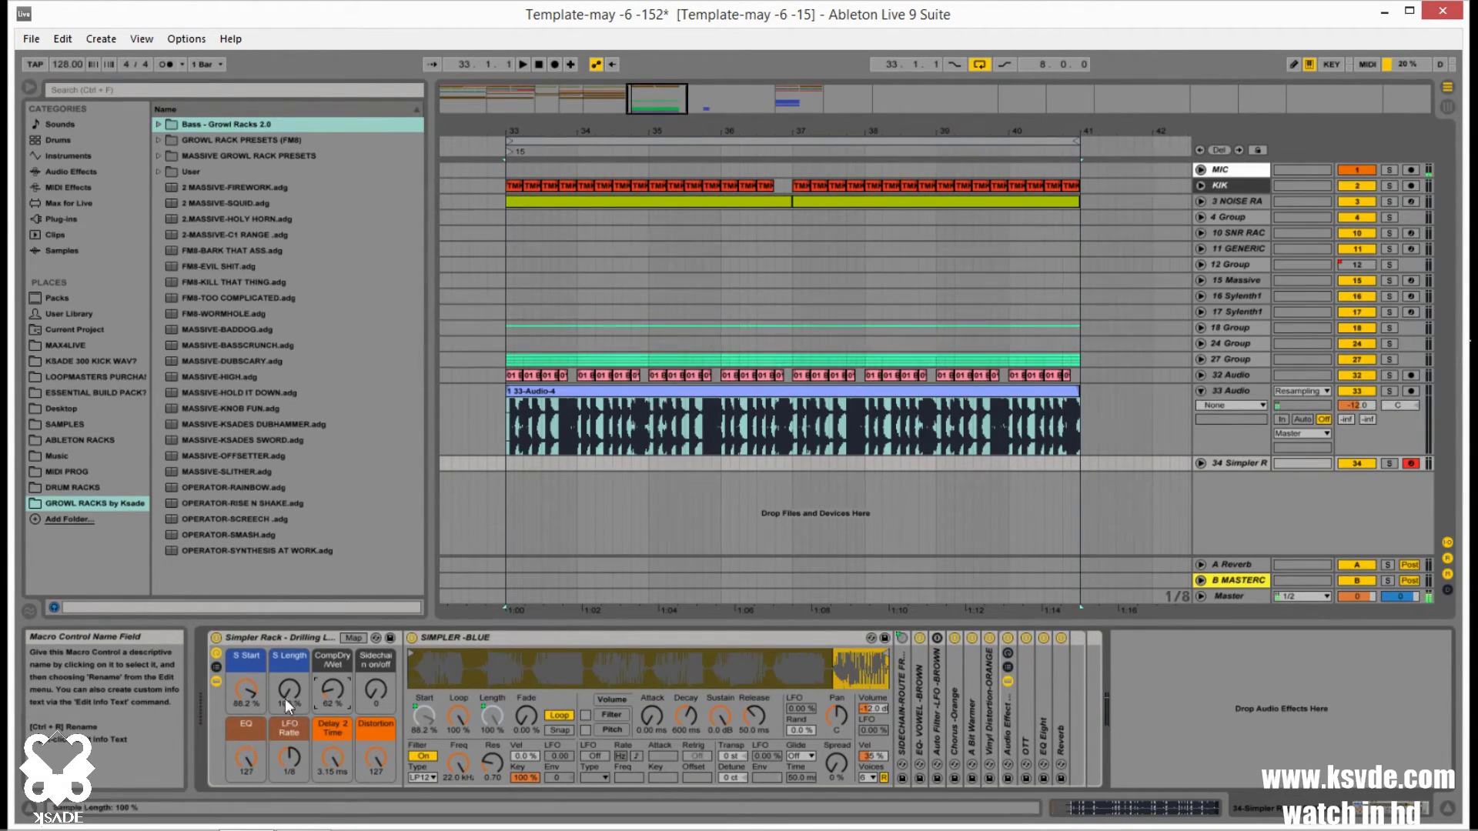
mouse_move(246, 686)
mouse_down()
mouse_move(247, 747)
mouse_move(246, 708)
mouse_move(288, 708)
mouse_move(287, 746)
mouse_move(246, 723)
mouse_move(250, 680)
mouse_move(250, 756)
mouse_move(250, 712)
mouse_up()
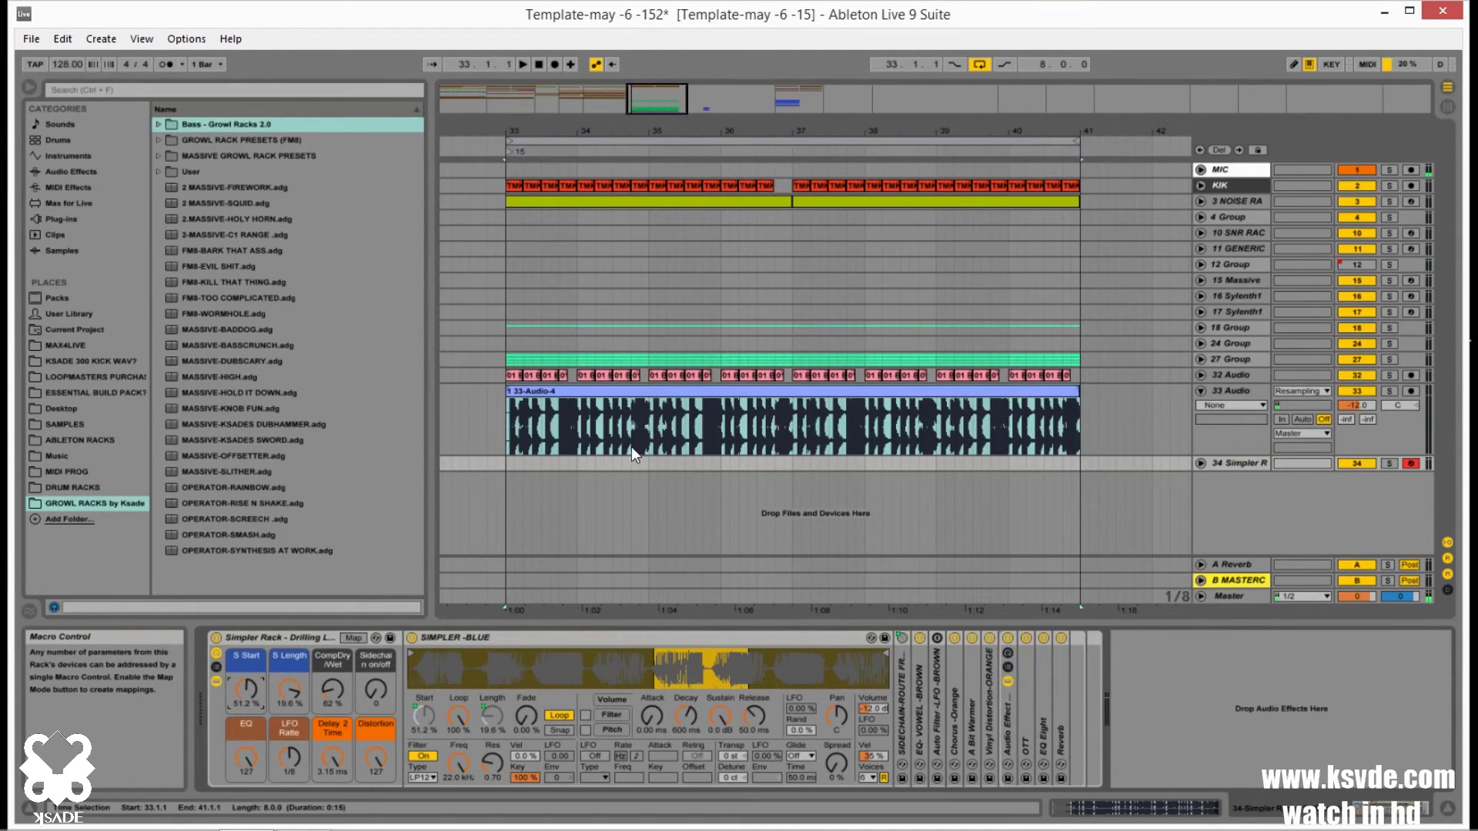
- Trim the resampled audio clip on track 33 to its first two bars, 33 to 35, and consolidate it
click(678, 391)
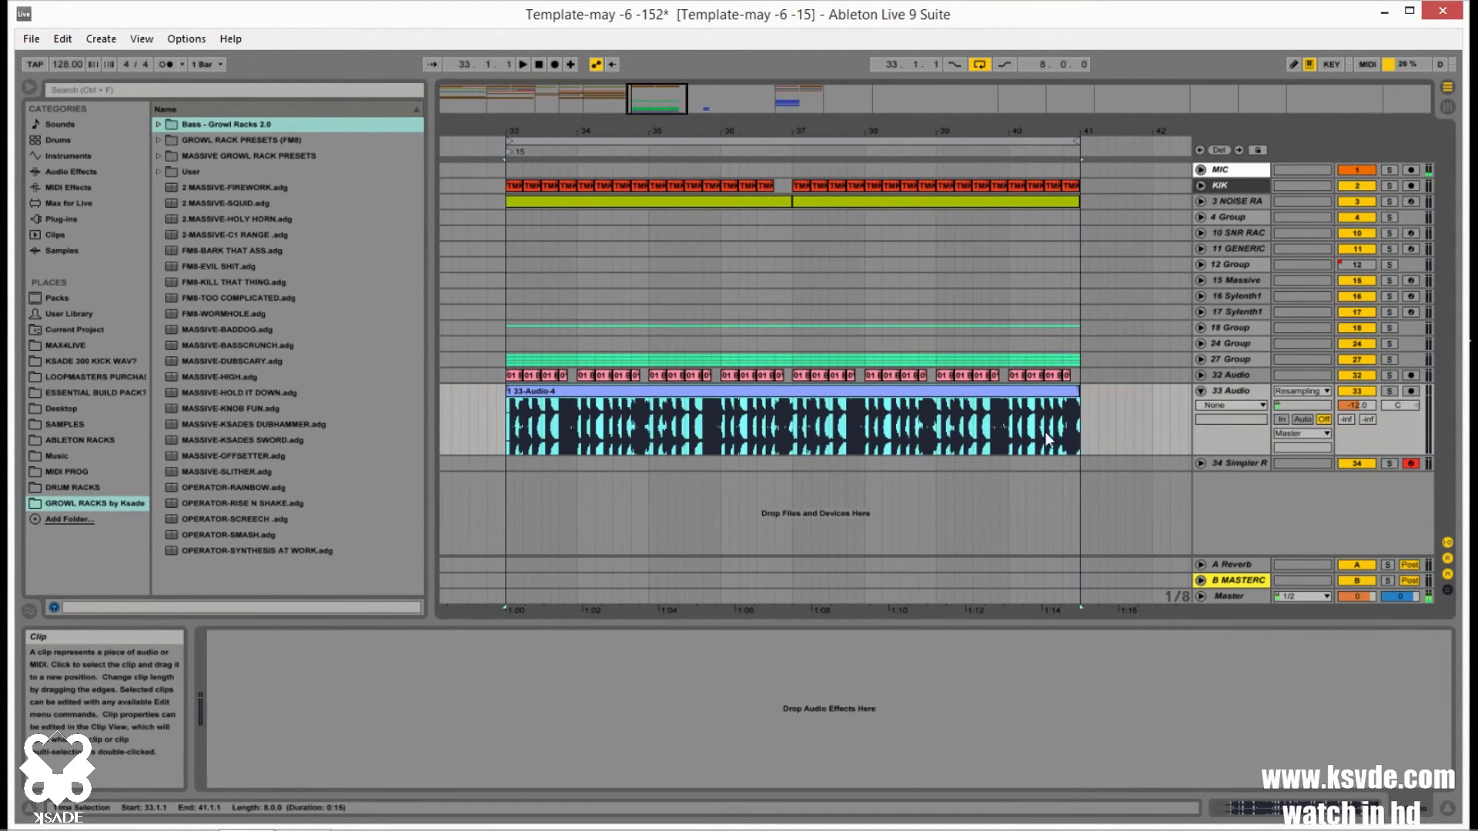
click(1259, 464)
drag(1078, 423, 649, 423)
key(Delete)
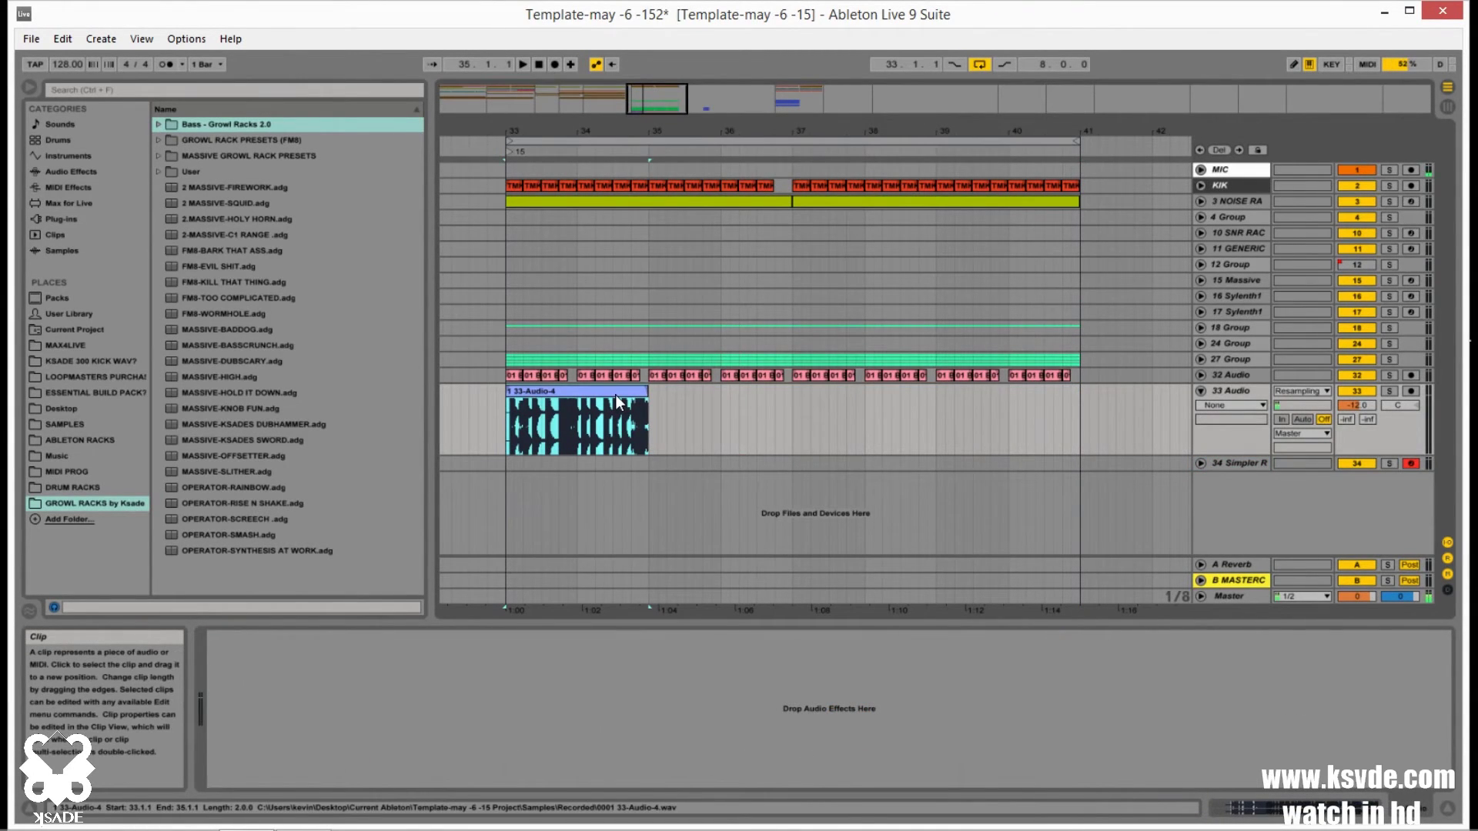
key(ctrl+j)
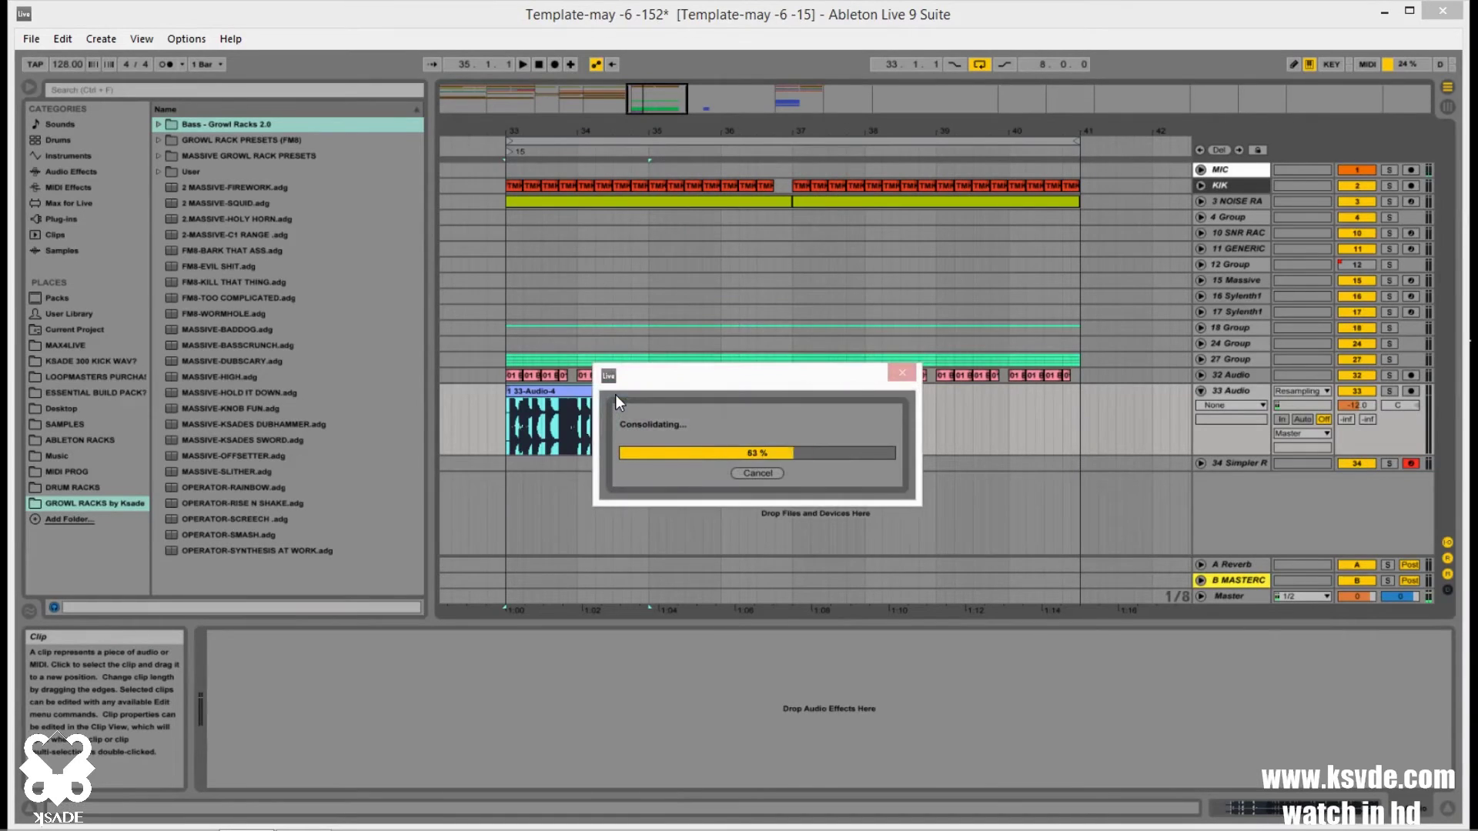
- Load the consolidated two-bar audio clip into the rack's Simpler and set the arrangement loop to bars 33 to 35
key(Down)
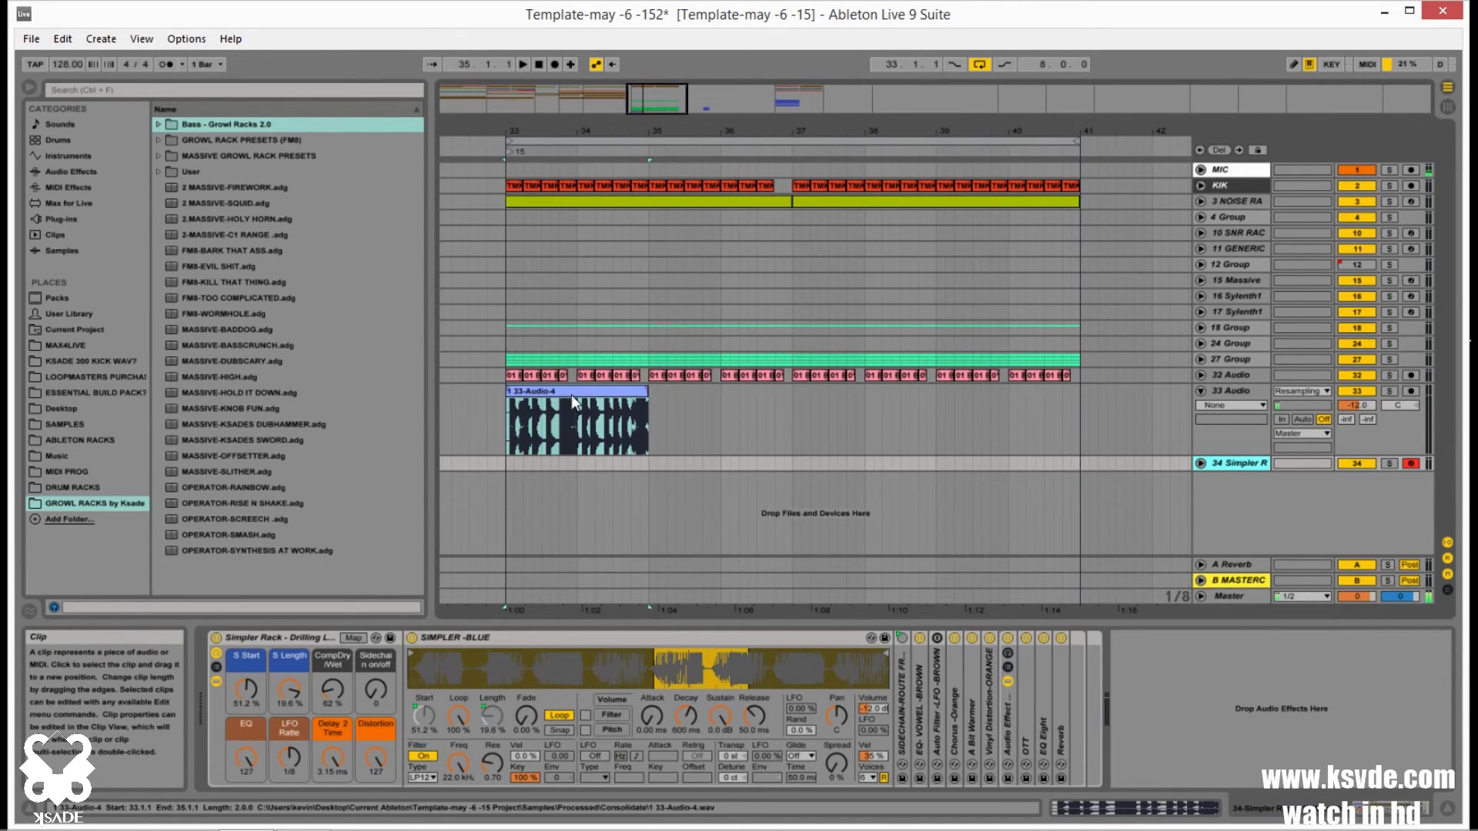
drag(571, 395, 618, 662)
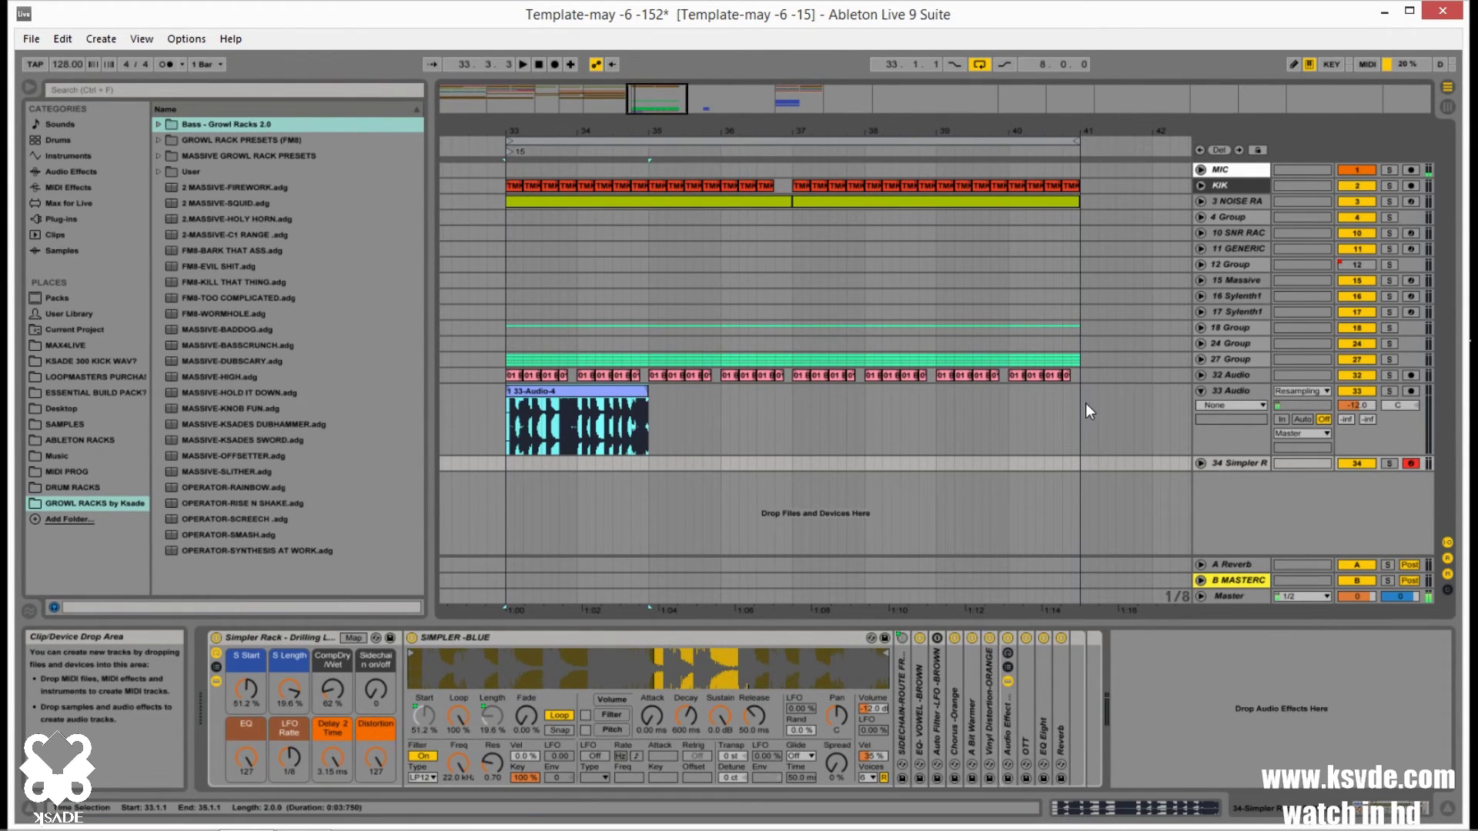
key(ctrl+l)
key(z)
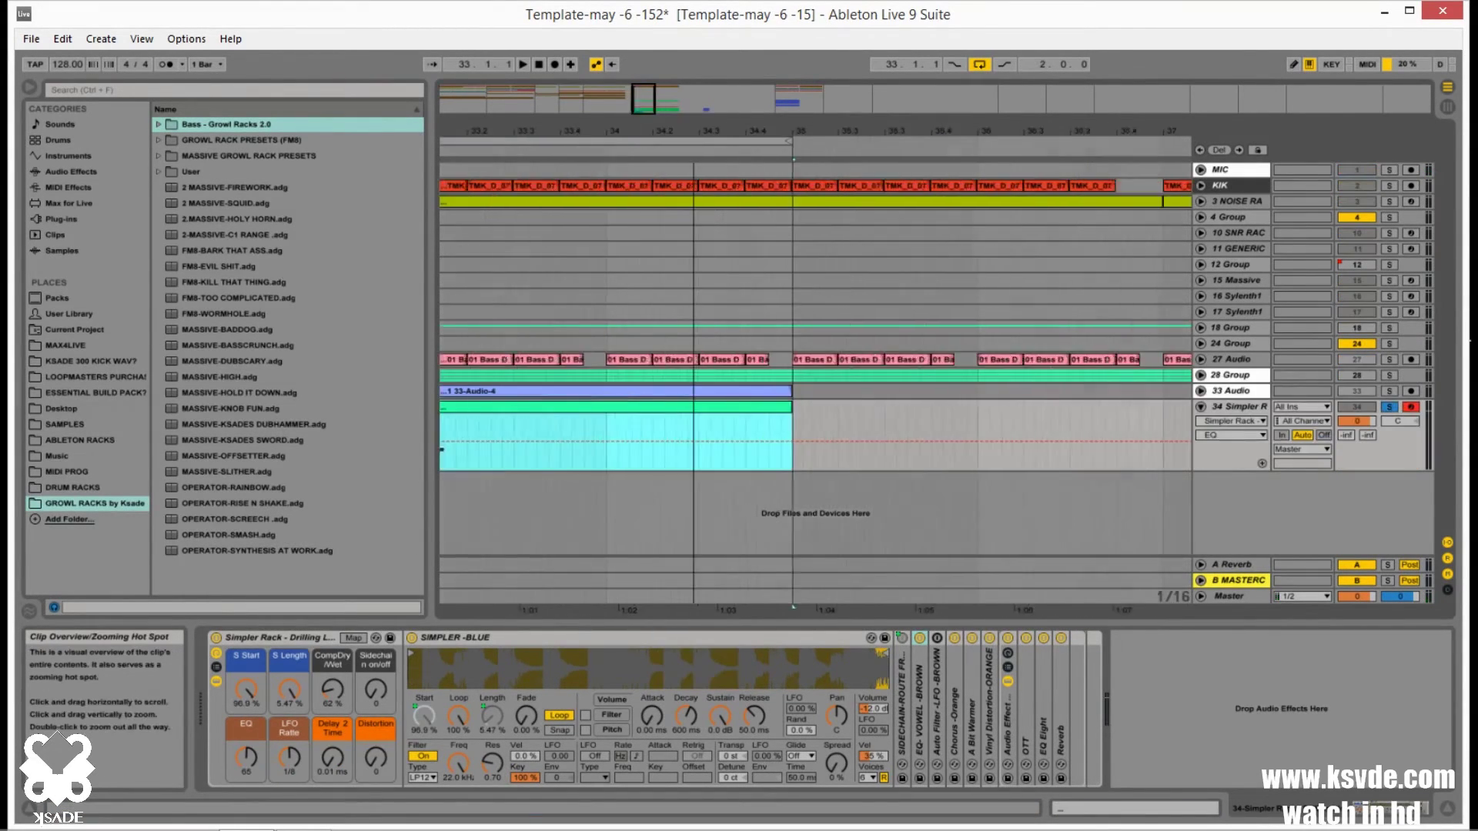
- Open the Simpler rack track's two-bar MIDI clip with the editor folded to used keys, and select the C3 note at 1.2
double_click(622, 410)
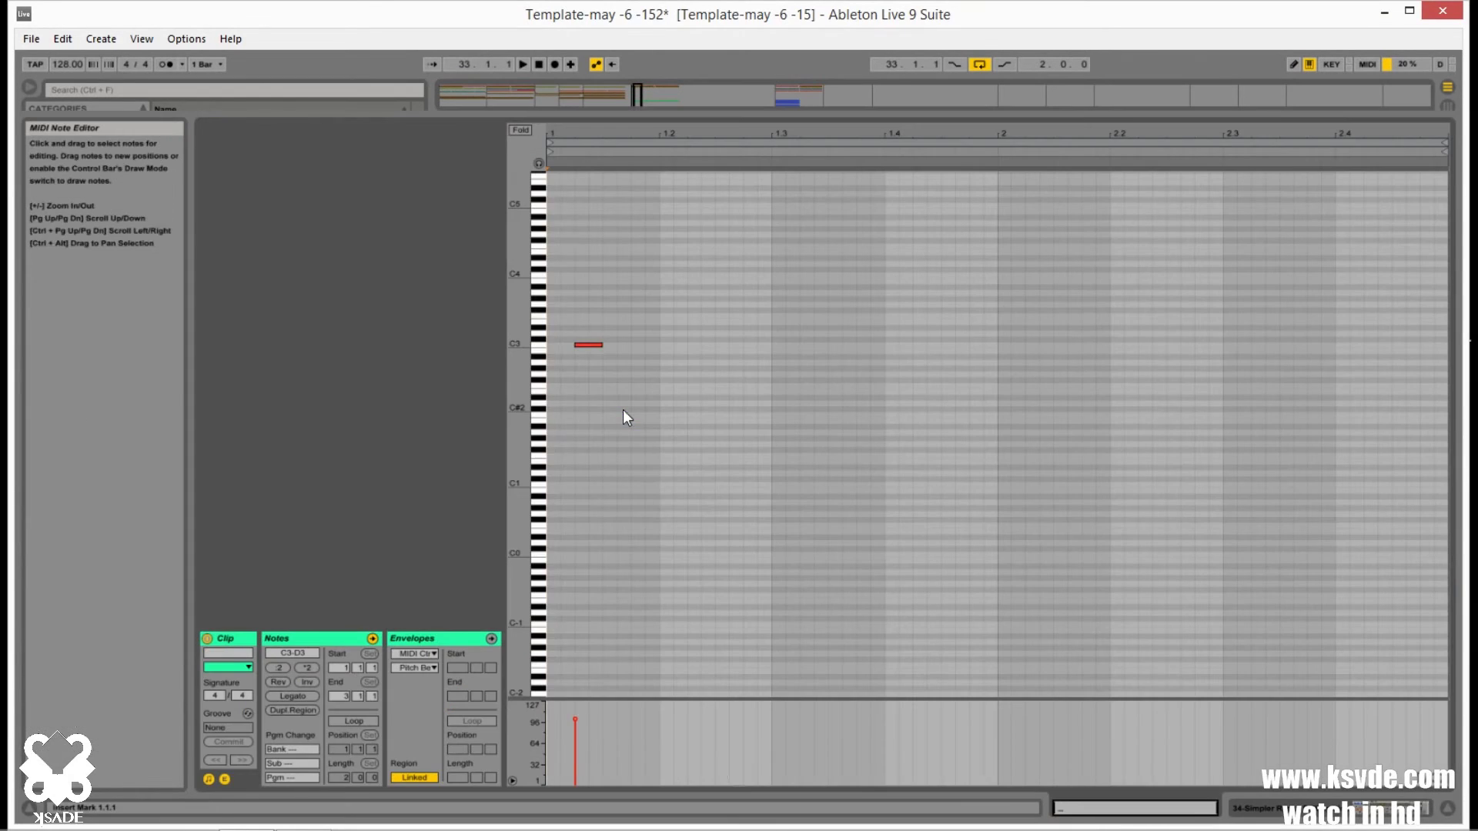
key(space)
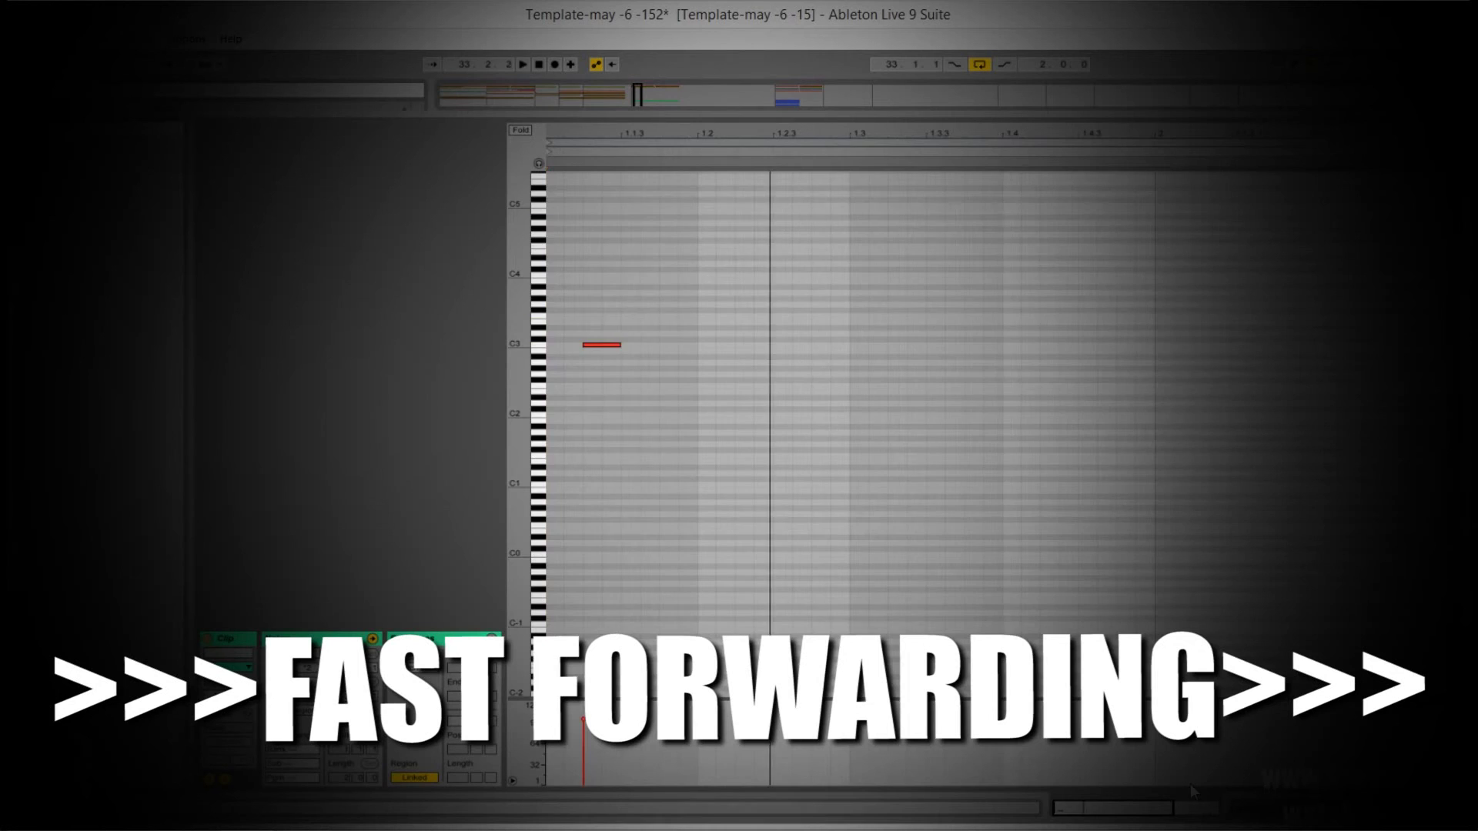
click(520, 130)
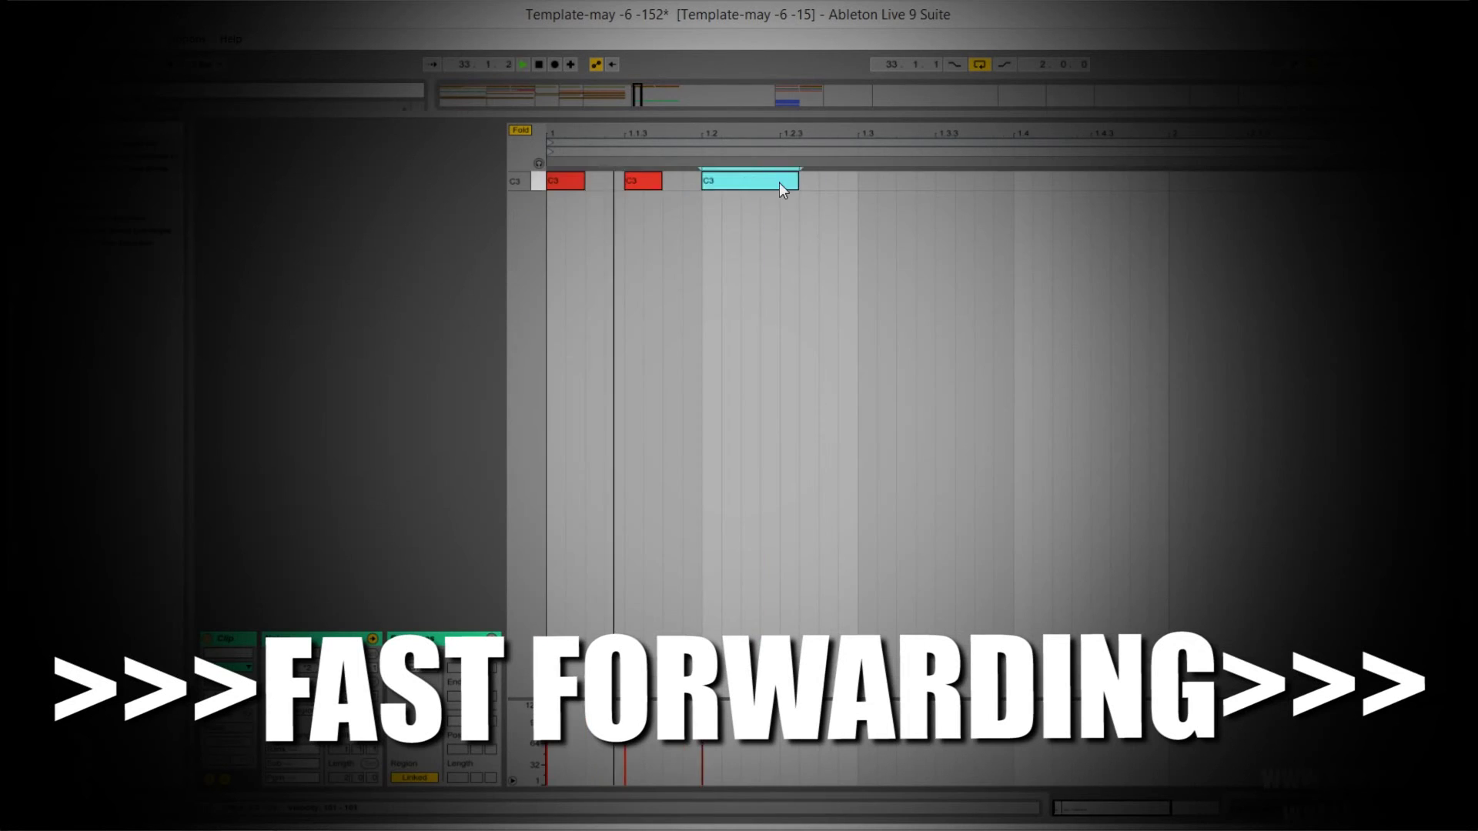
click(750, 180)
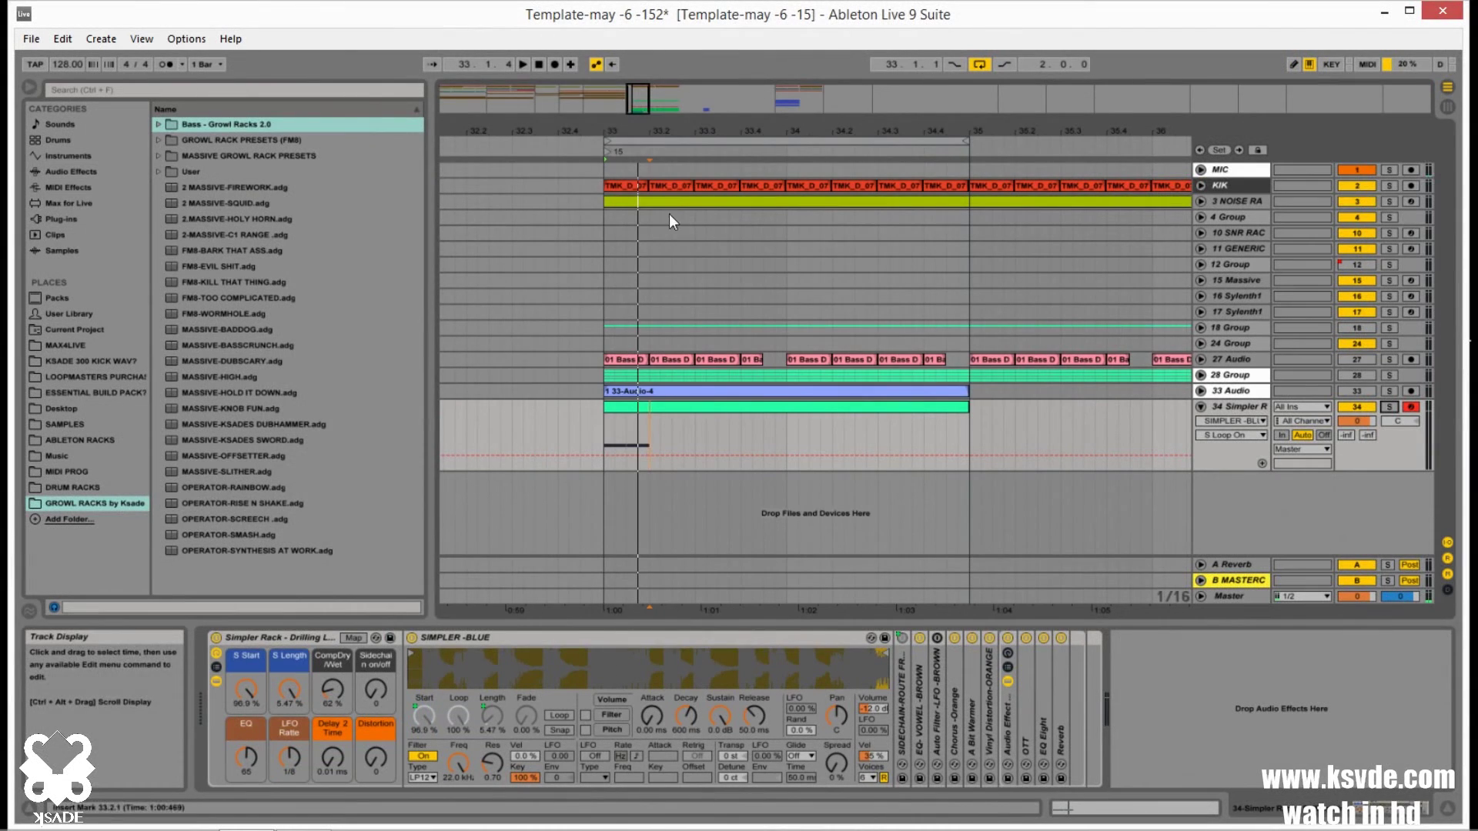
key(plus)
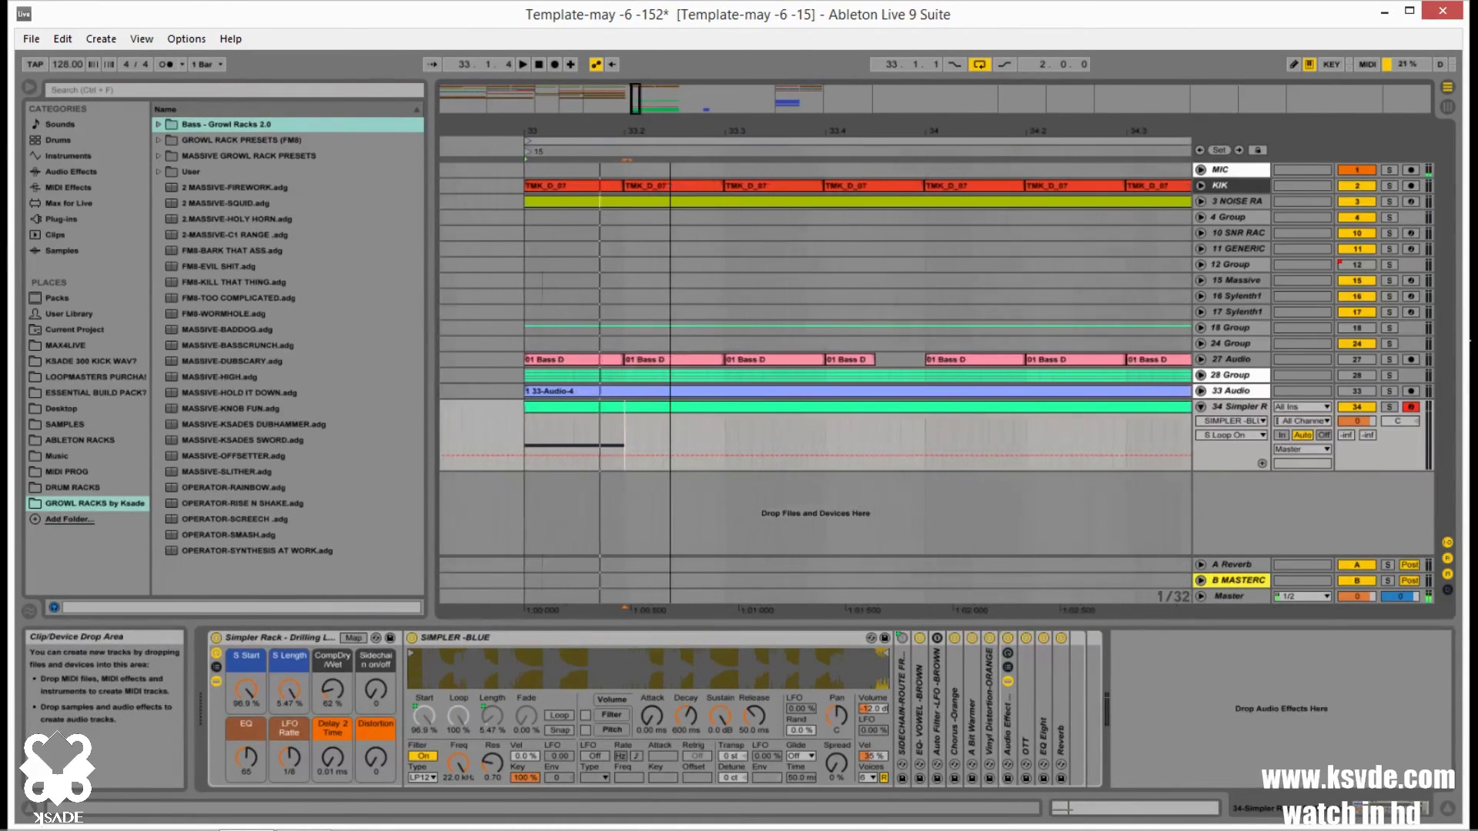
key(minus)
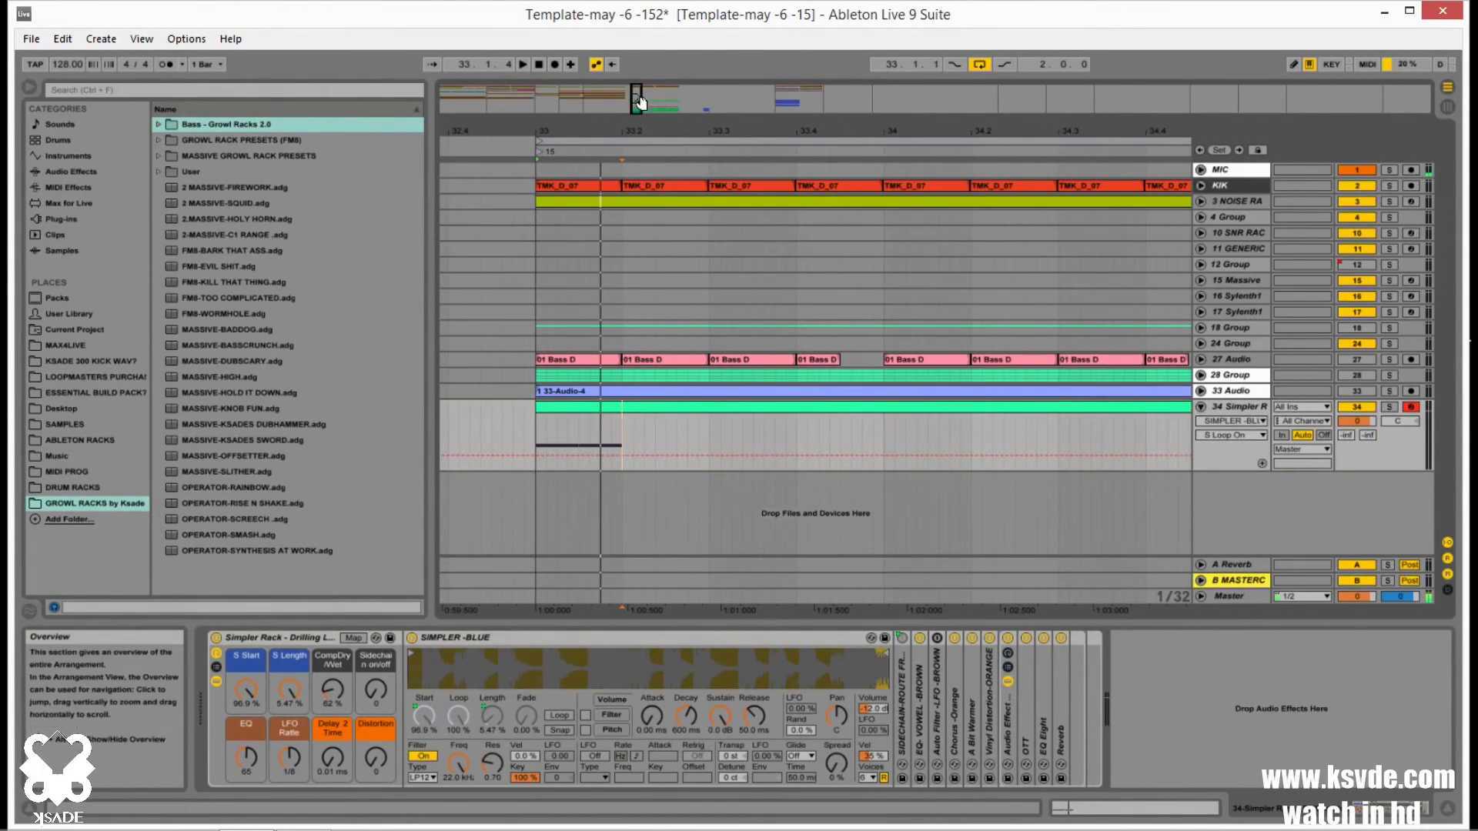
click(1201, 328)
scroll(1199, 323, down, 2)
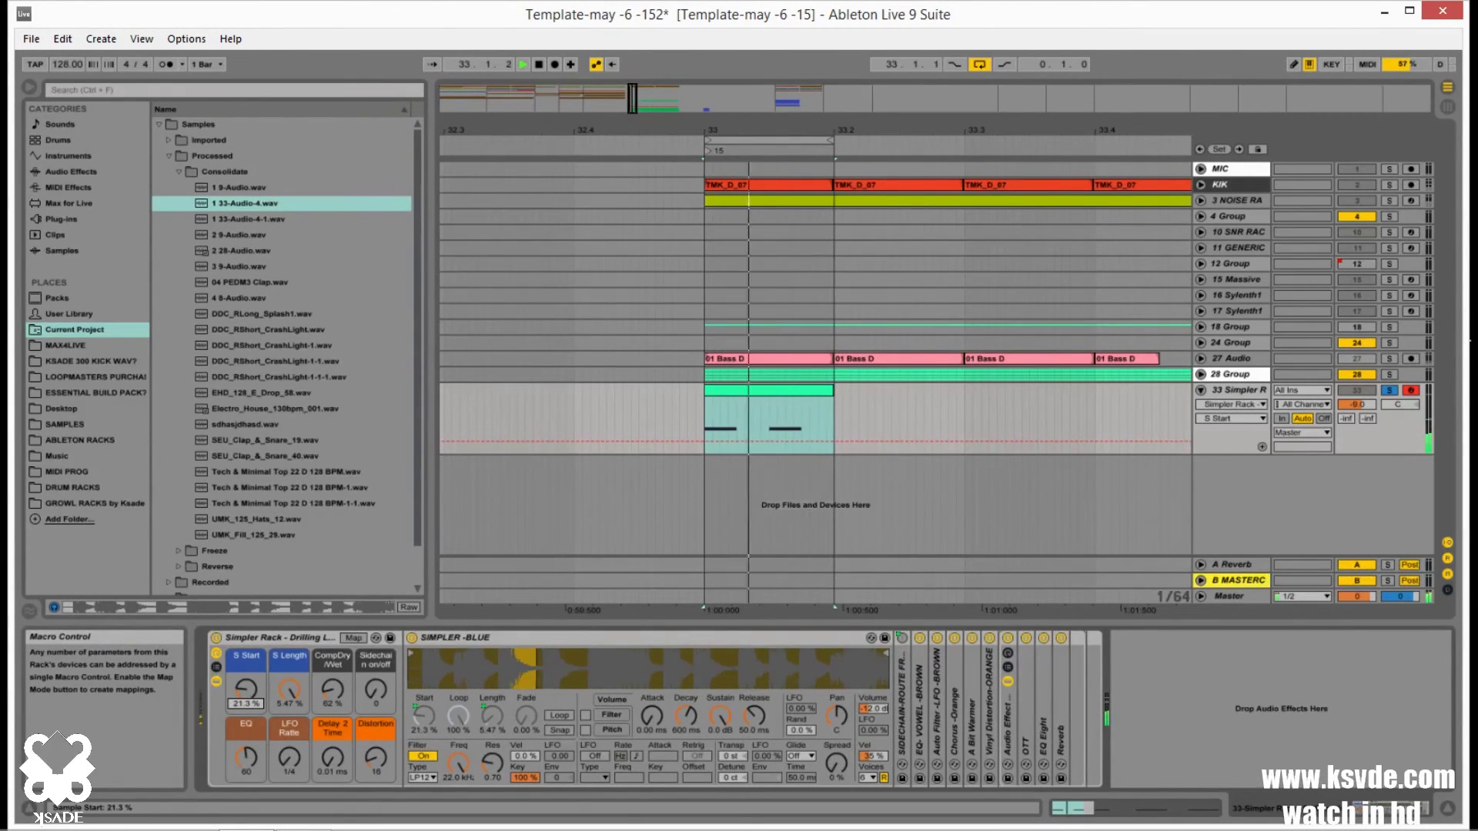
- Take the Simpler rack track out of solo to hear its clip in the full mix, and stop playback
click(1388, 389)
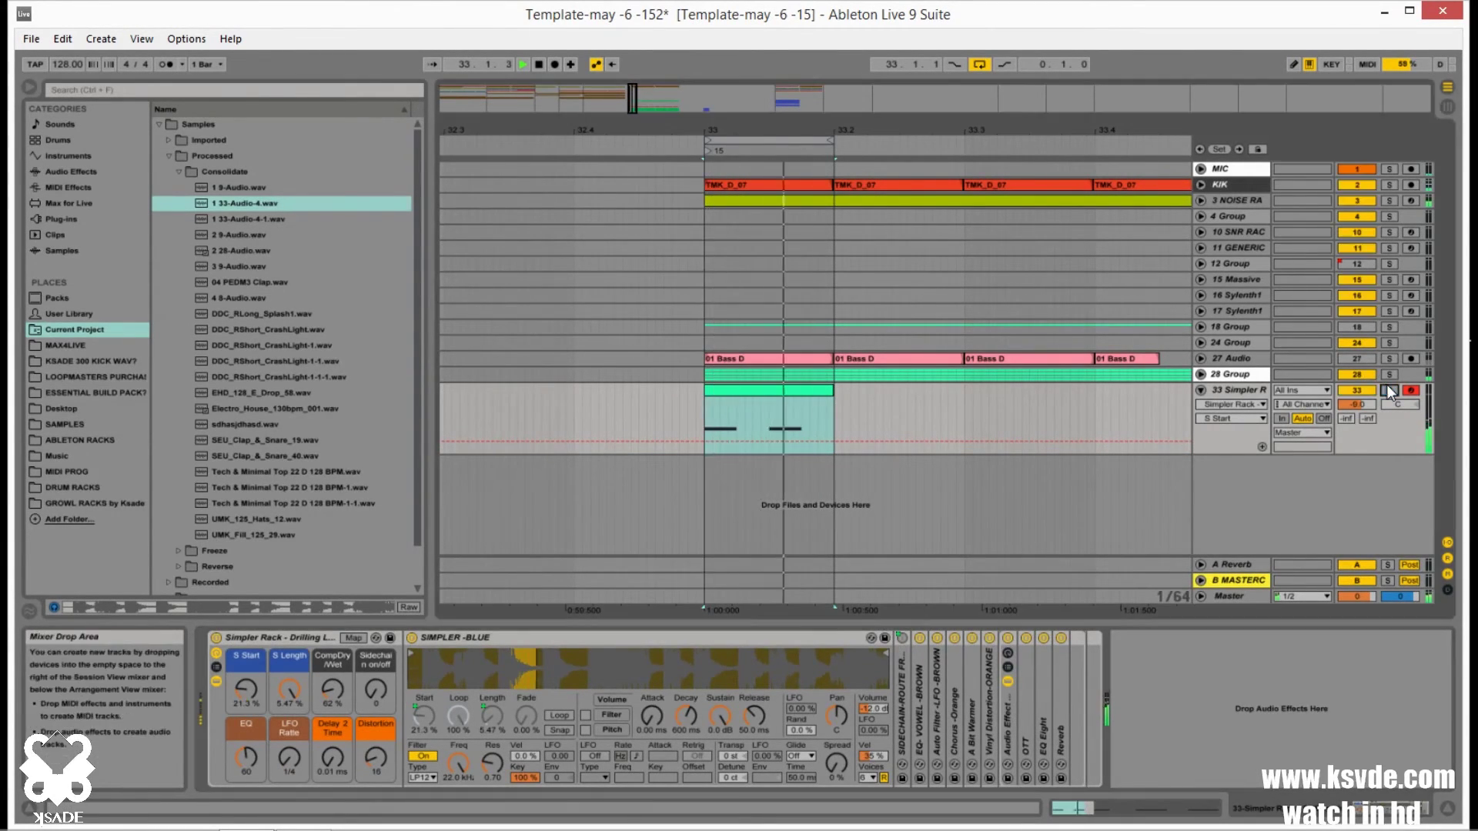
key(space)
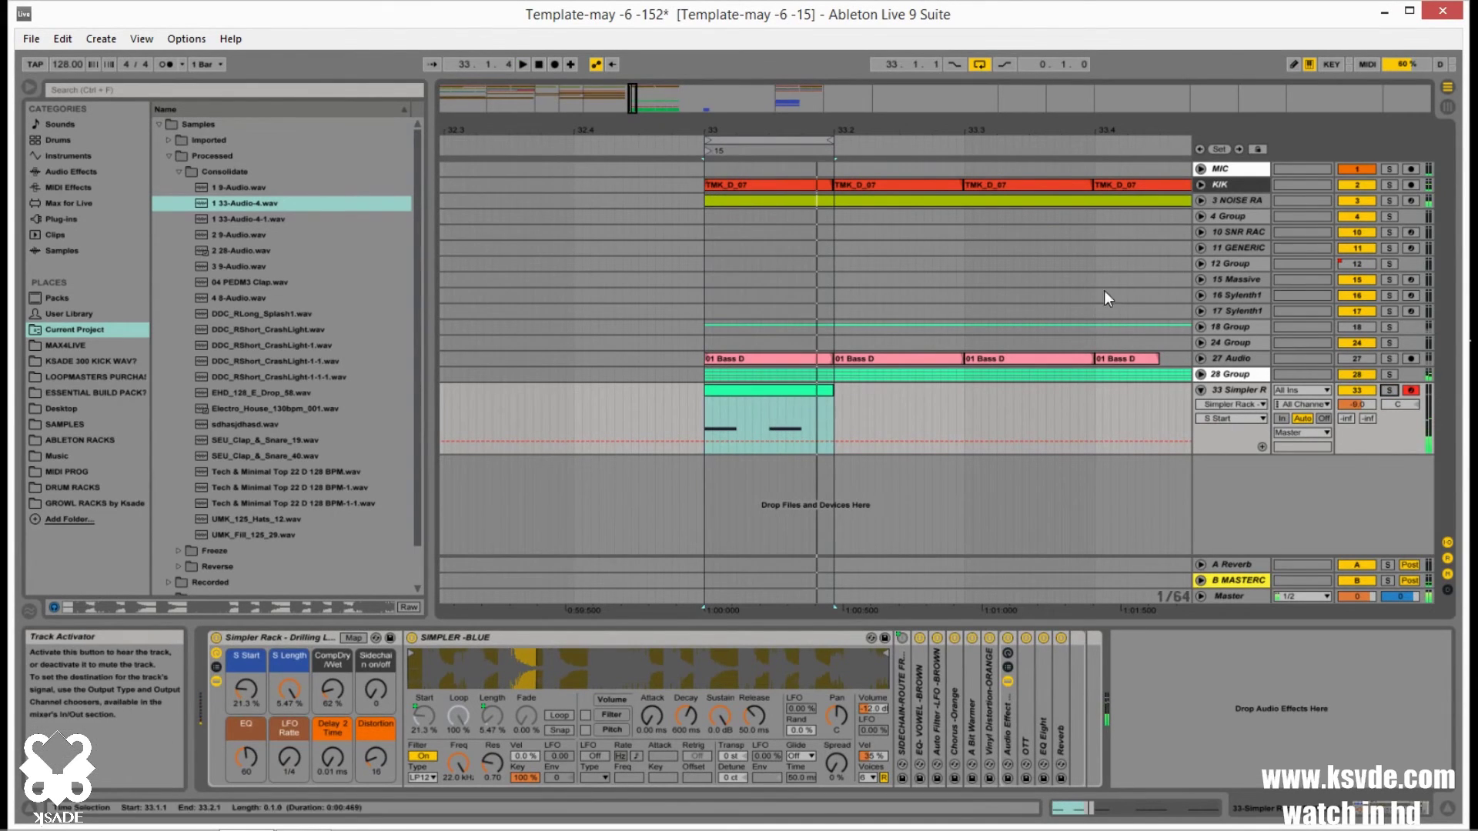
click(1356, 201)
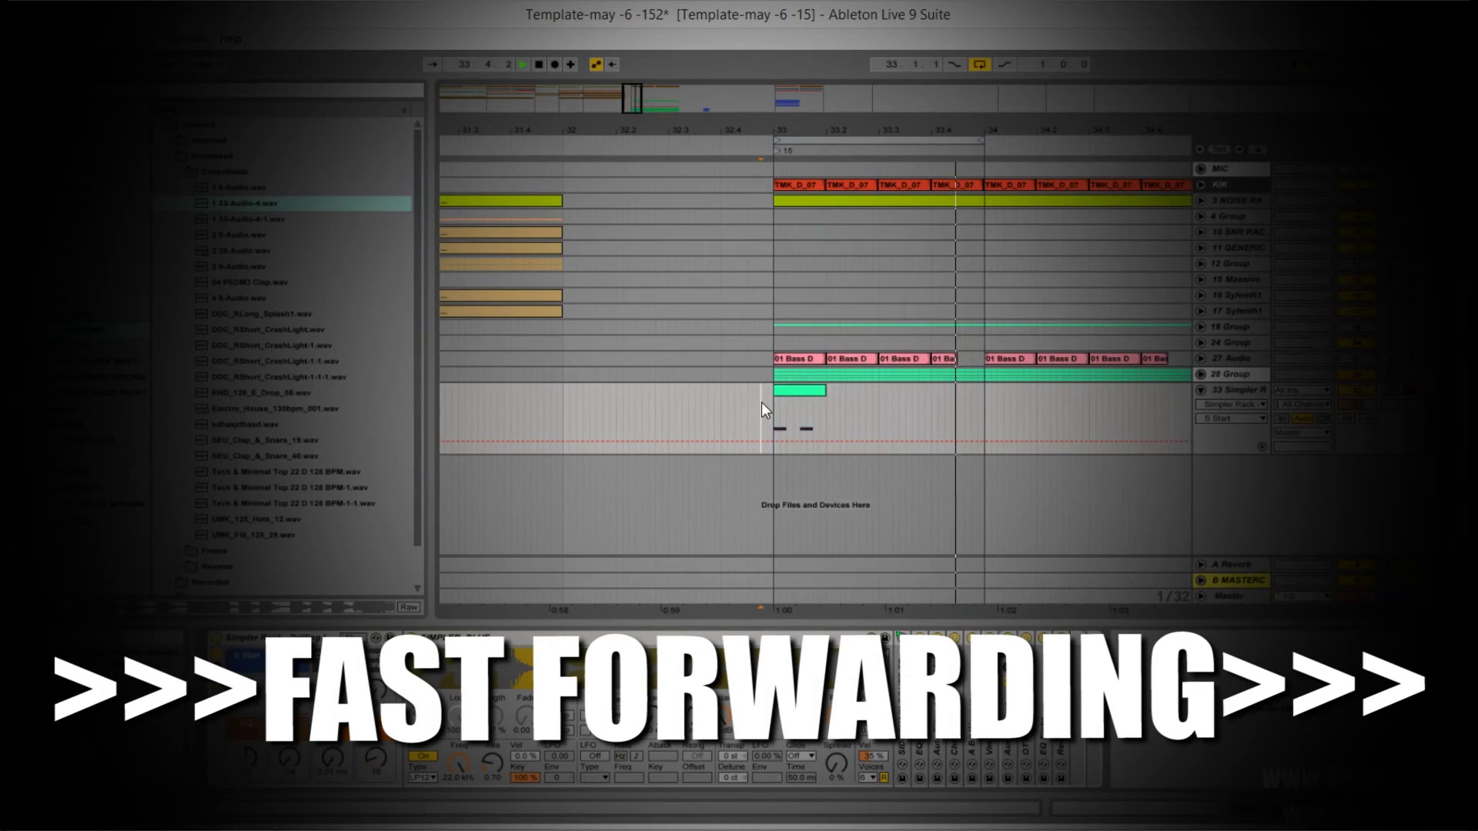
click(799, 390)
key(ctrl+d)
key(ctrl+d)
key(ctrl+d)
click(798, 390)
double_click(799, 390)
key(shift+Tab)
key(Delete)
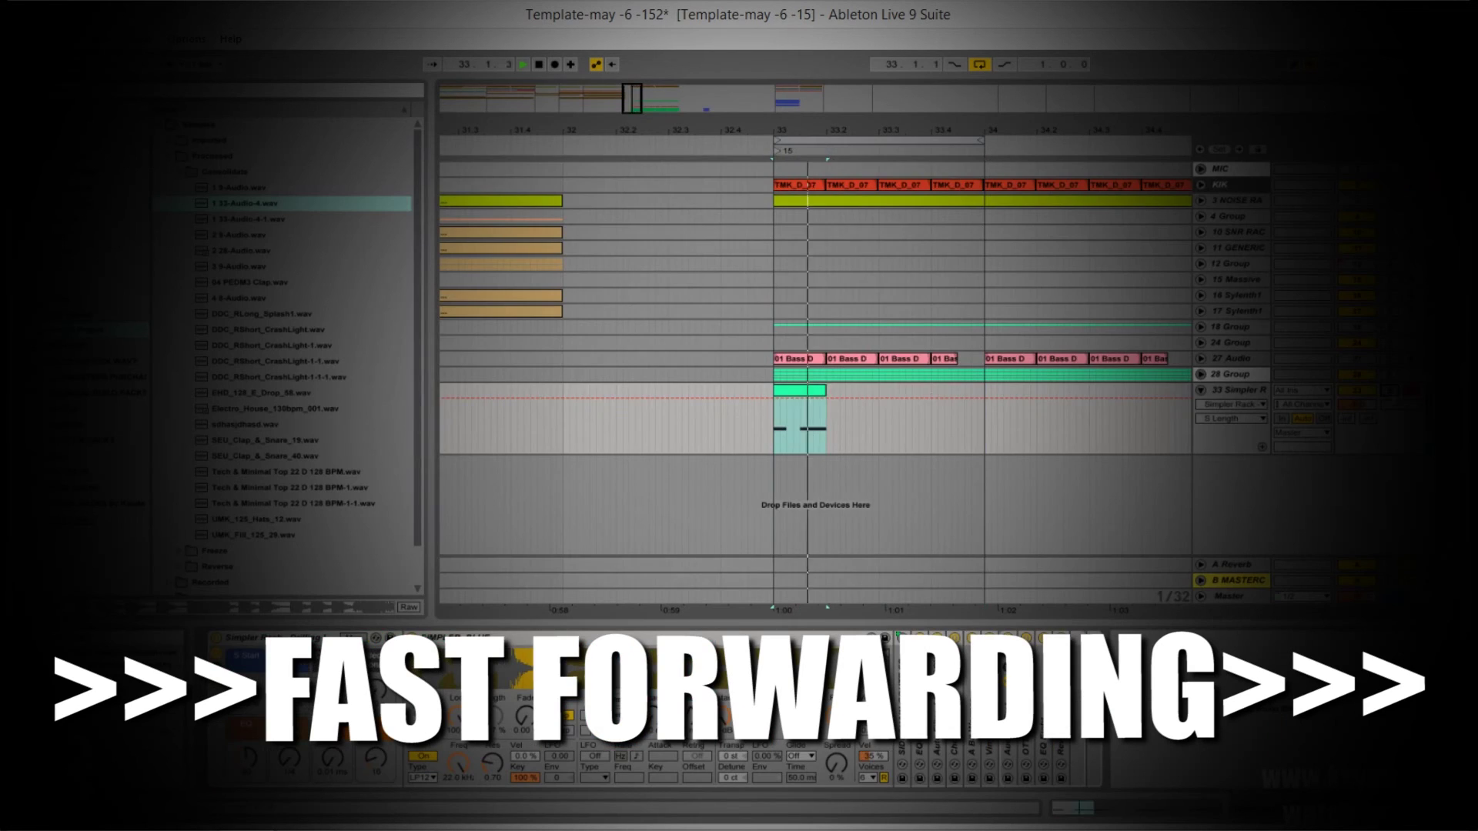
click(524, 447)
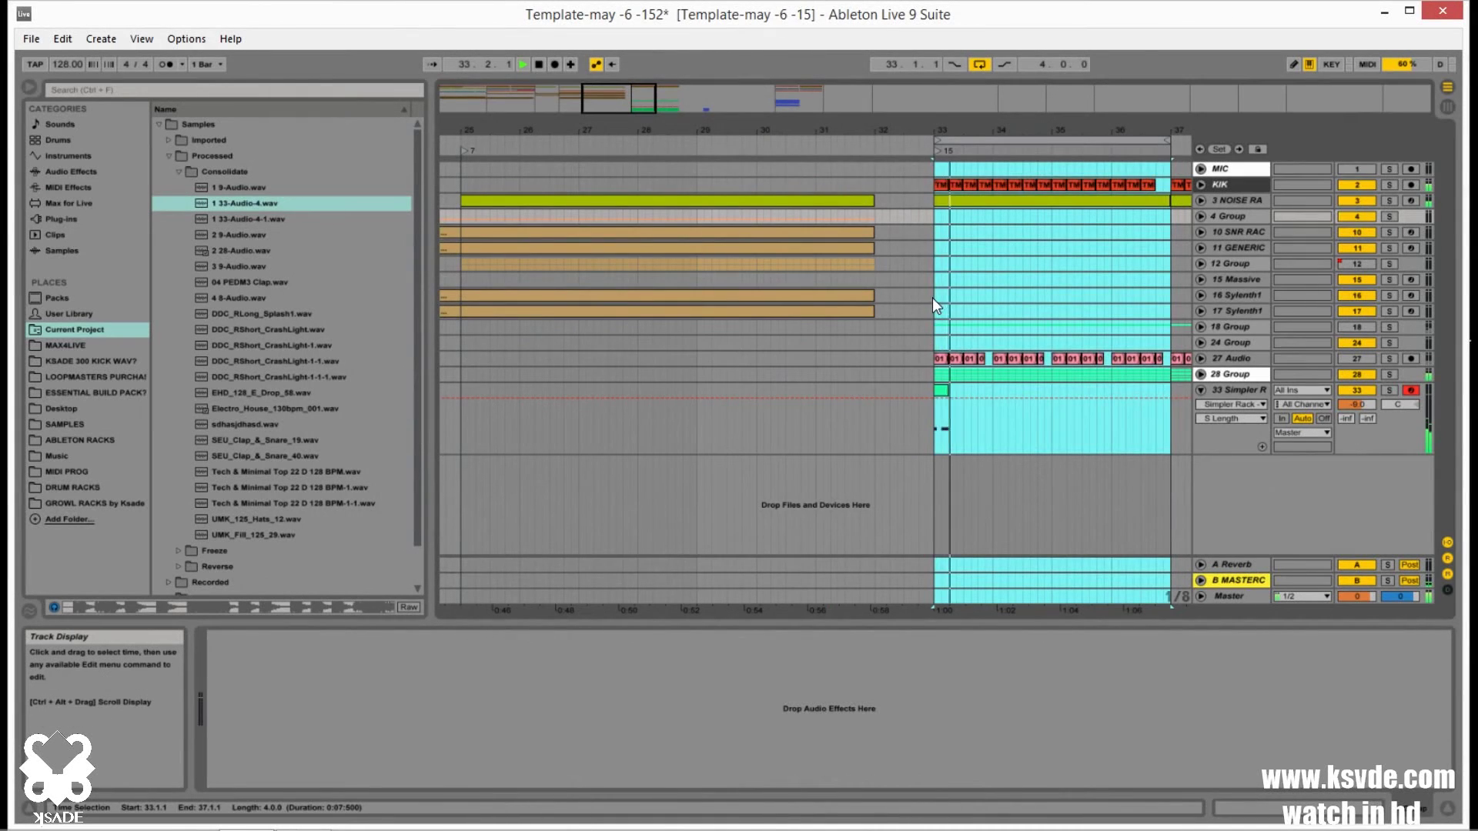
- Copy the Simpler rack track's short MIDI clip from bar 33 to the last beat of bar 36
click(933, 298)
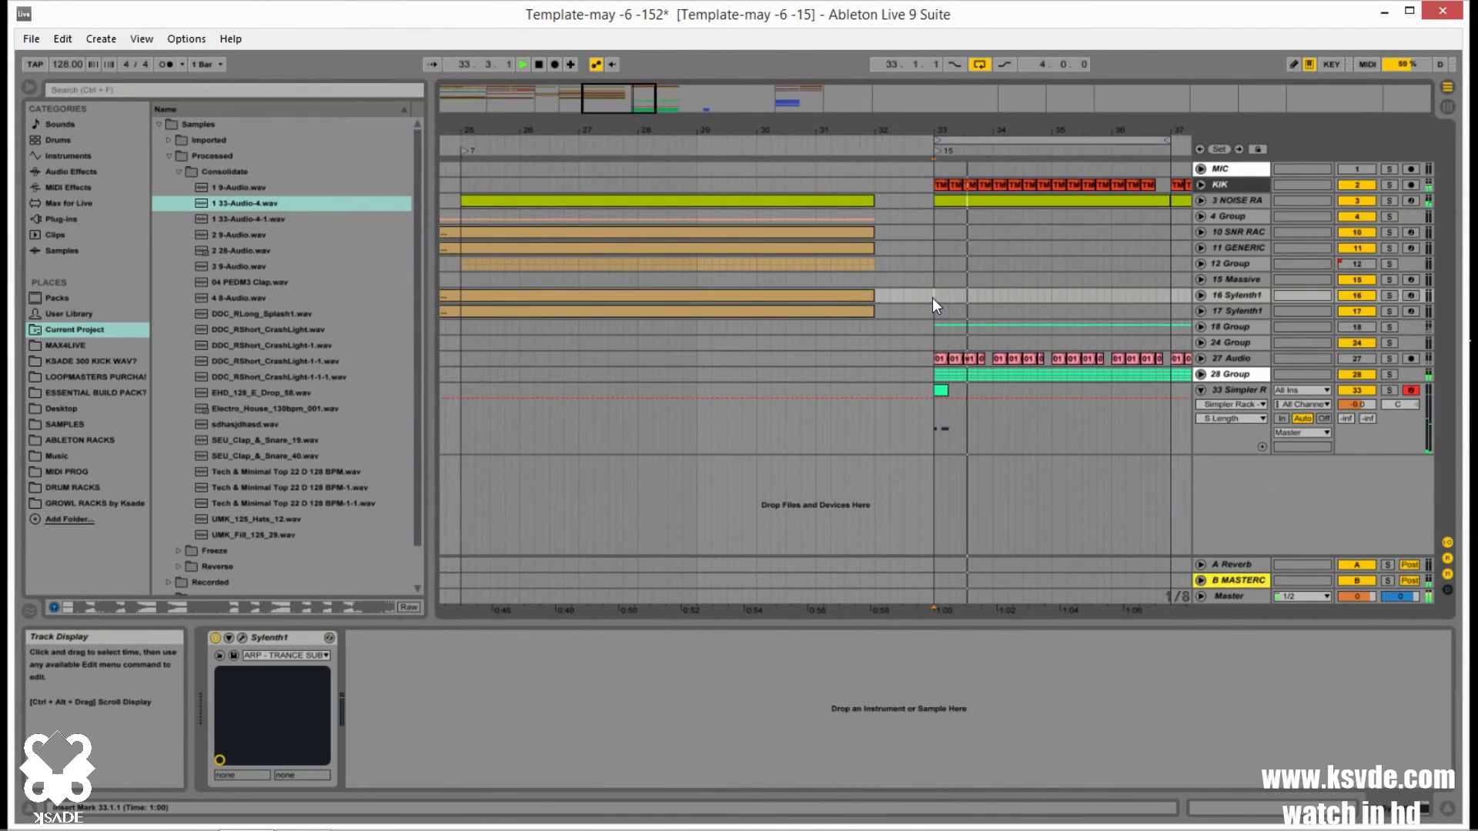
click(939, 389)
drag(939, 389, 1159, 393)
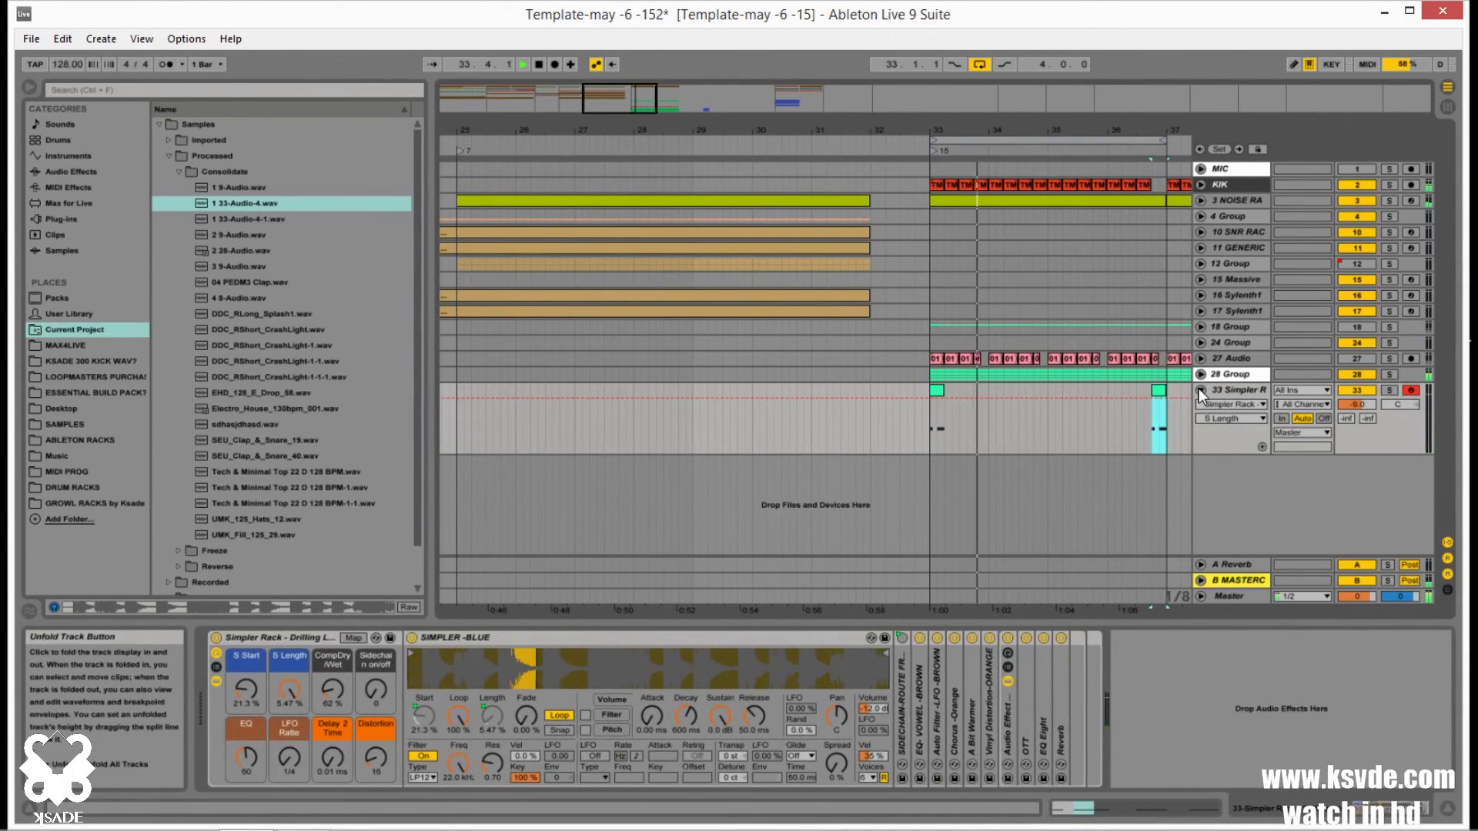
- Audition the Simpler rack track's bar 33 clip in solo, end the solo, and reactivate the MIC track
click(935, 391)
click(1388, 389)
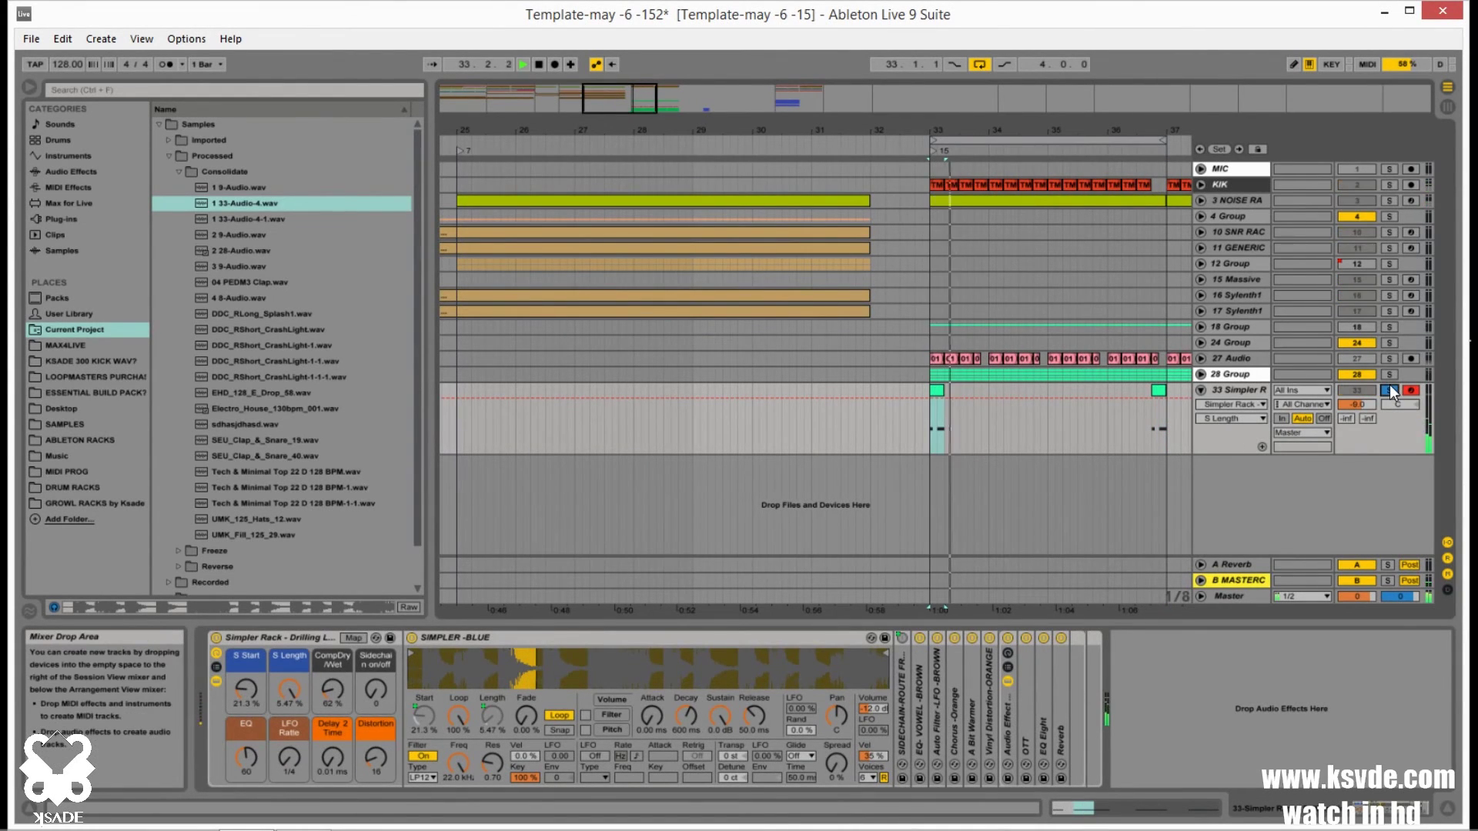
click(1388, 389)
click(1367, 171)
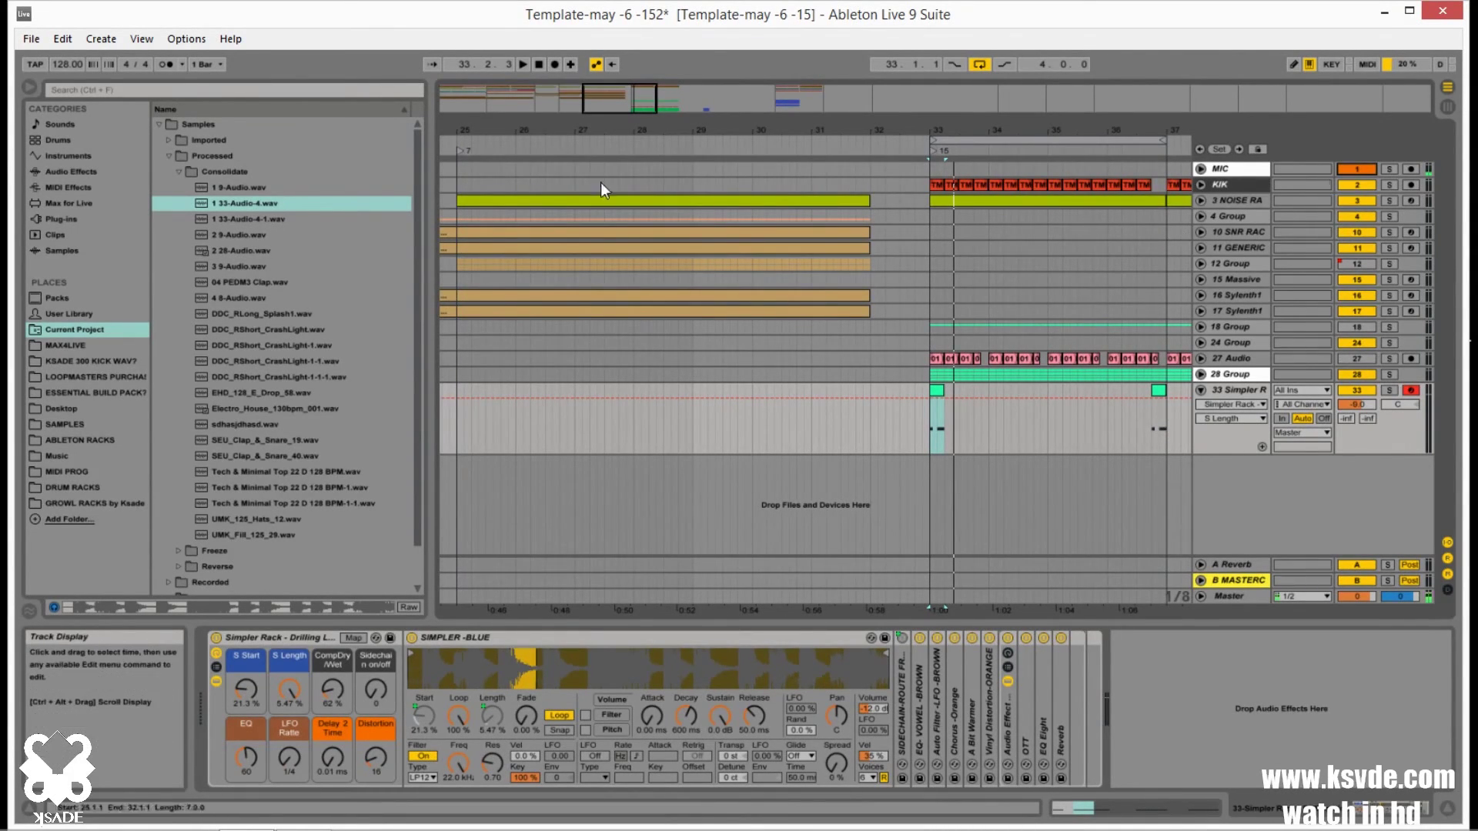
- Fold the Simpler rack track and frame the drop section around bars 26 to 46 in the arrangement
drag(600, 130, 600, 73)
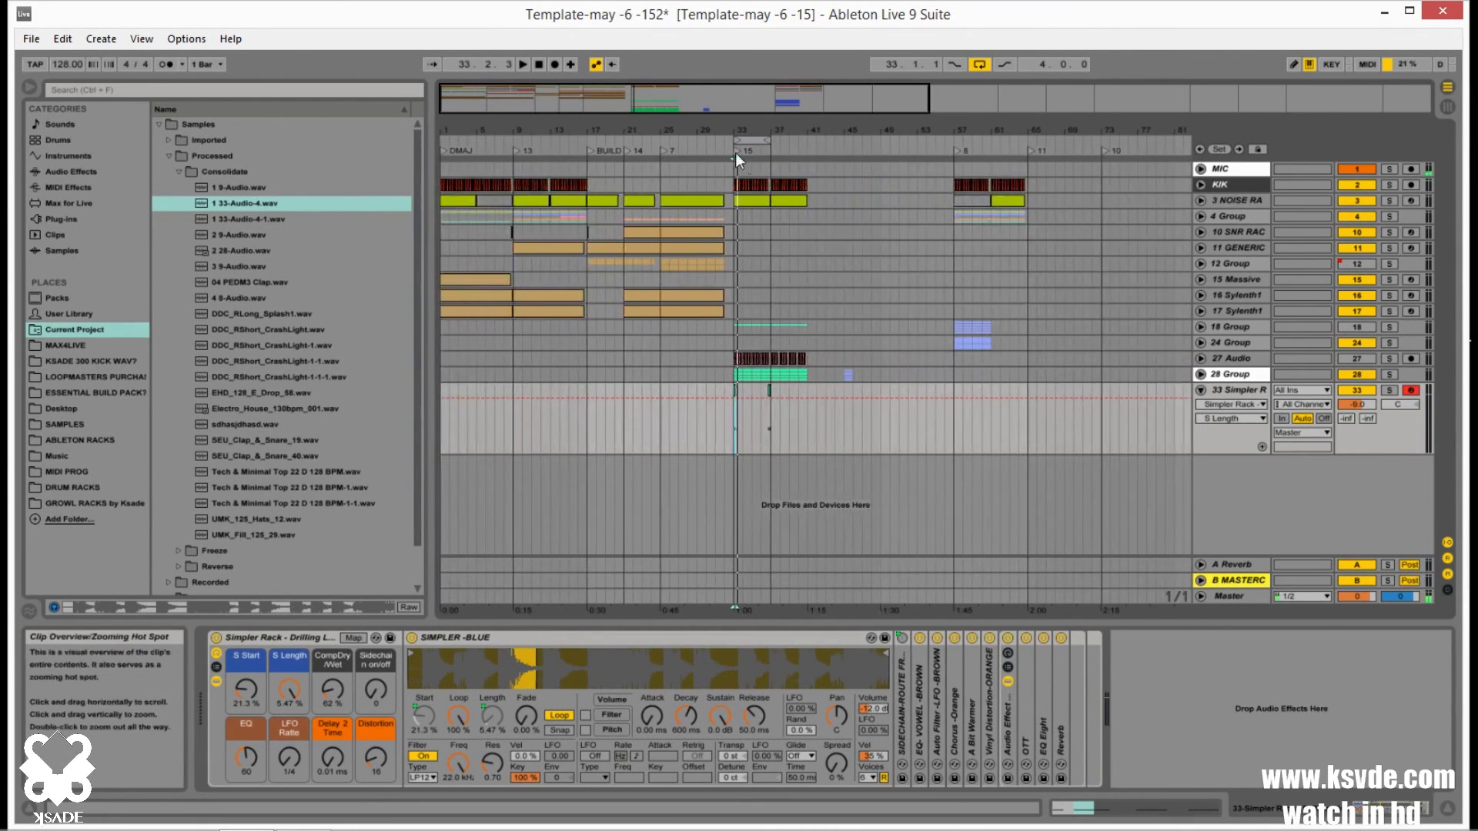
click(1200, 391)
click(815, 457)
drag(674, 124, 643, 99)
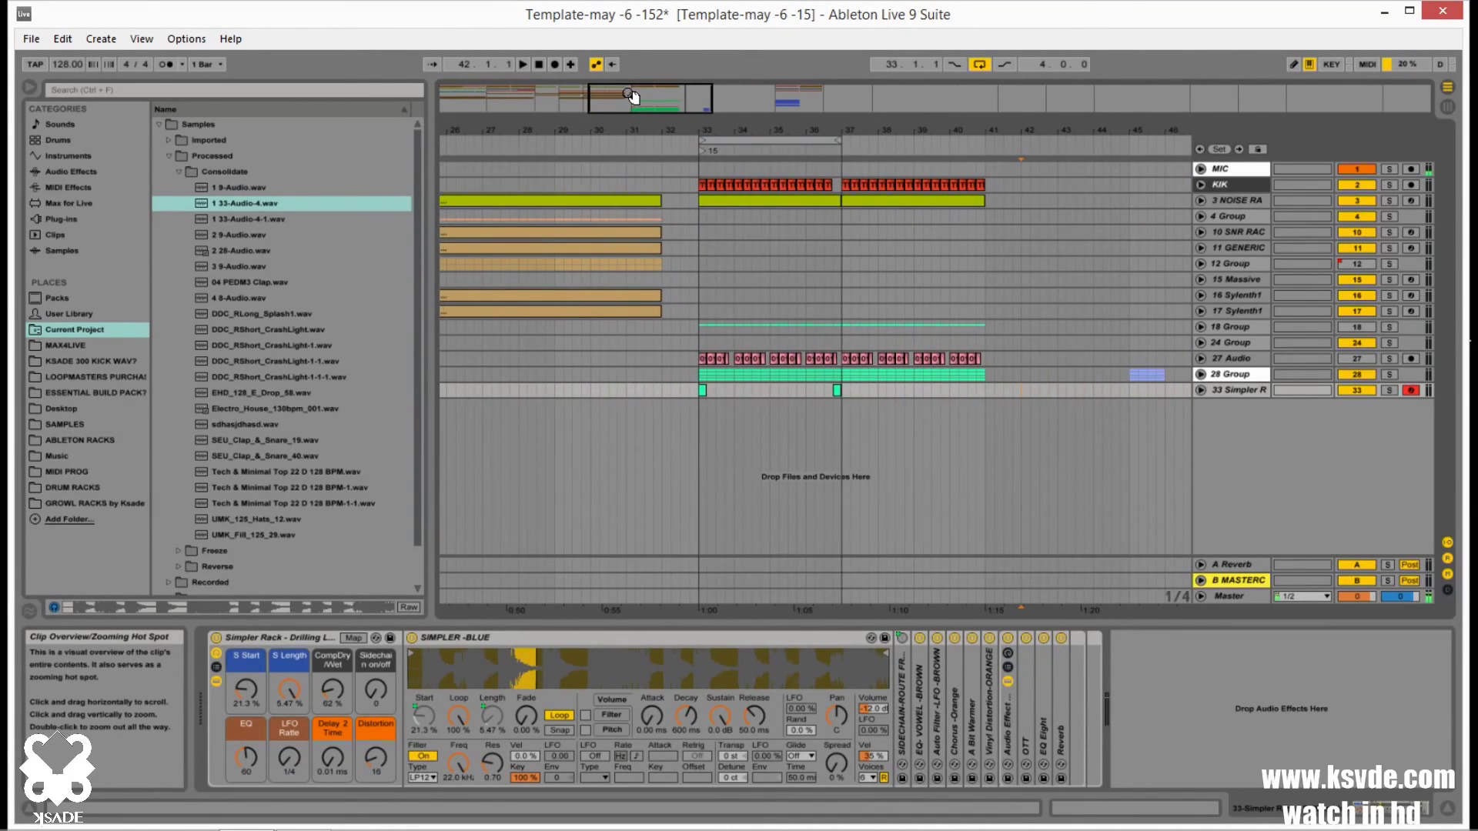